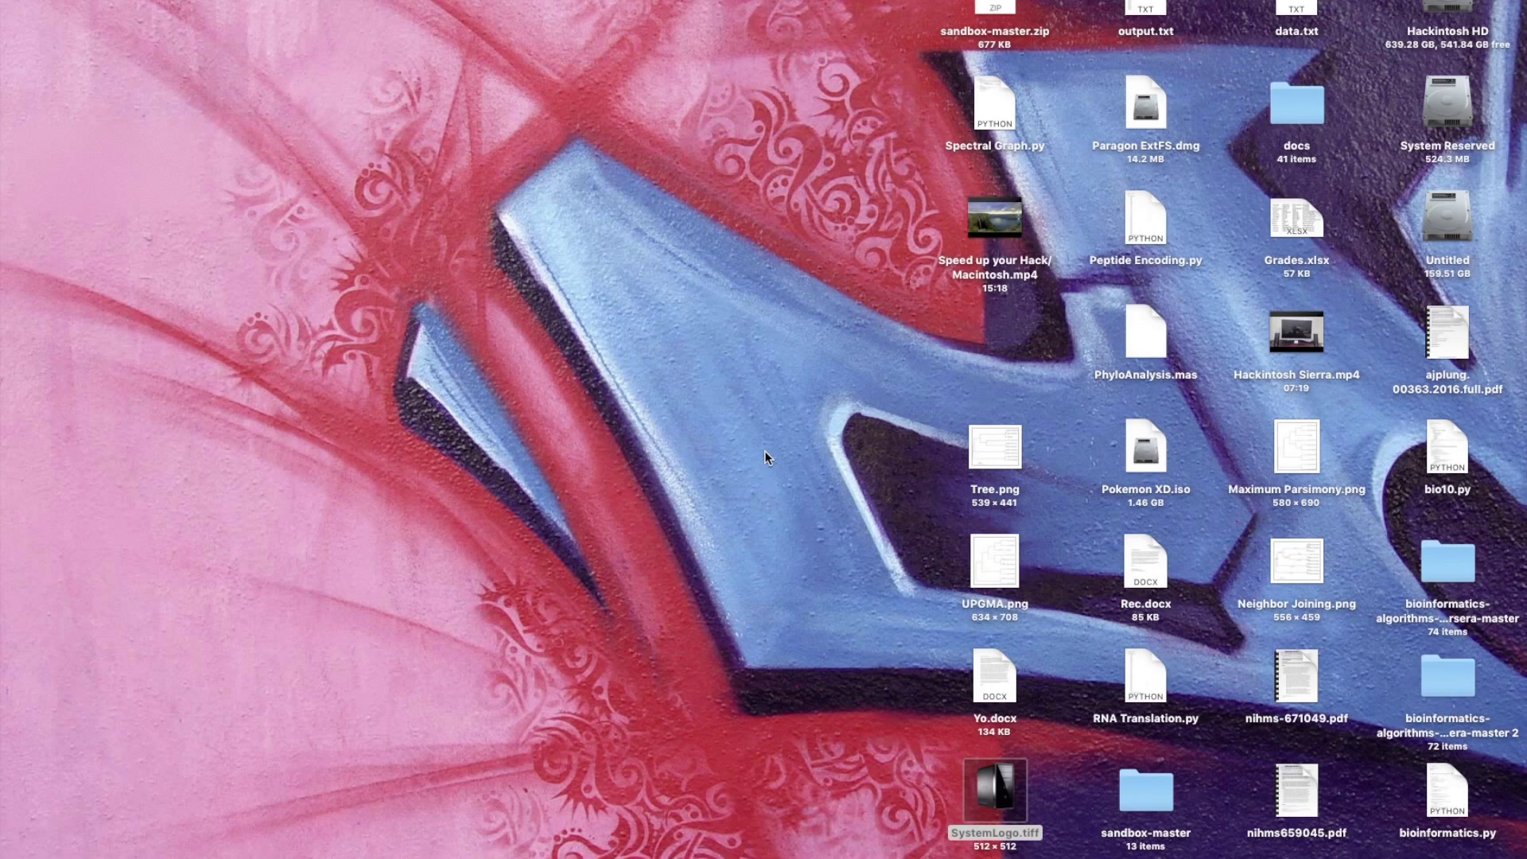
# - Open About This Mac and highlight the Mac Pro (Mid 2010) model line
pyautogui.click(12, 2)
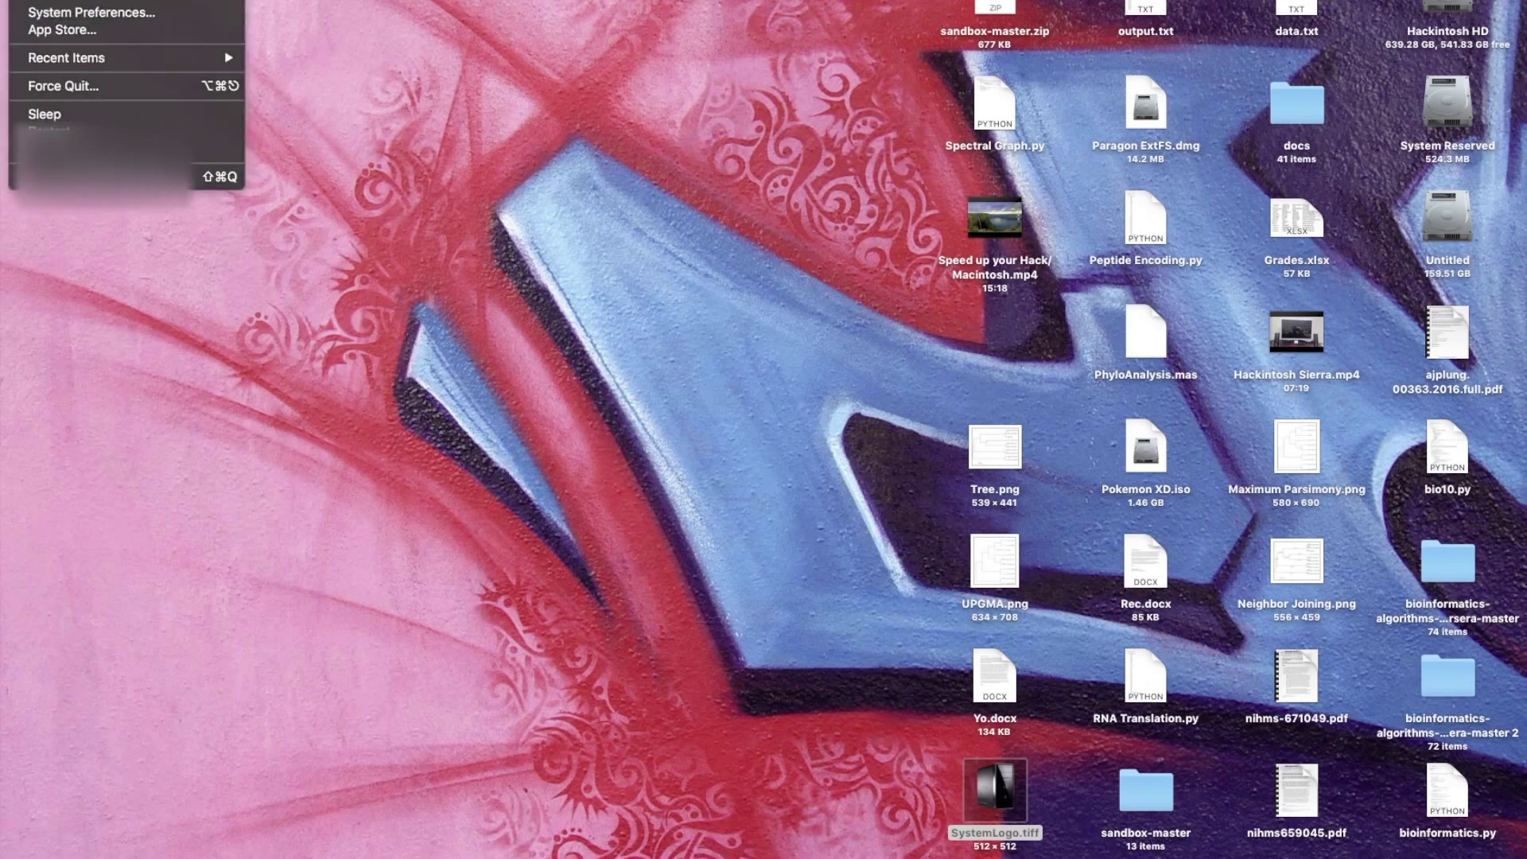
pyautogui.press('Escape')
pyautogui.click(12, 1)
pyautogui.press('Escape')
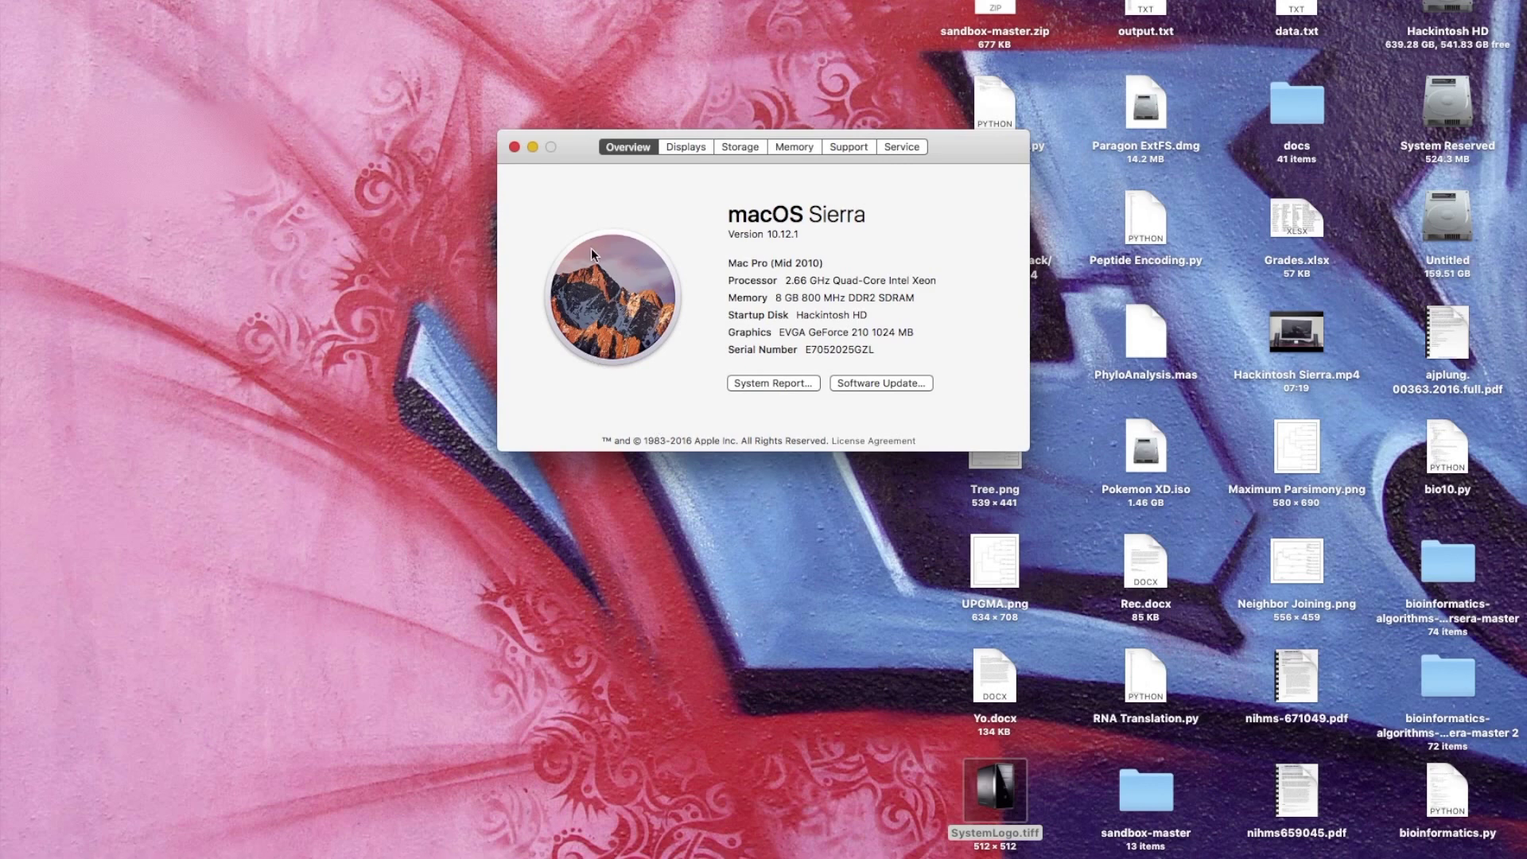
pyautogui.moveTo(728, 263); pyautogui.dragTo(828, 266)
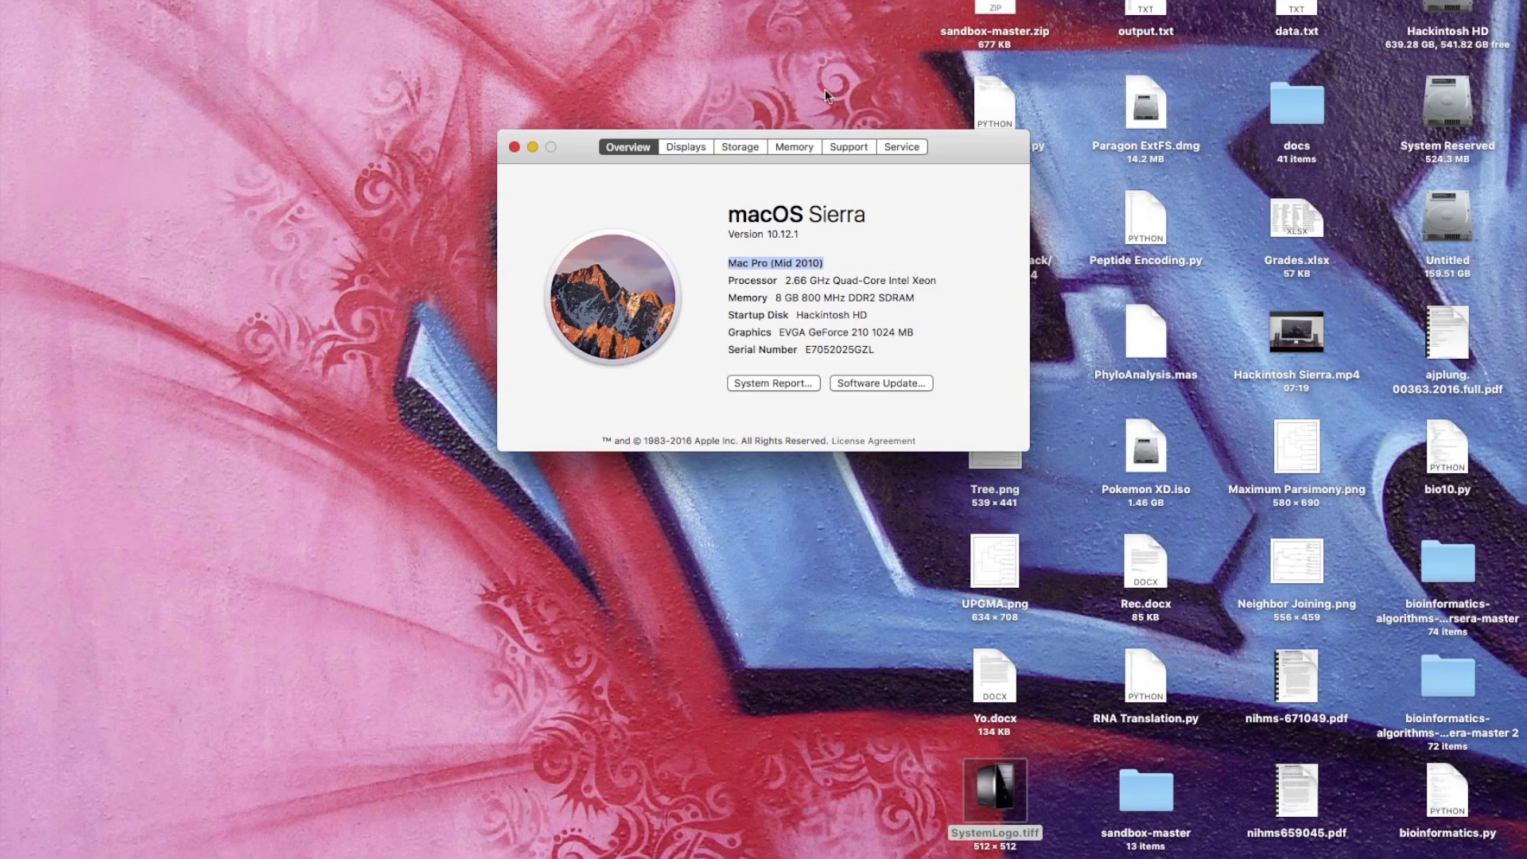
# - Reposition the About This Mac window and select SystemLogo.tiff on the desktop
pyautogui.moveTo(980, 159); pyautogui.dragTo(843, 171)
pyautogui.click(857, 488)
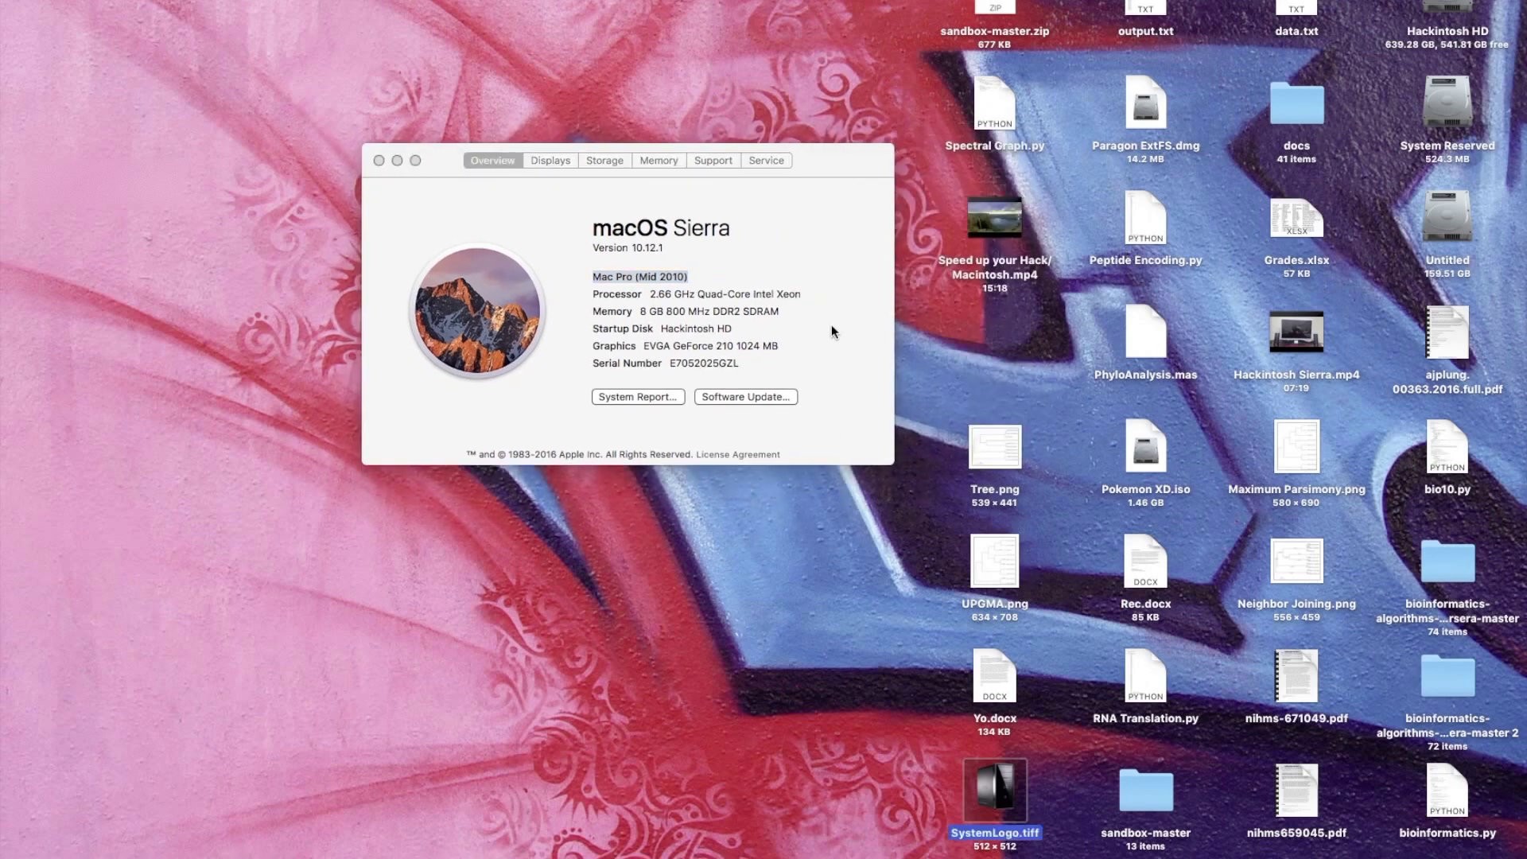
pyautogui.click(853, 407)
pyautogui.click(748, 301)
pyautogui.click(829, 546)
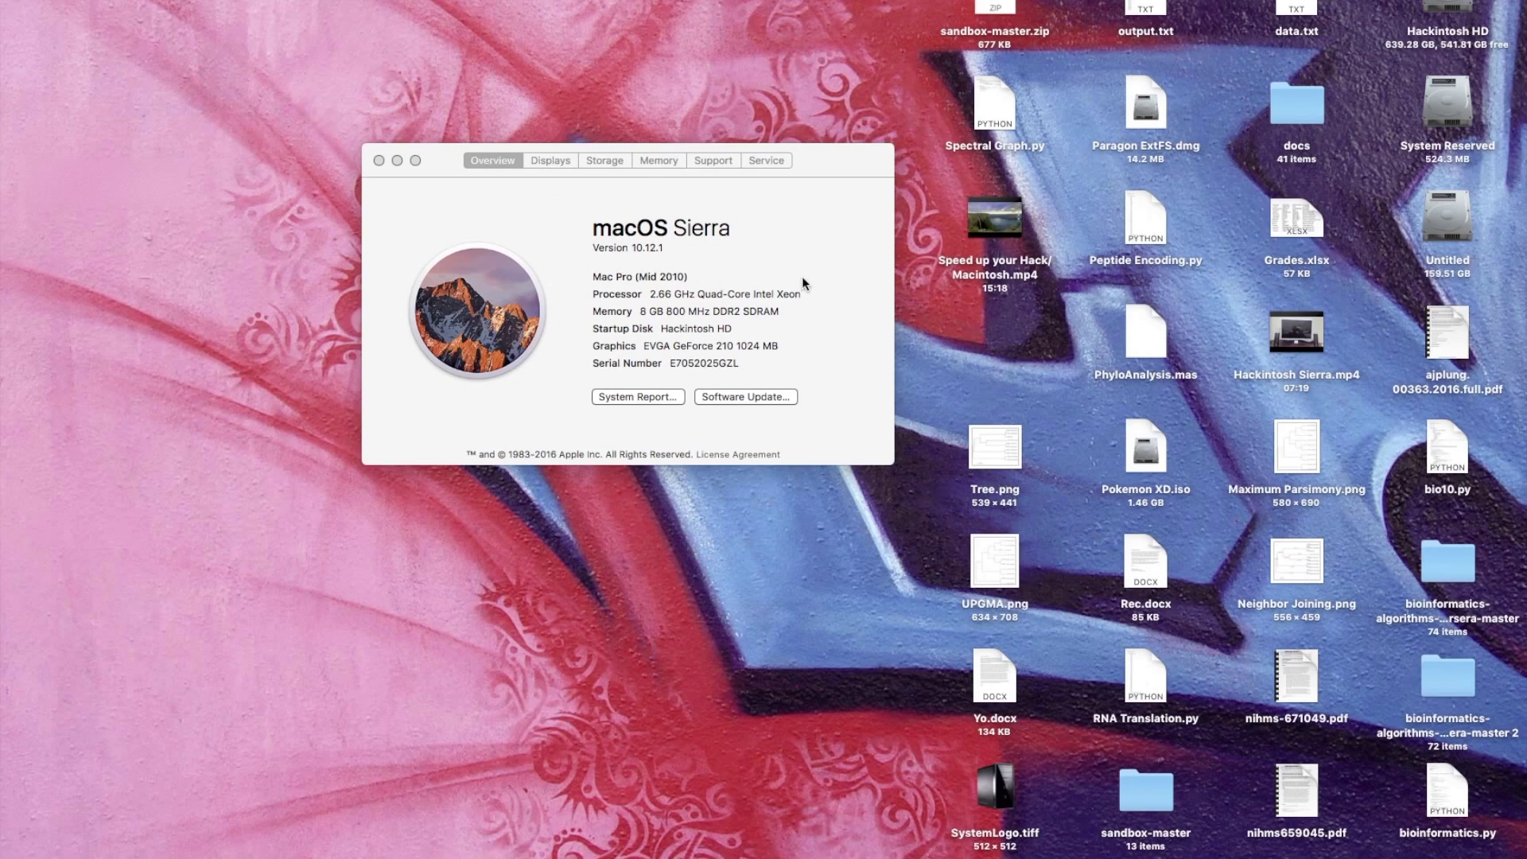
pyautogui.moveTo(824, 171); pyautogui.dragTo(836, 162)
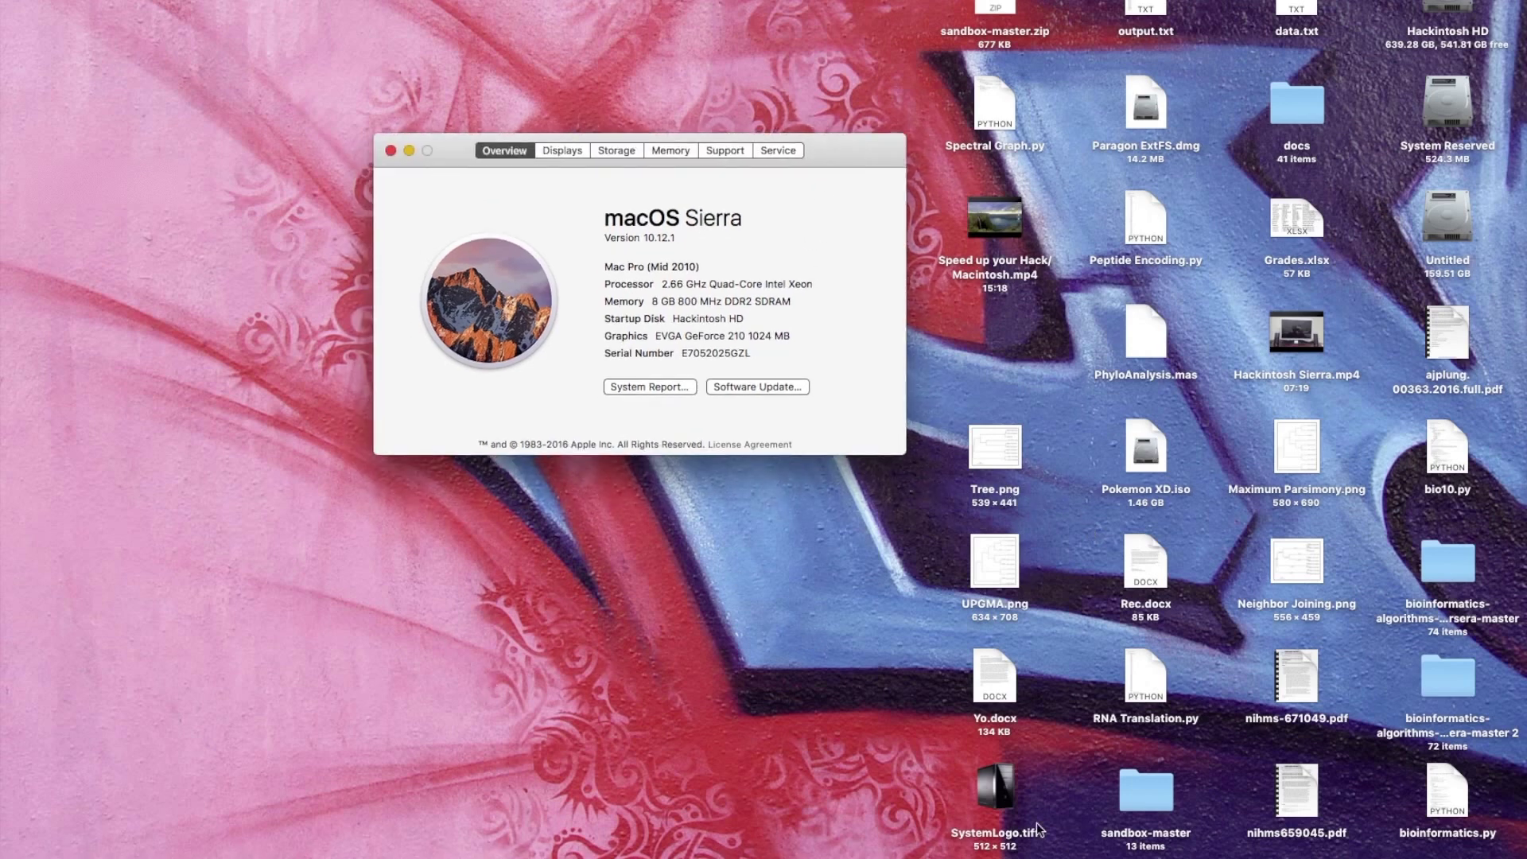
pyautogui.click(993, 788)
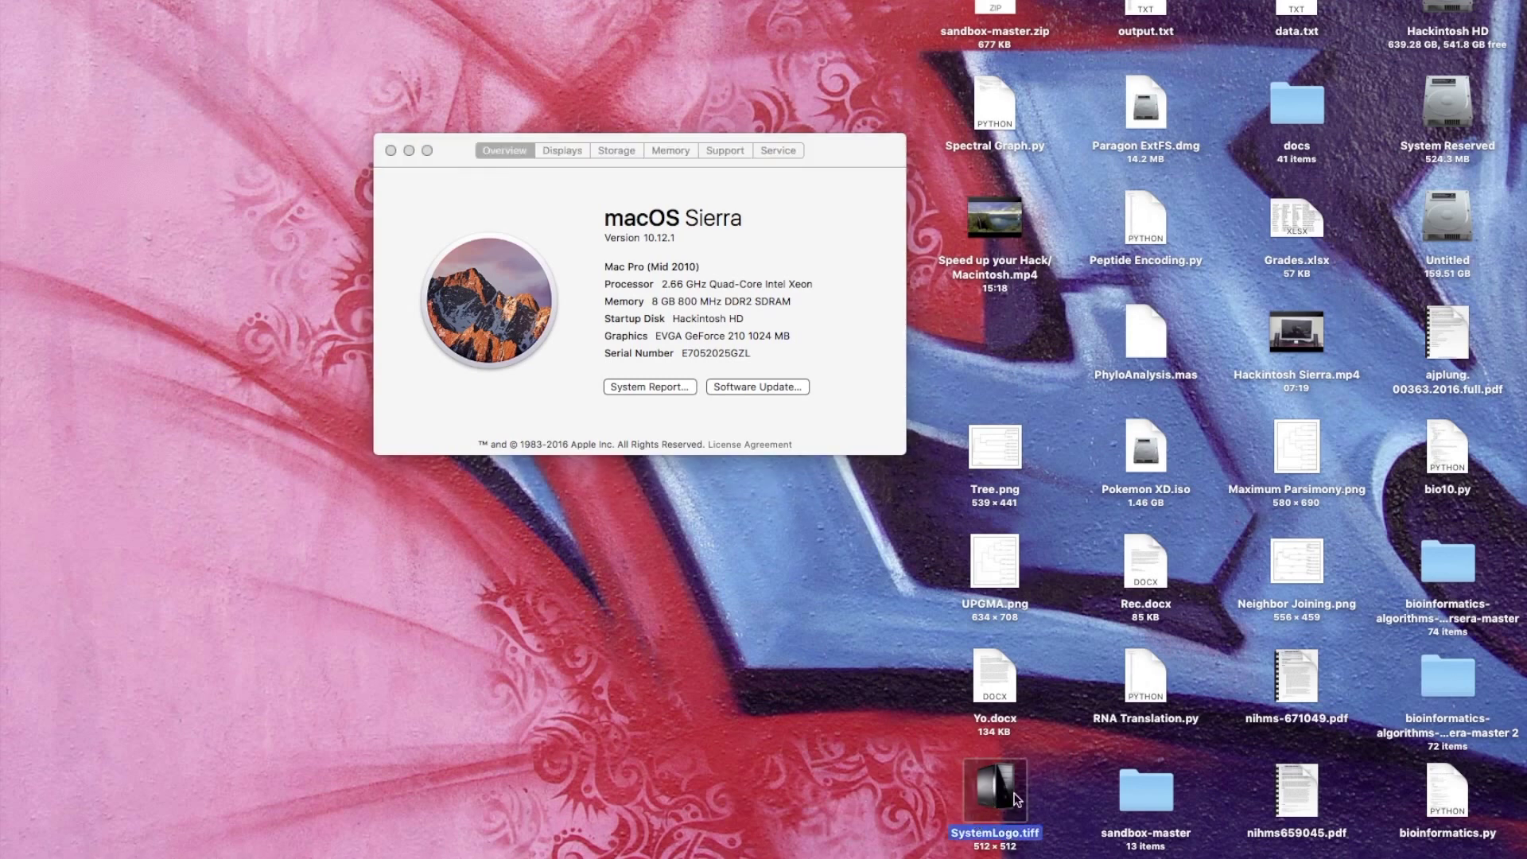
pyautogui.doubleClick(1016, 797)
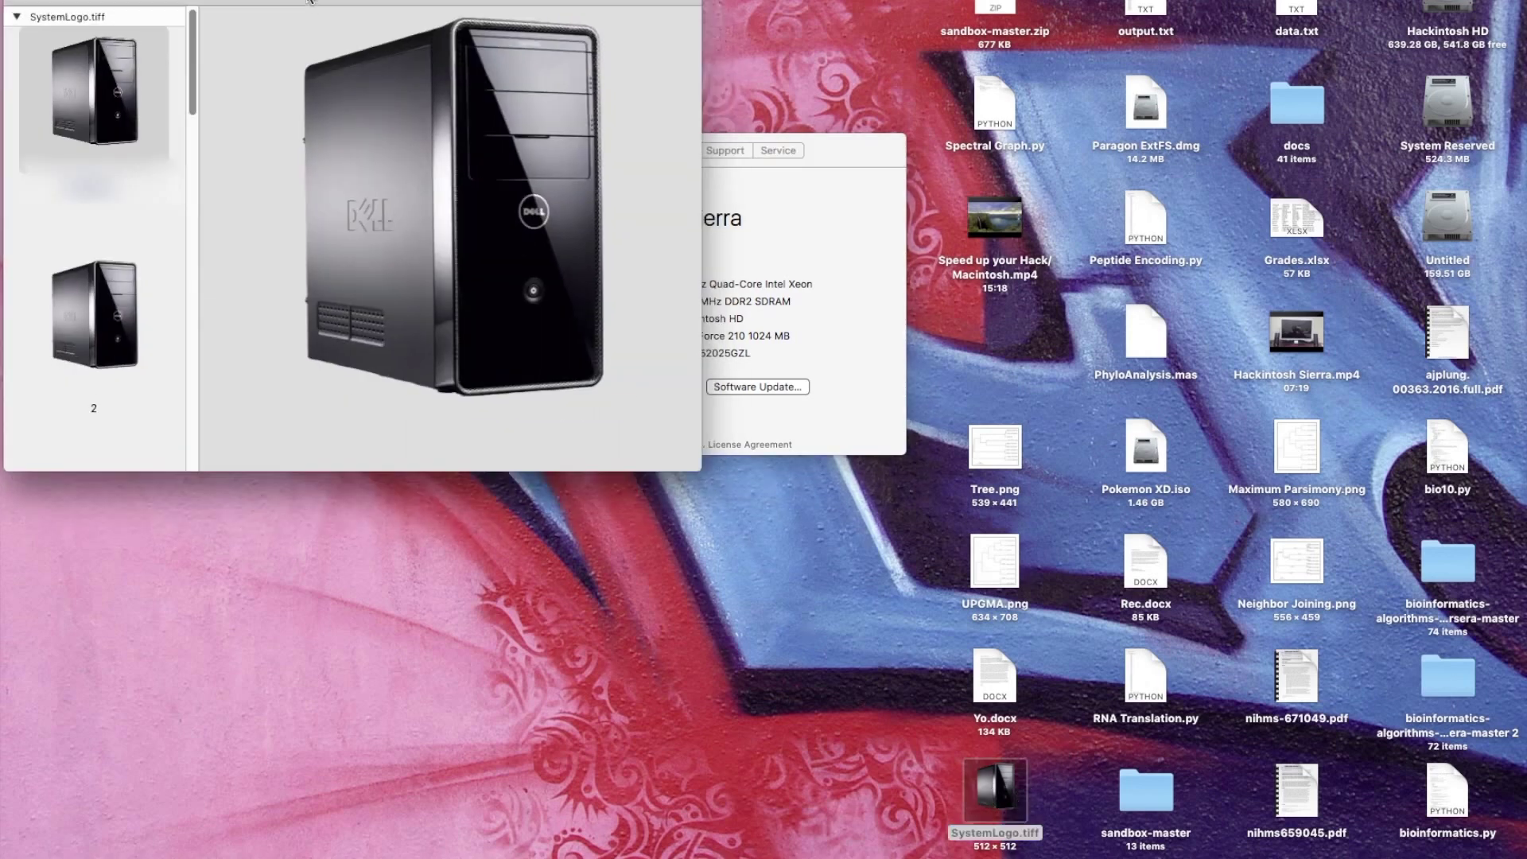
pyautogui.moveTo(310, 2); pyautogui.dragTo(368, 120)
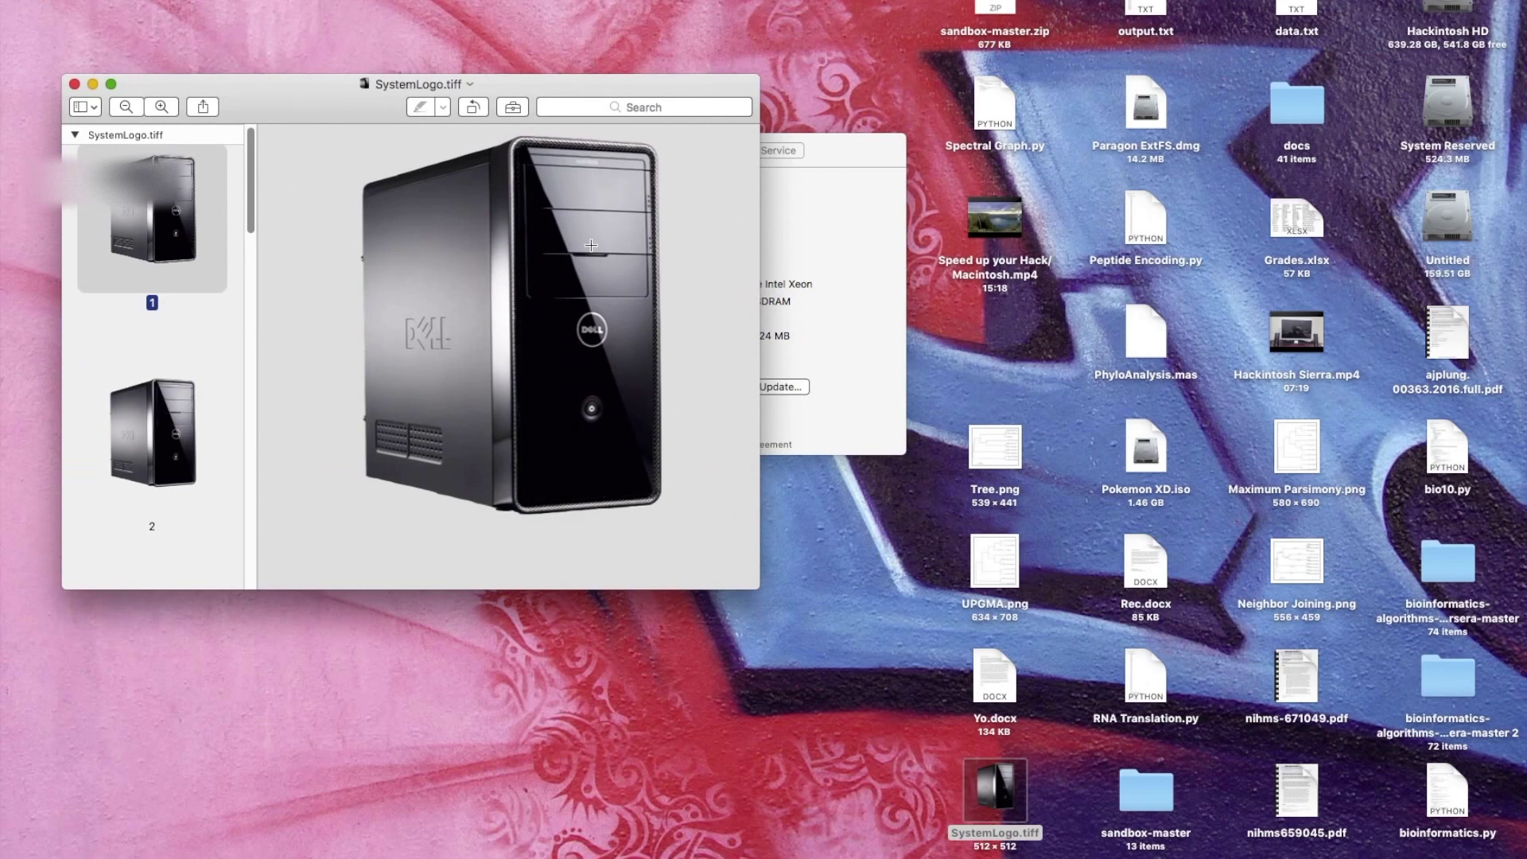
pyautogui.moveTo(368, 100); pyautogui.dragTo(541, 164)
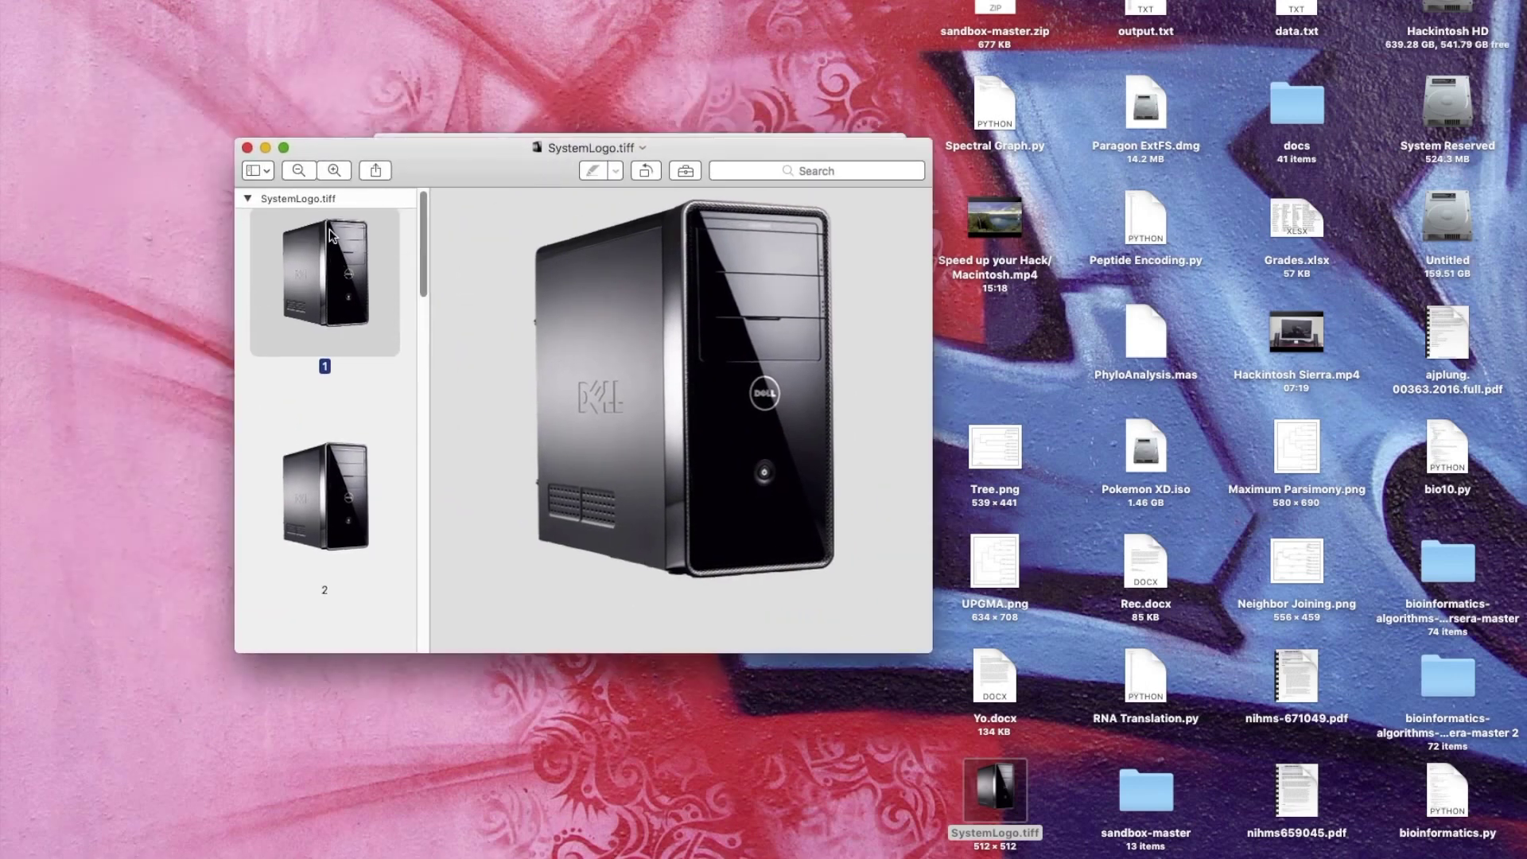
pyautogui.click(248, 148)
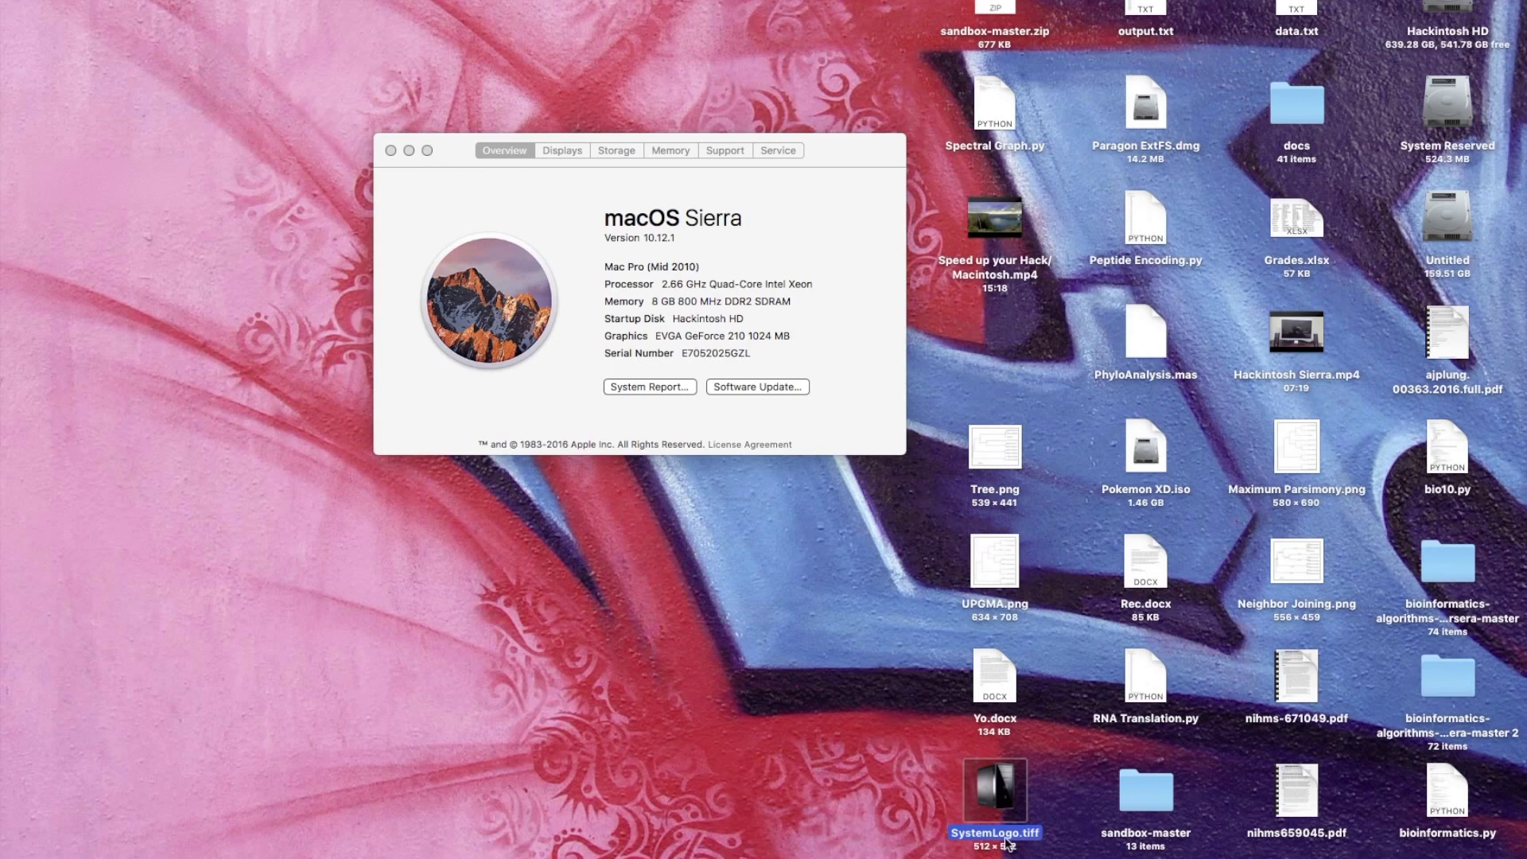
# - Export the Dell tower SystemLogo.tiff as a TIFF with no compression, then close Preview
pyautogui.doubleClick(978, 776)
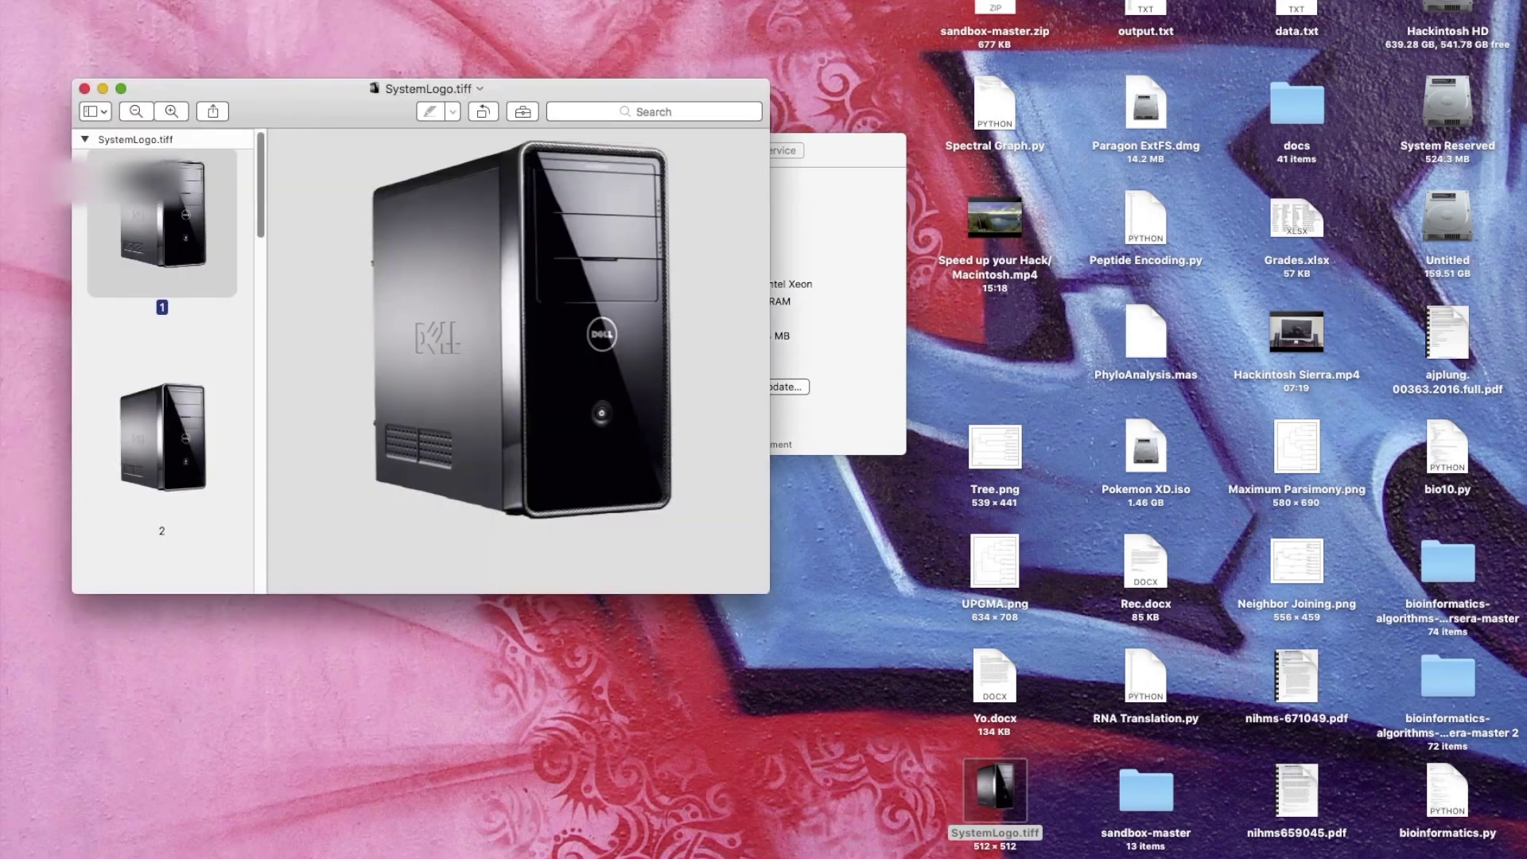
pyautogui.click(128, 1)
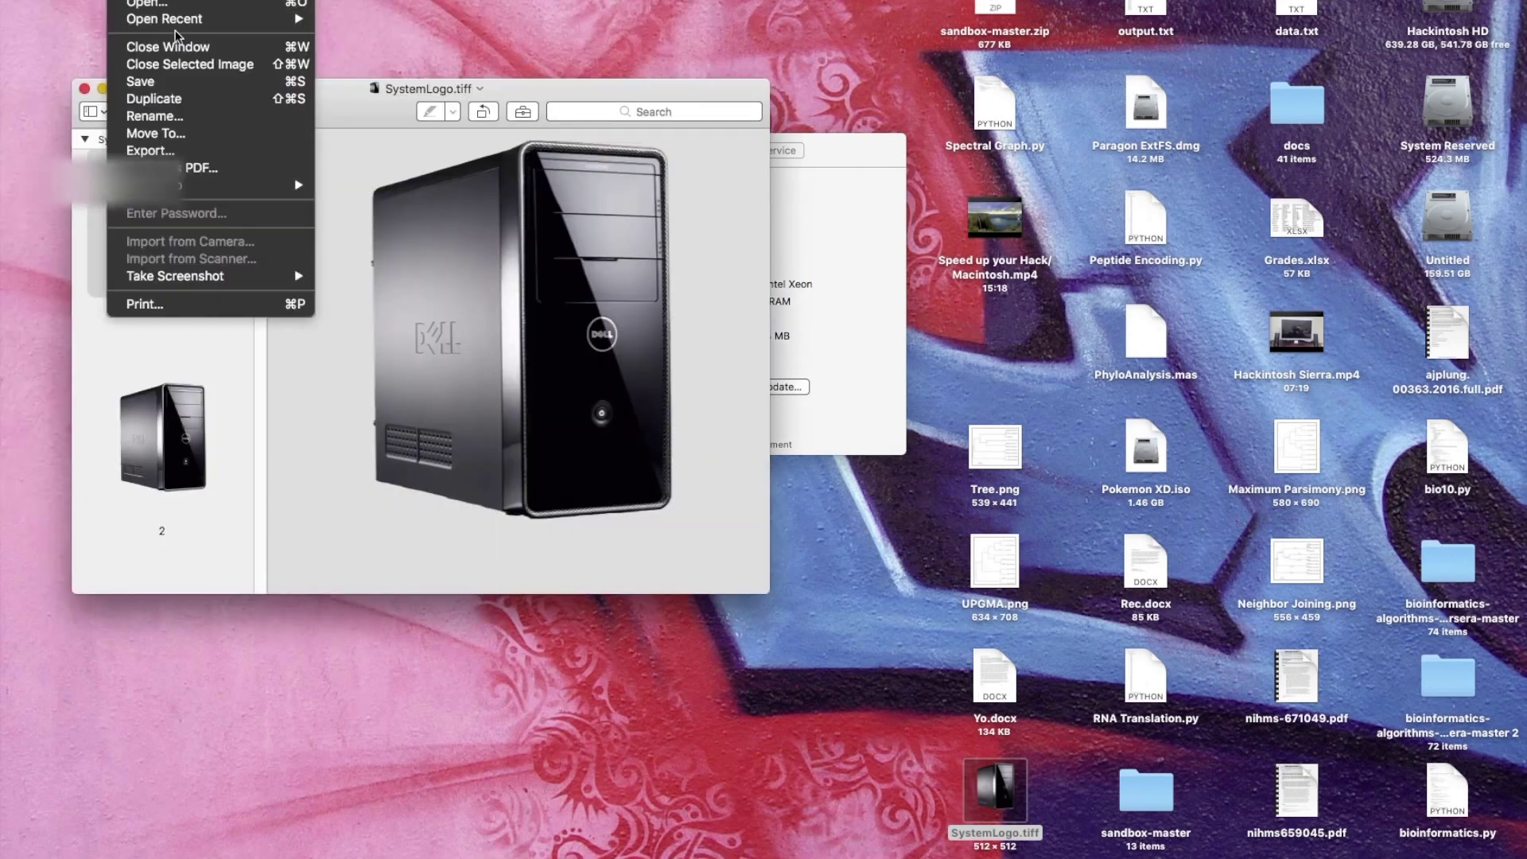
pyautogui.click(150, 151)
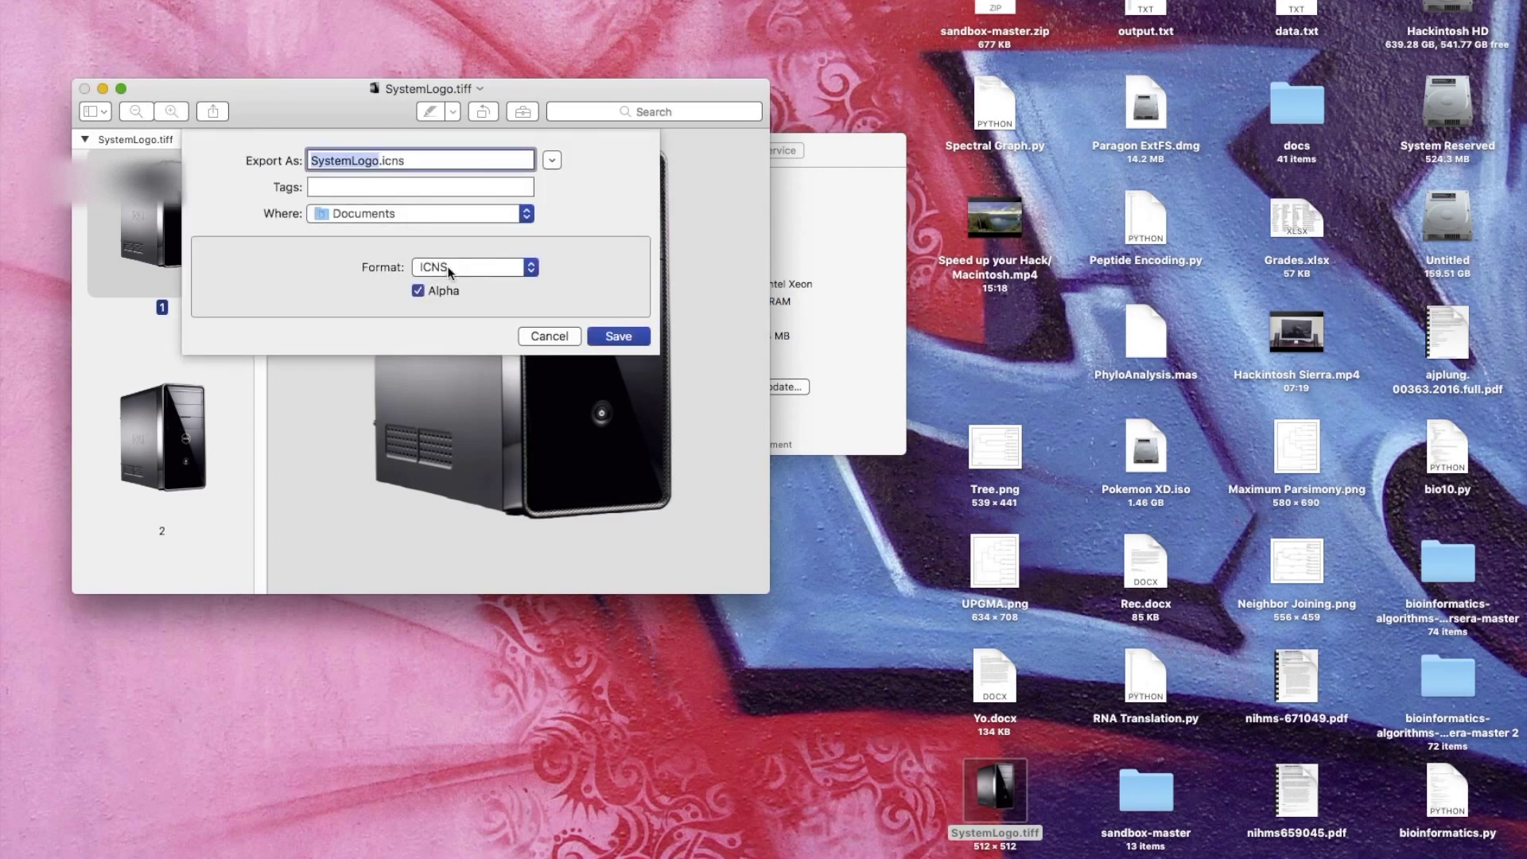
pyautogui.click(449, 272)
pyautogui.click(441, 372)
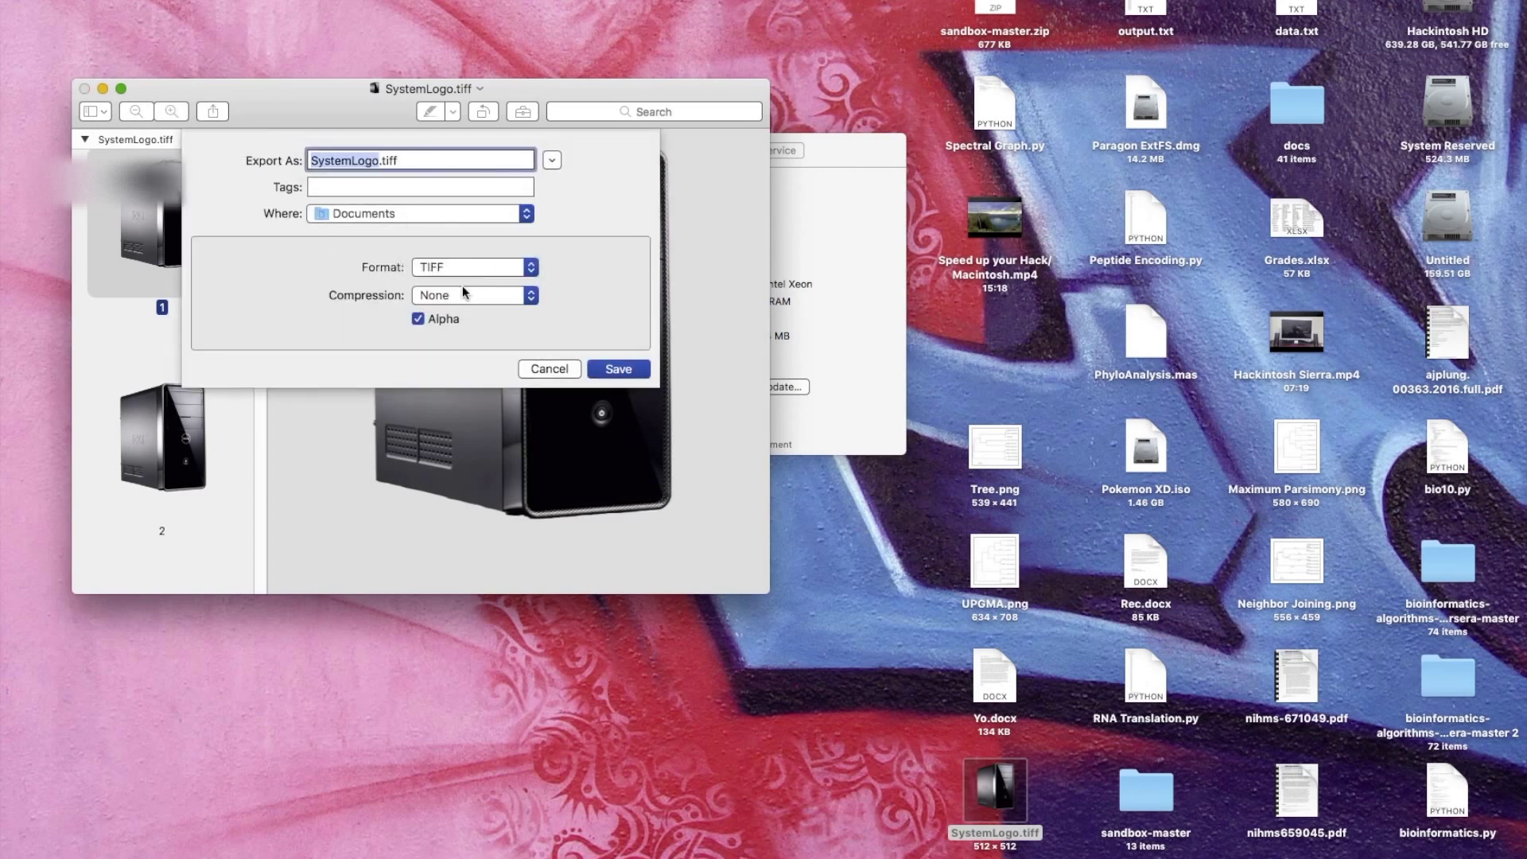
pyautogui.click(478, 284)
pyautogui.click(637, 322)
pyautogui.click(573, 371)
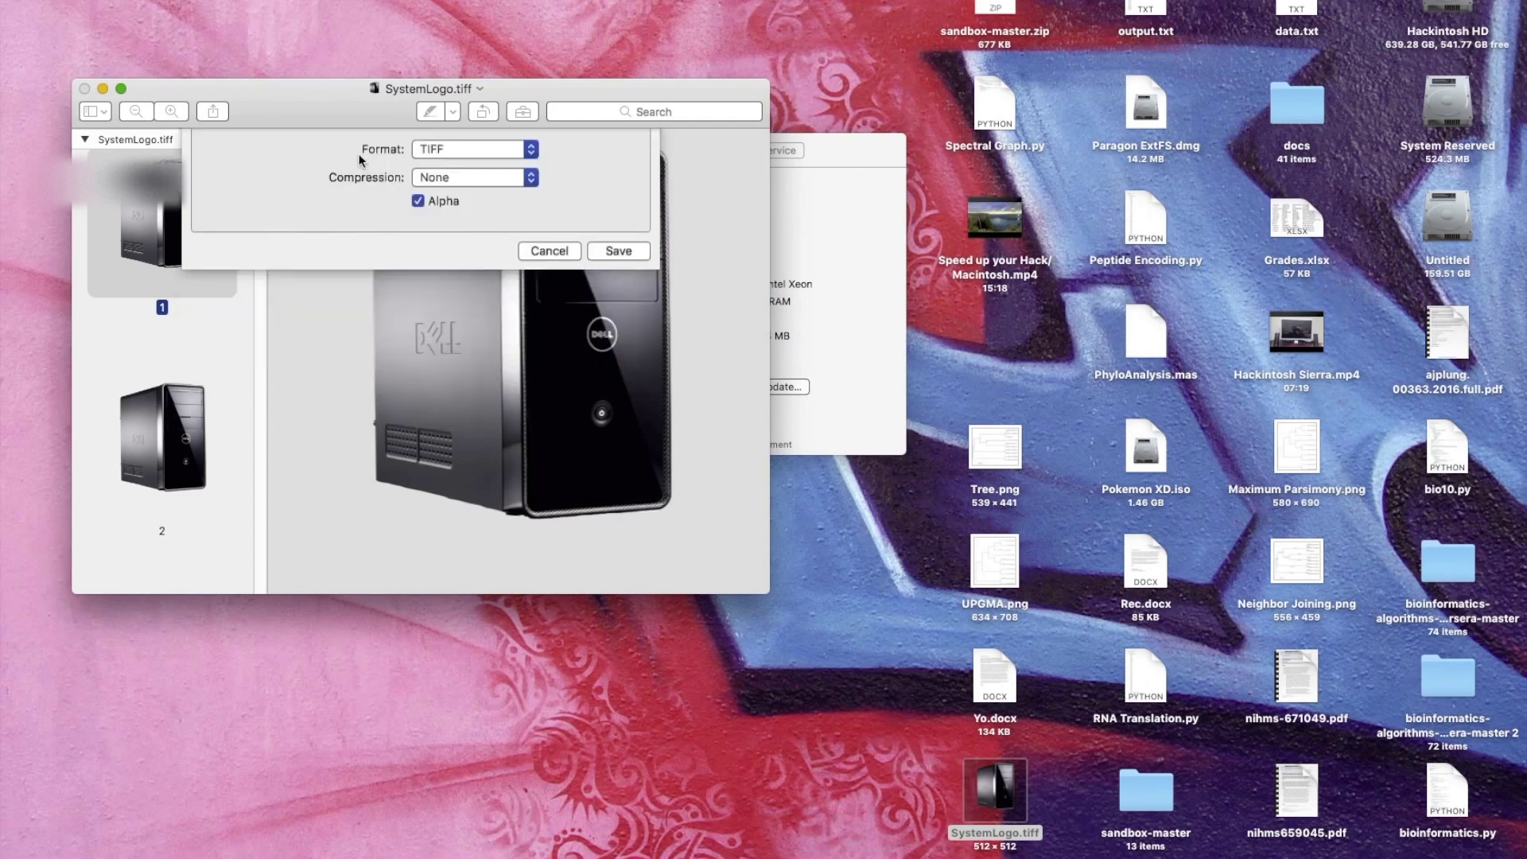
pyautogui.click(84, 88)
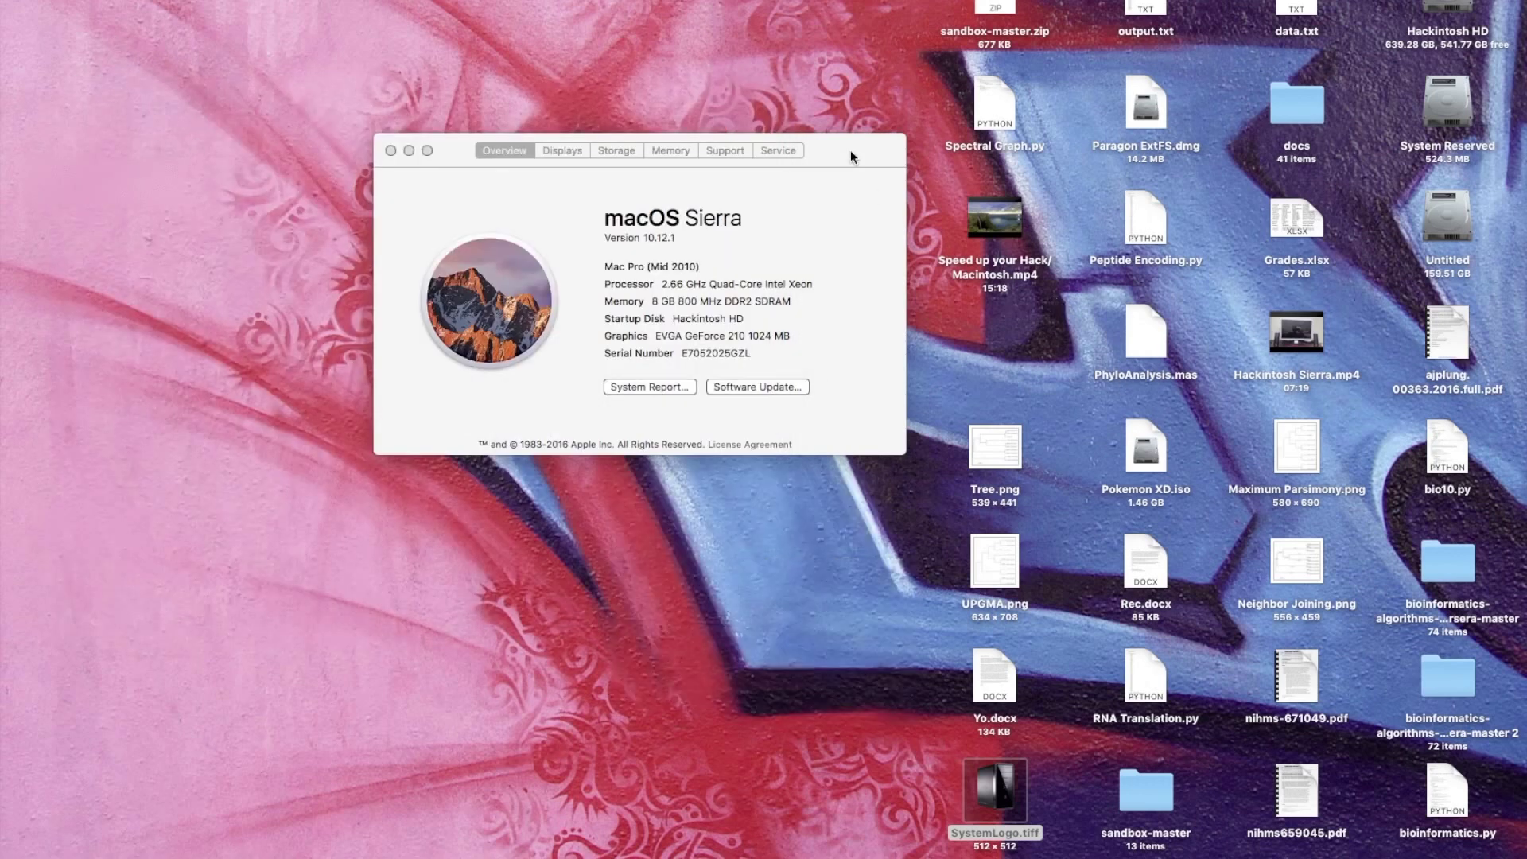
# - Deselect the desktop image and close the About This Mac window
pyautogui.moveTo(851, 157); pyautogui.dragTo(808, 164)
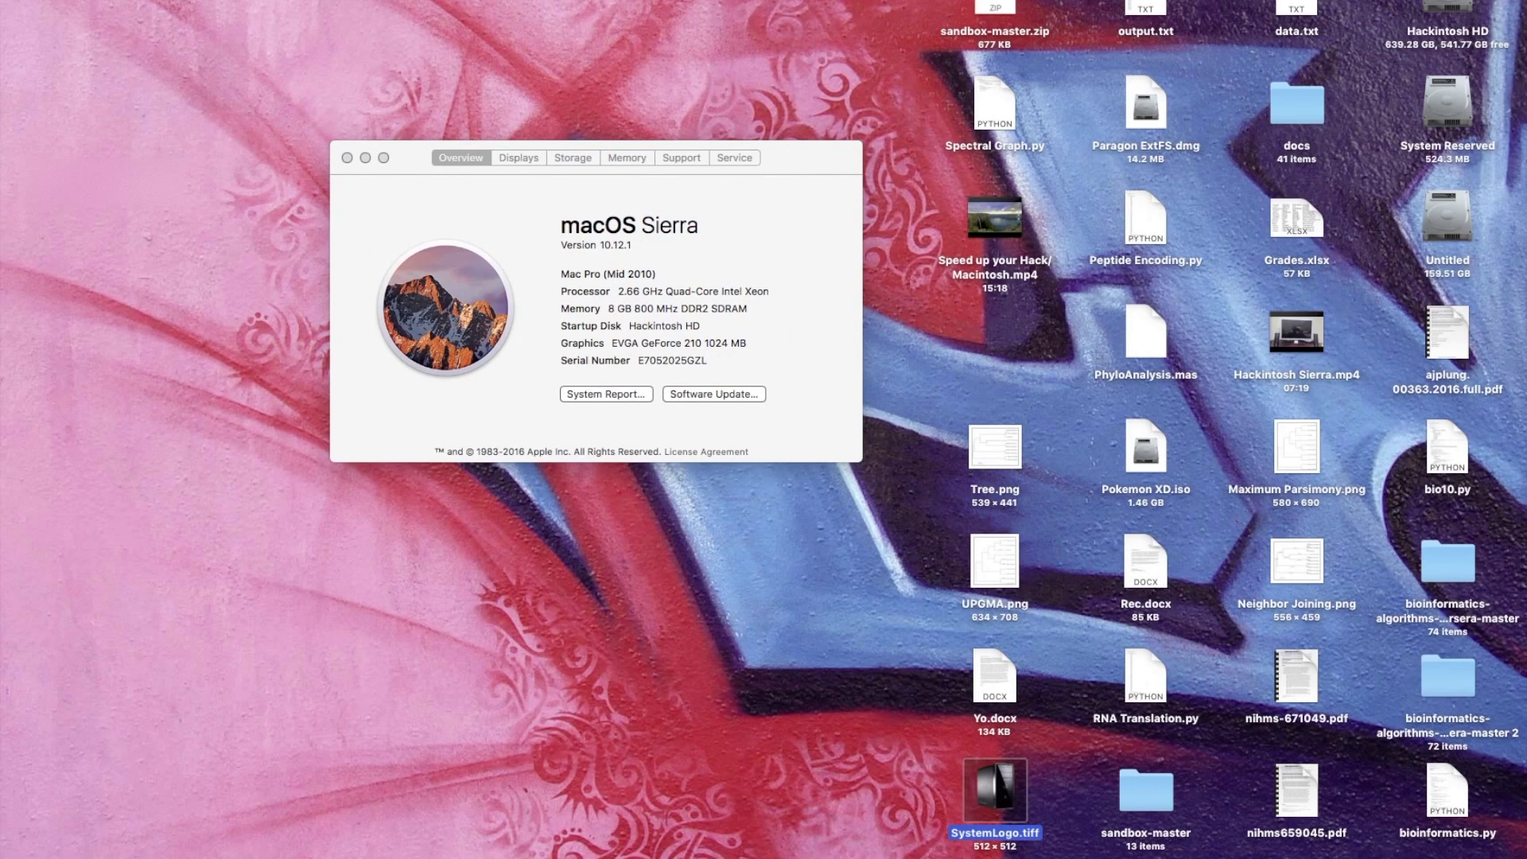
pyautogui.click(1234, 196)
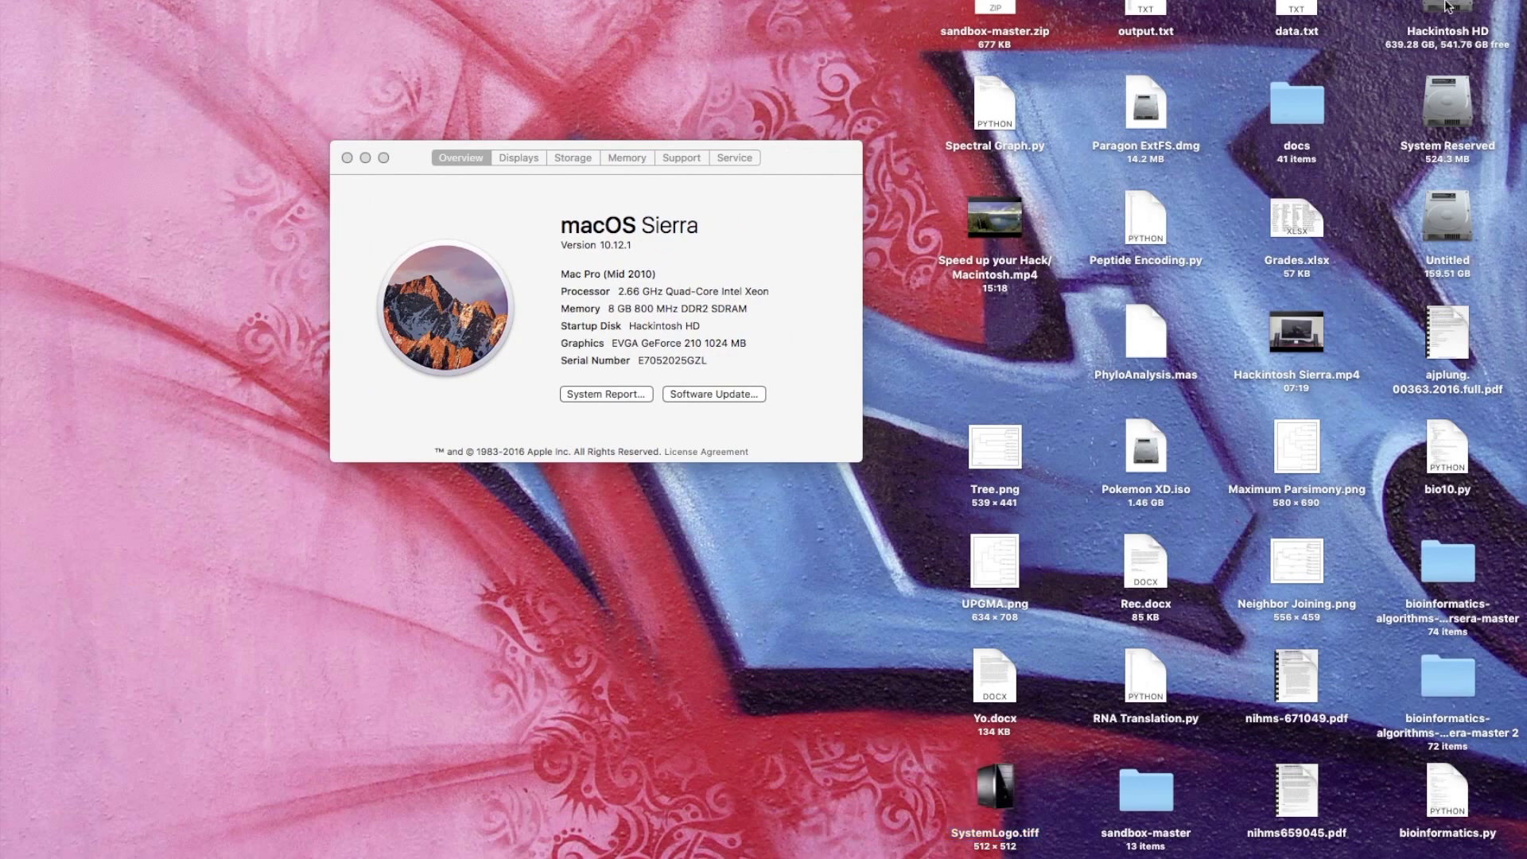
pyautogui.click(458, 313)
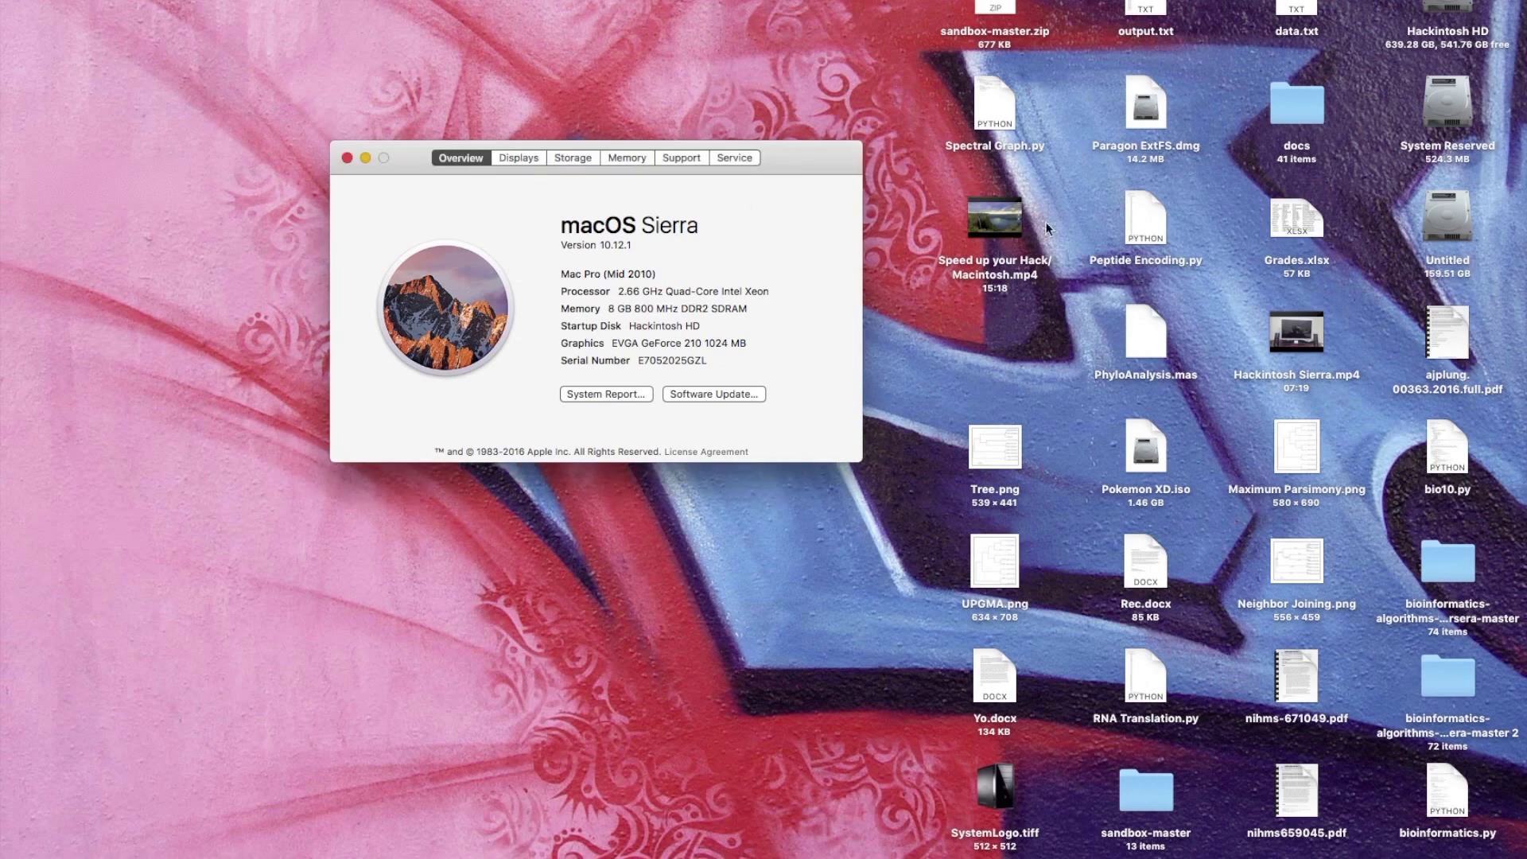
pyautogui.click(348, 158)
# - Browse Hackintosh HD to Applications > Utilities and bring up System Information.app's actions
pyautogui.doubleClick(1448, 14)
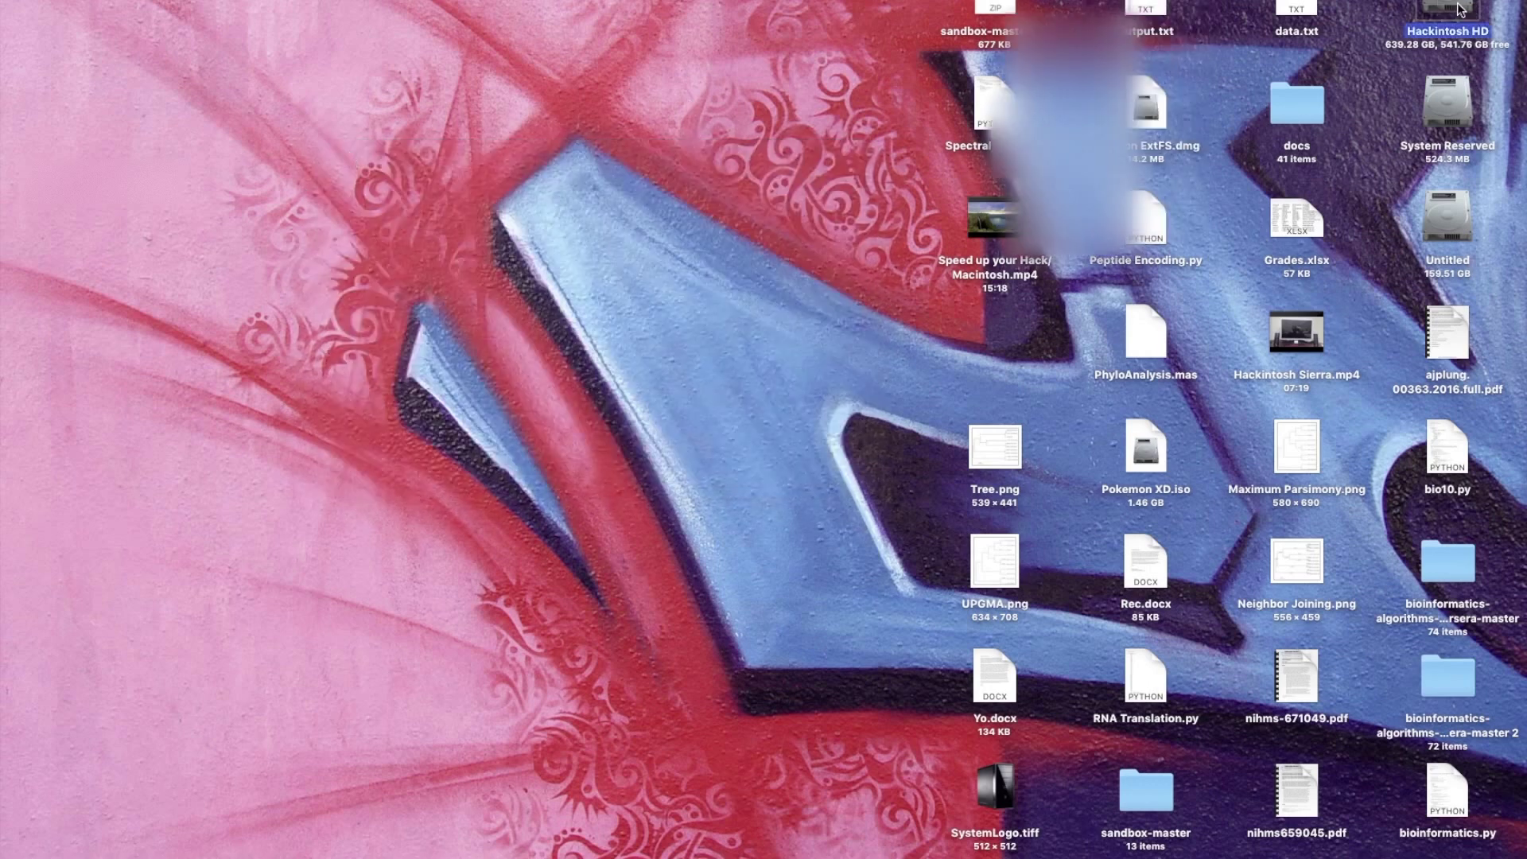
pyautogui.moveTo(810, 120); pyautogui.dragTo(403, 207)
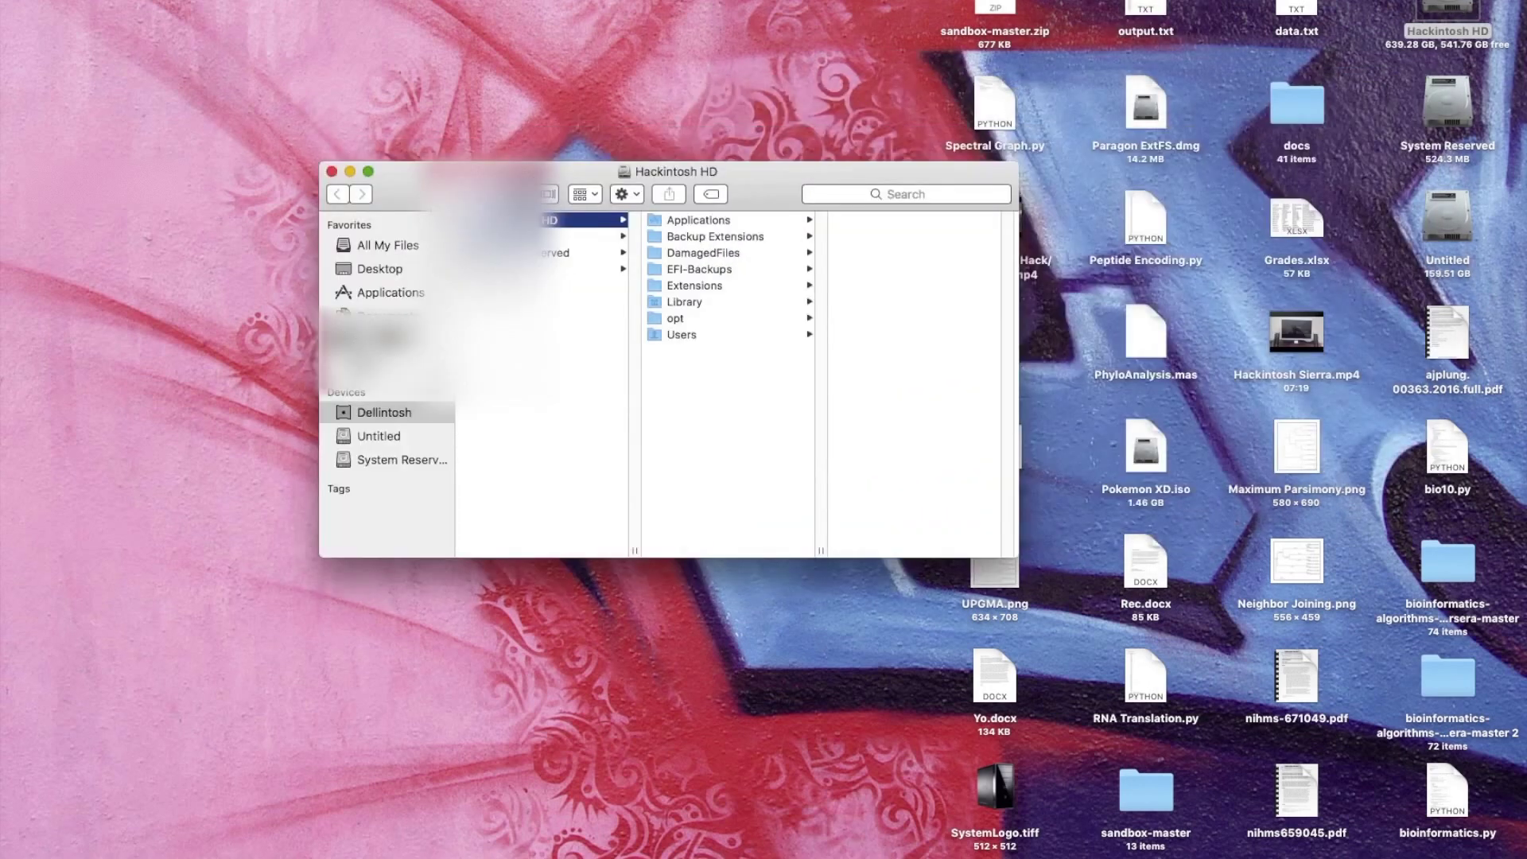
pyautogui.click(732, 219)
pyautogui.moveTo(793, 195); pyautogui.dragTo(641, 215)
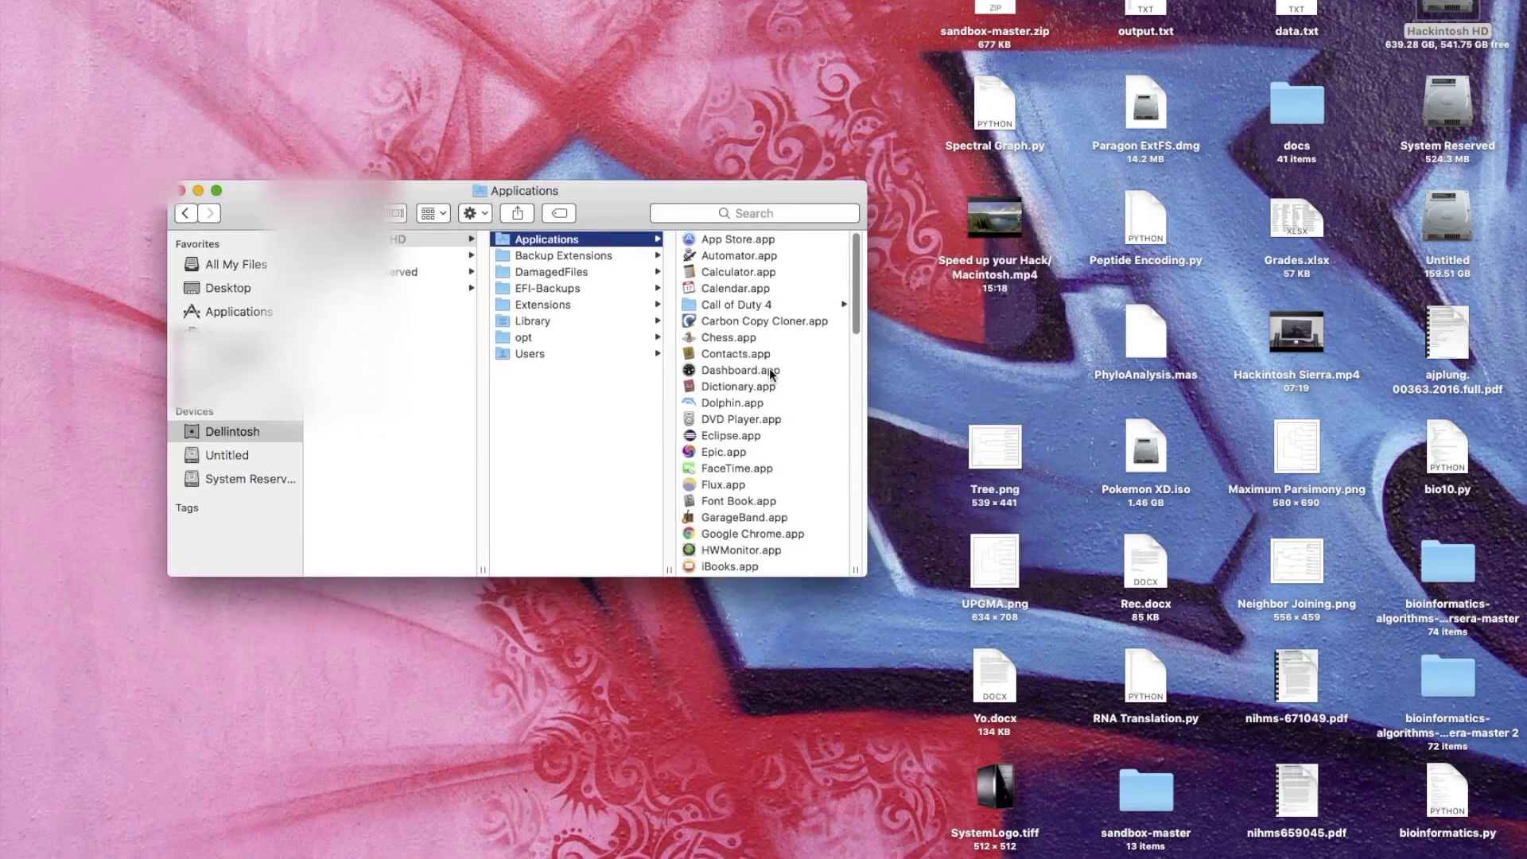
pyautogui.scroll(-10, 770, 369)
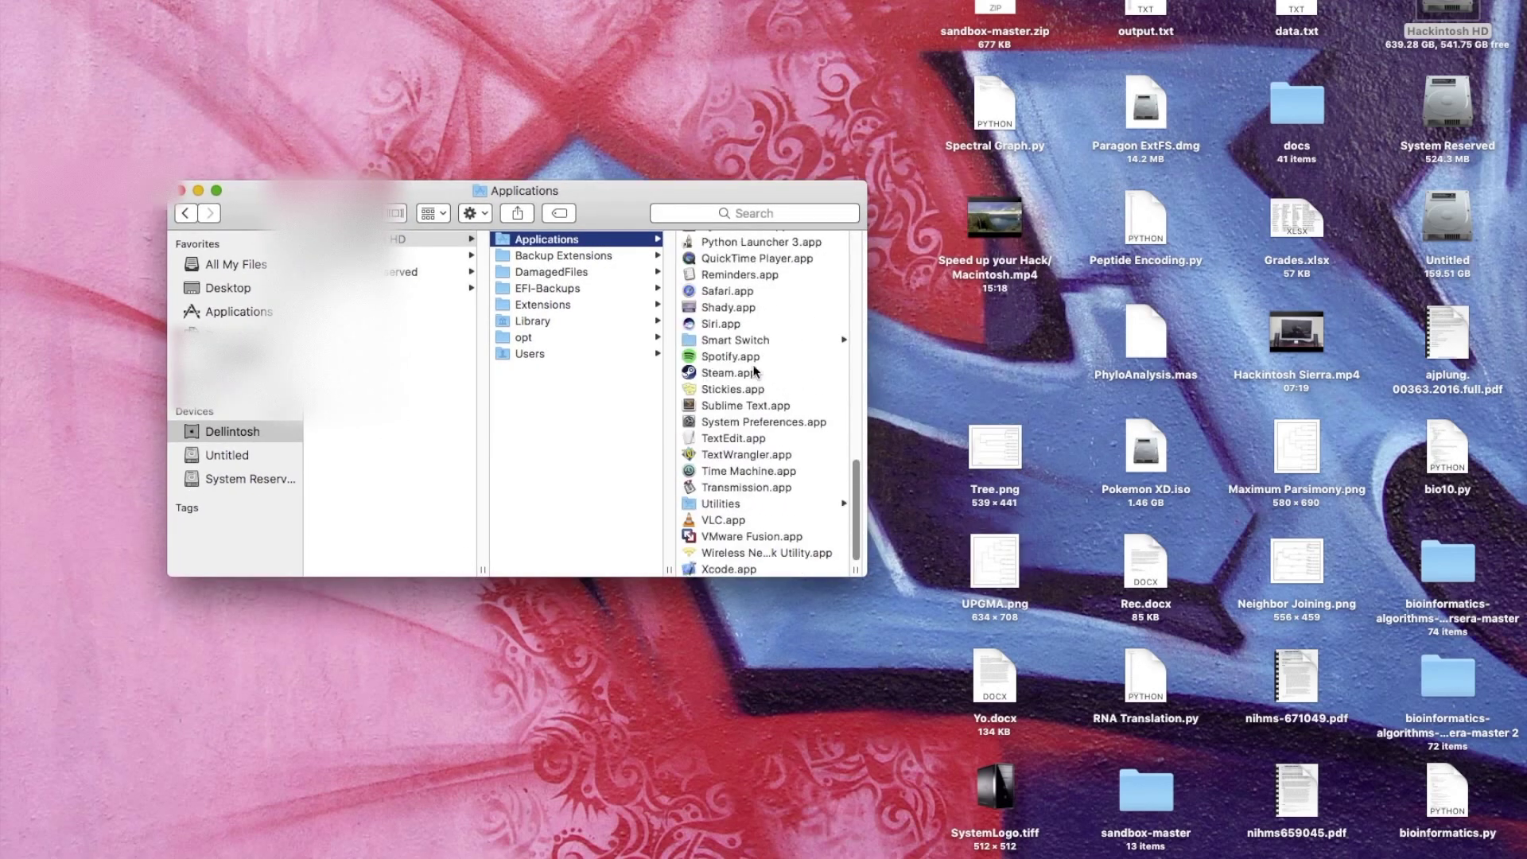
pyautogui.click(761, 504)
pyautogui.scroll(-1, 736, 331)
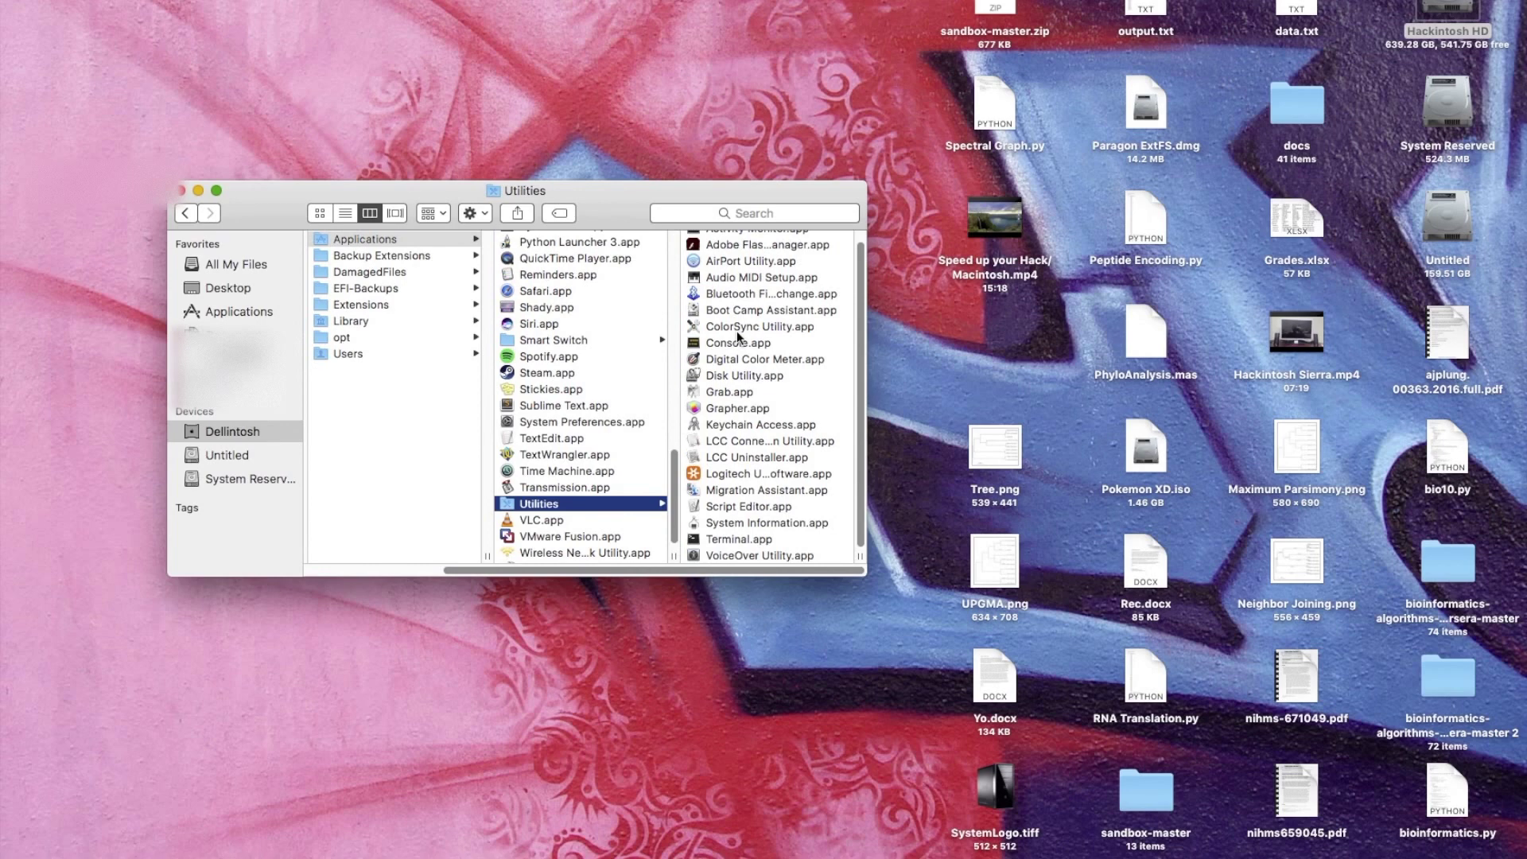
pyautogui.rightClick(783, 518)
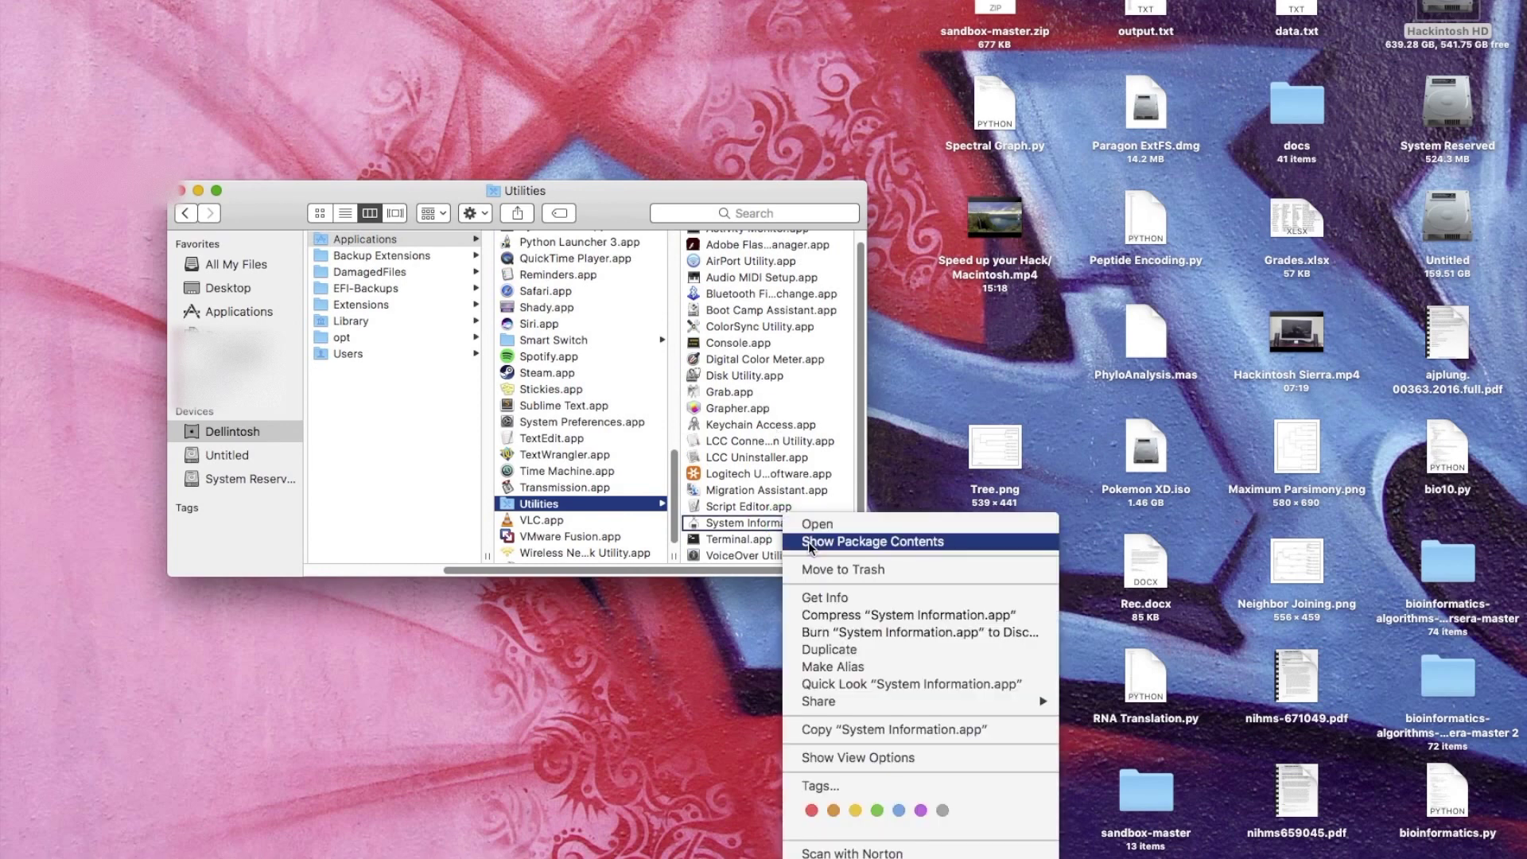
# - Show System Information.app's package contents and preview the original SystemLogo.tiff in Contents/Resources
pyautogui.click(808, 542)
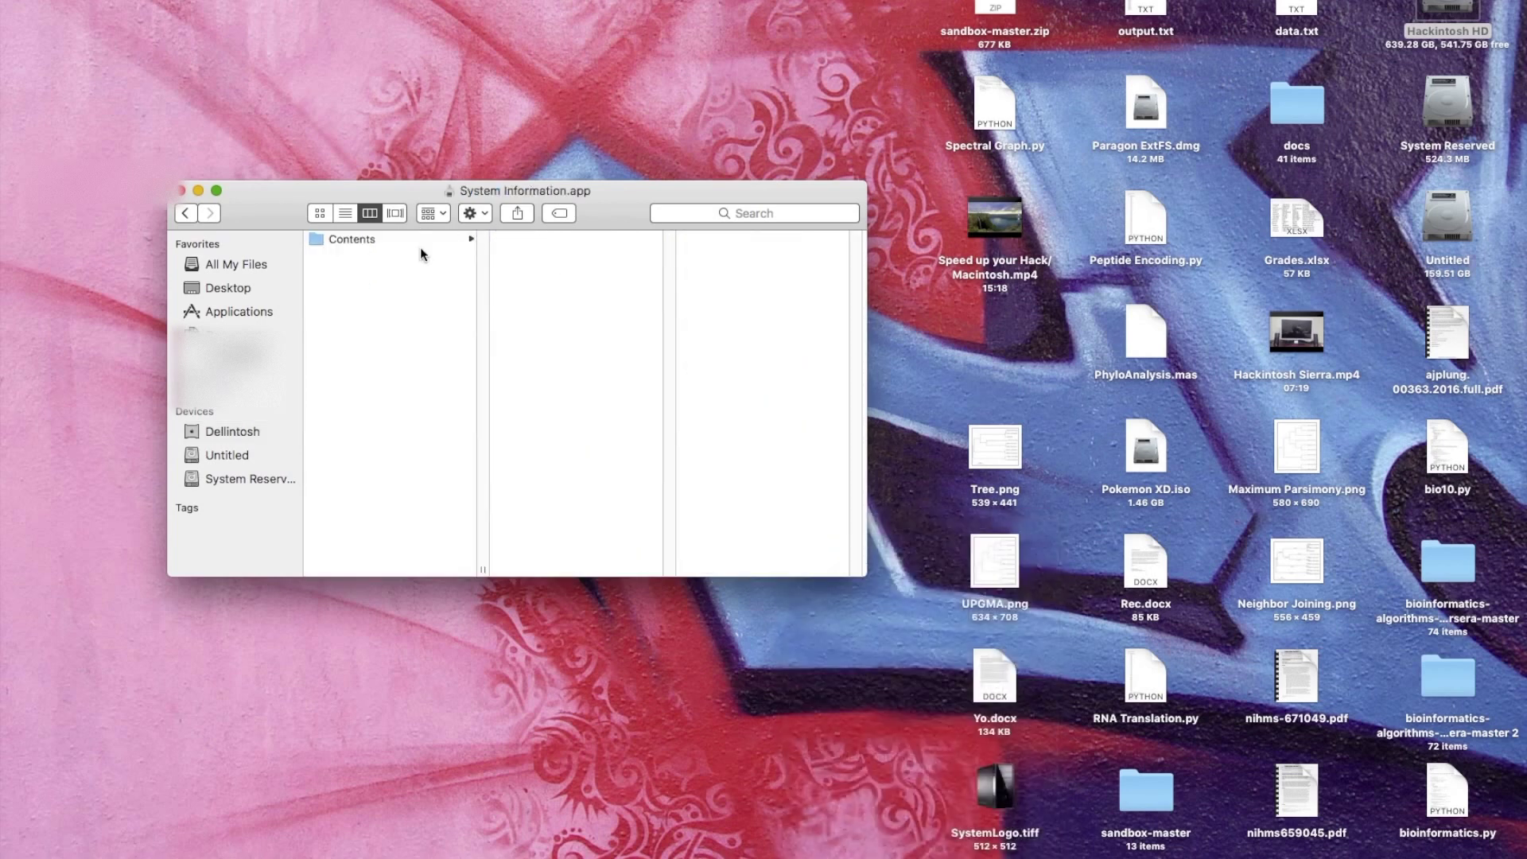
pyautogui.click(419, 242)
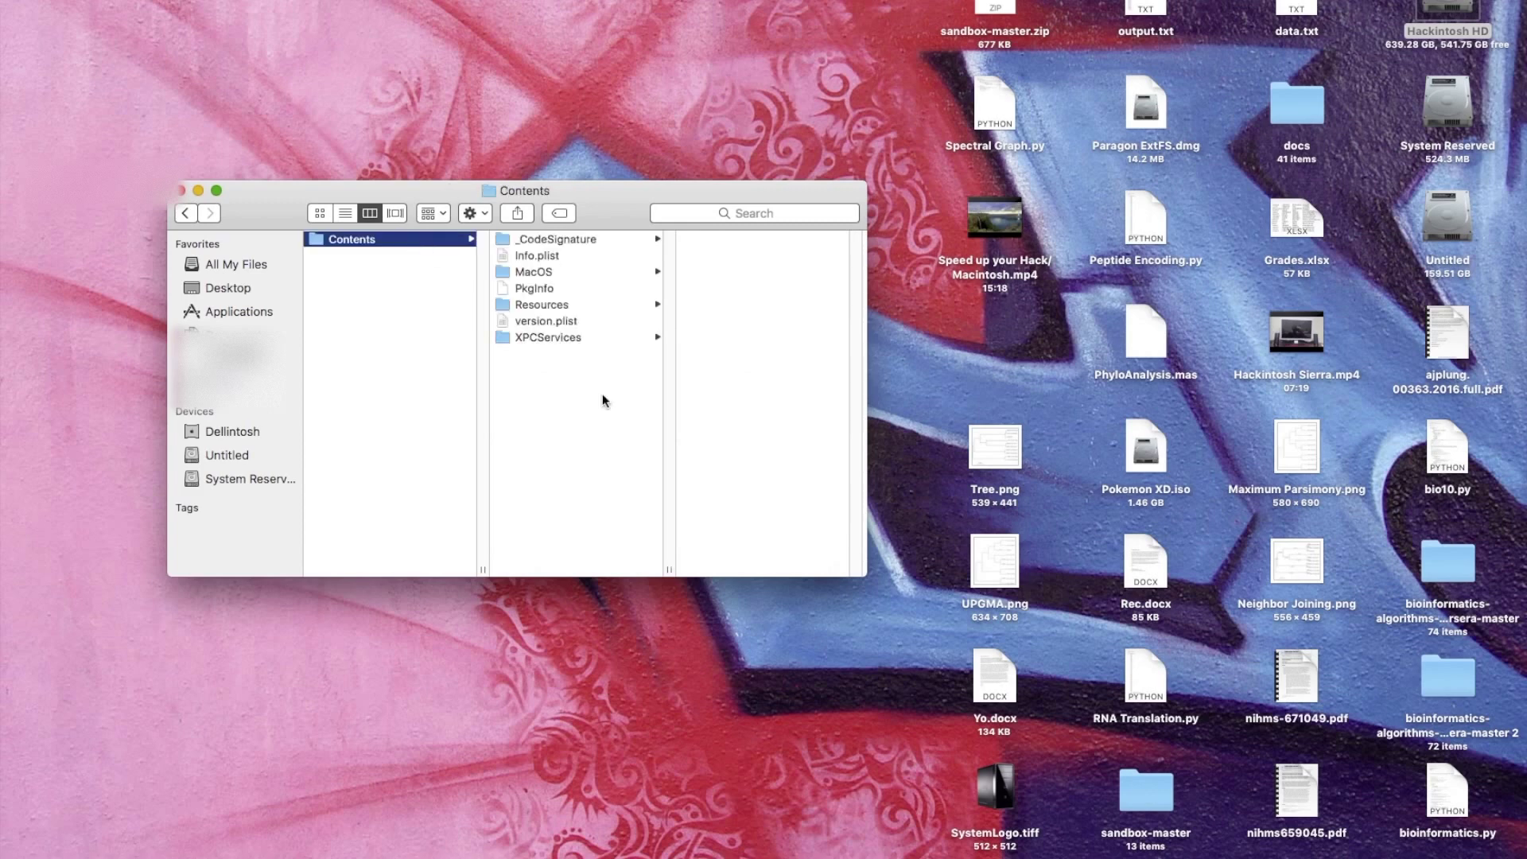
pyautogui.click(598, 302)
pyautogui.moveTo(623, 213); pyautogui.dragTo(565, 122)
pyautogui.scroll(-10, 748, 271)
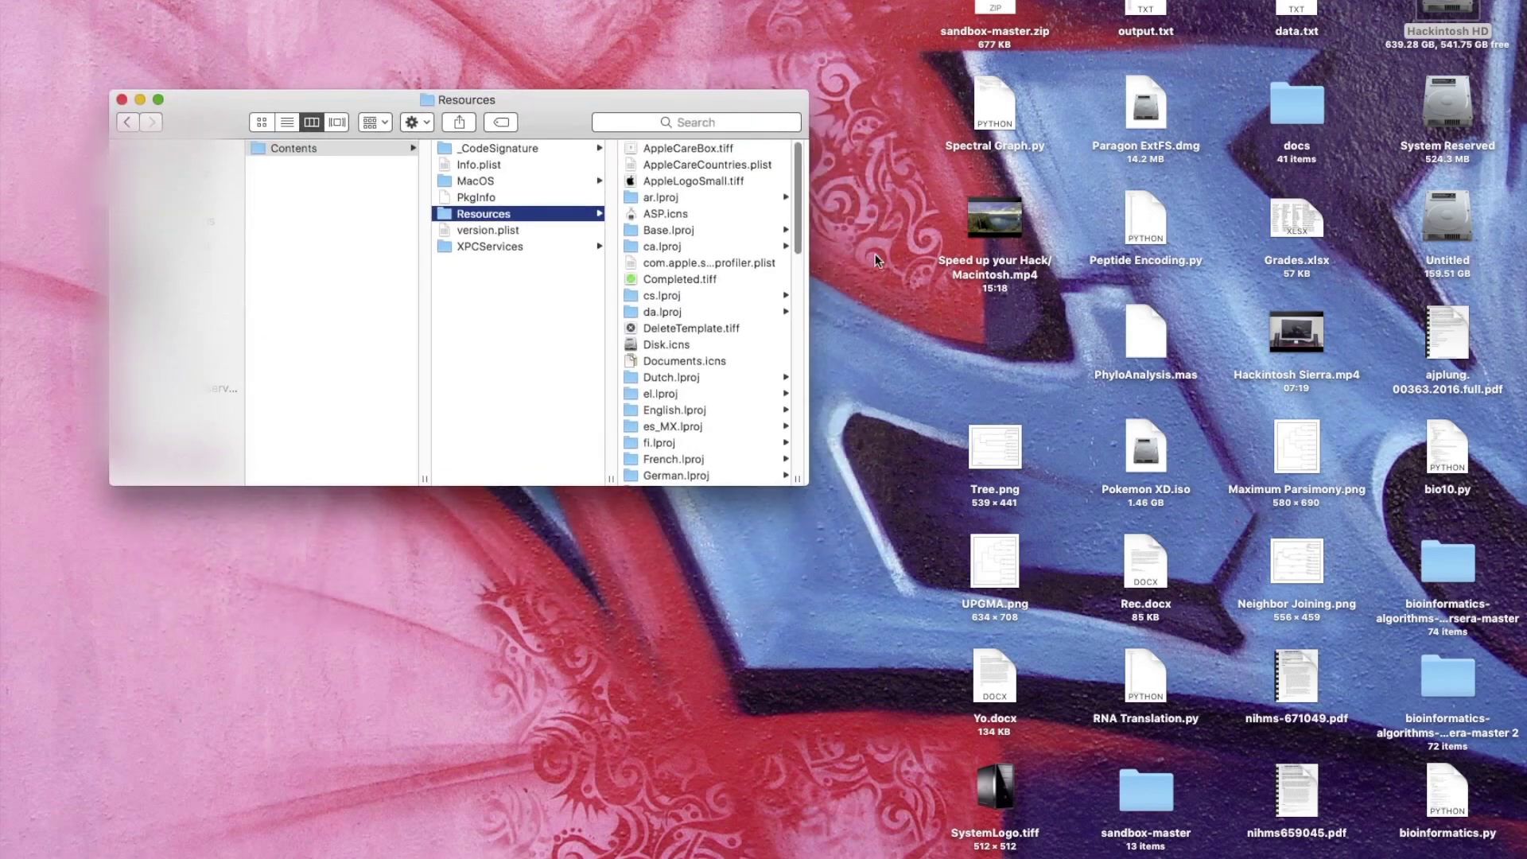
pyautogui.click(691, 389)
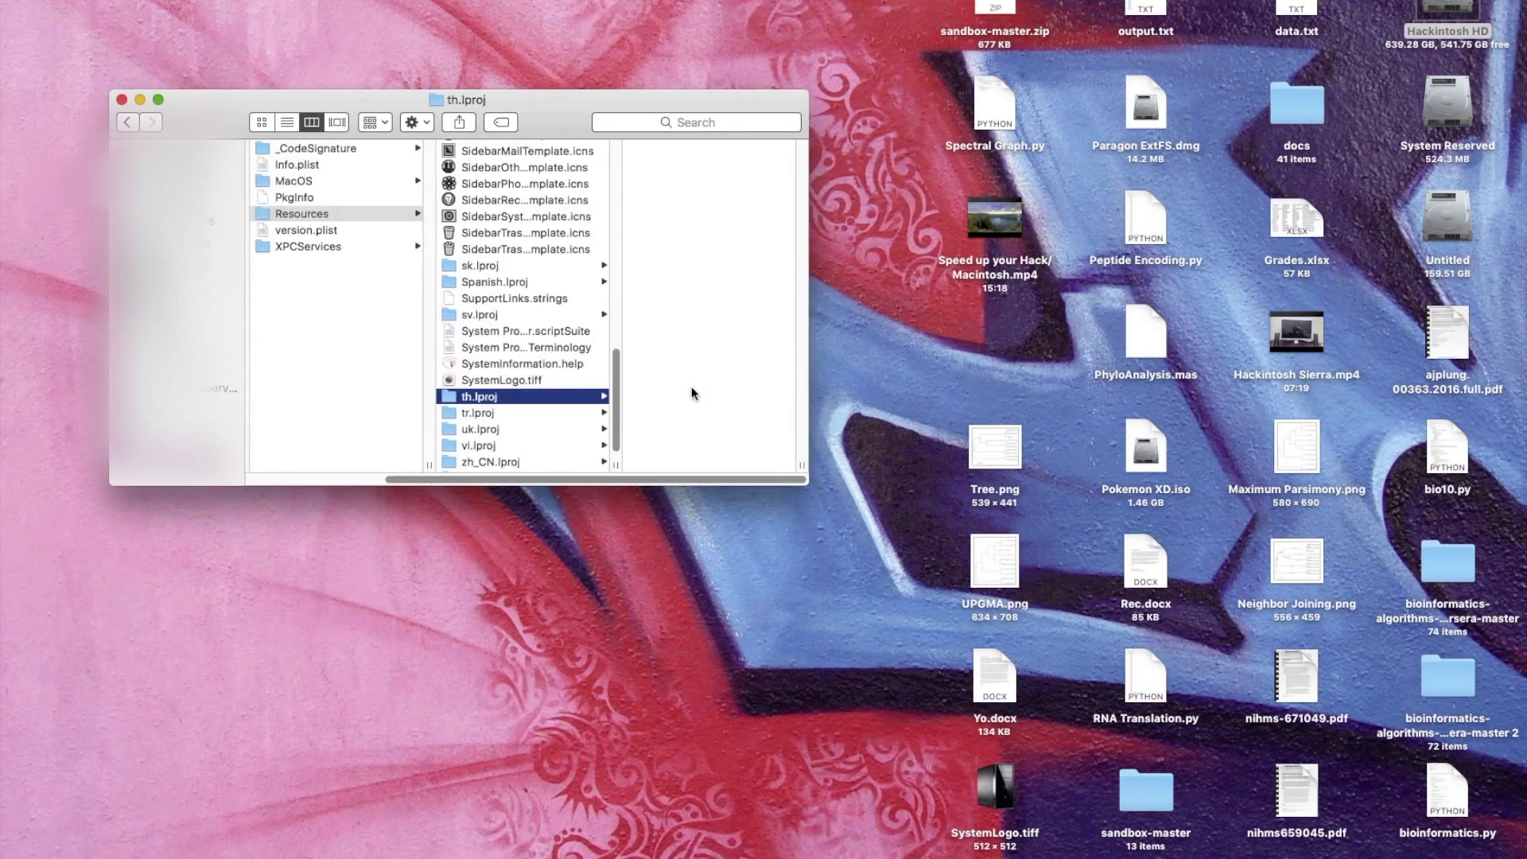
pyautogui.click(533, 382)
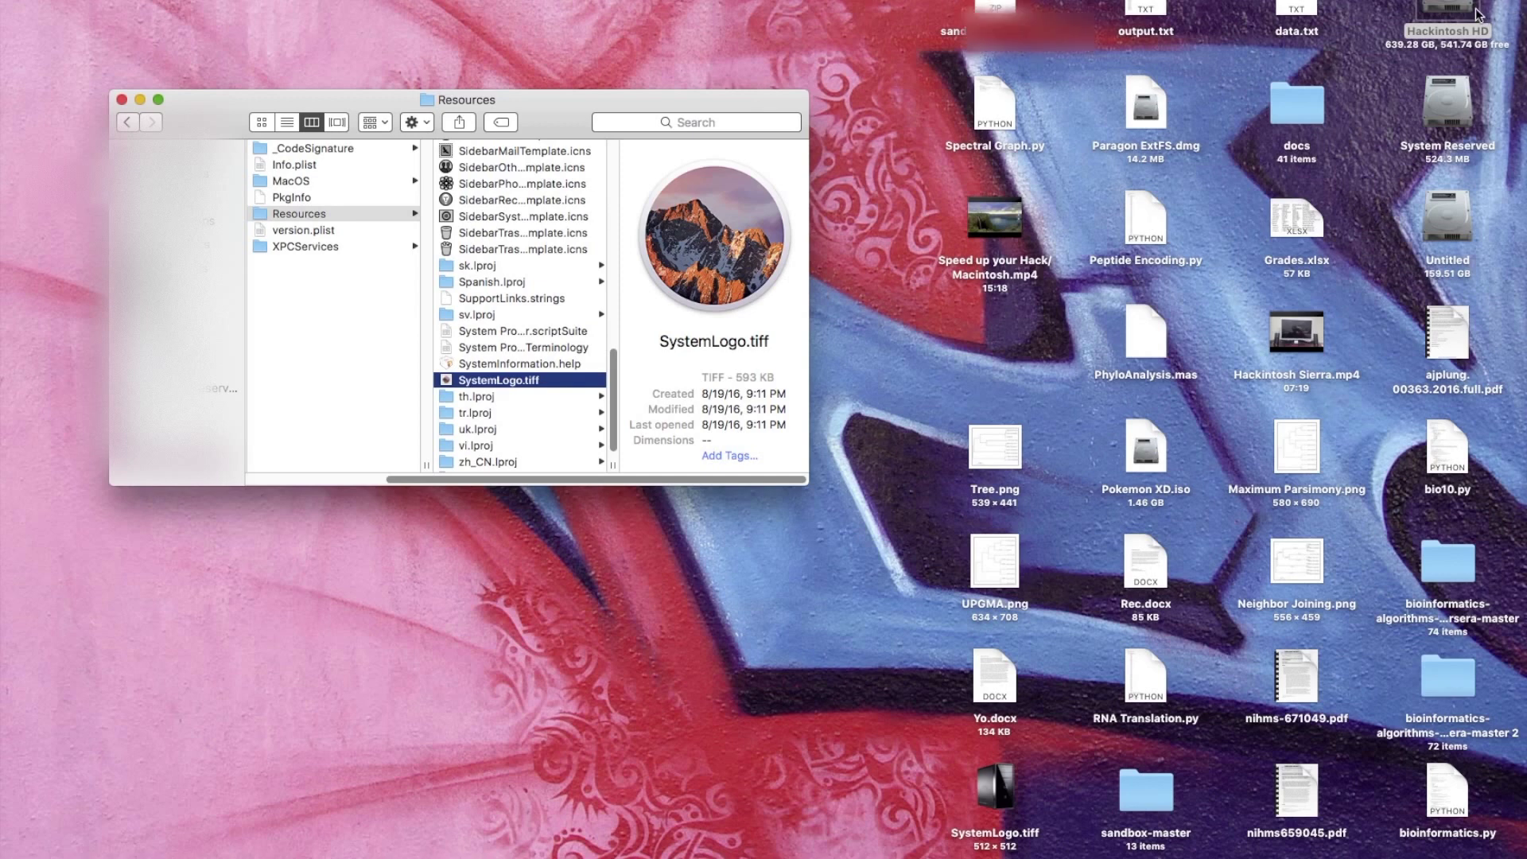
# - Open a second Hackintosh HD window beside the Resources window
pyautogui.click(1001, 789)
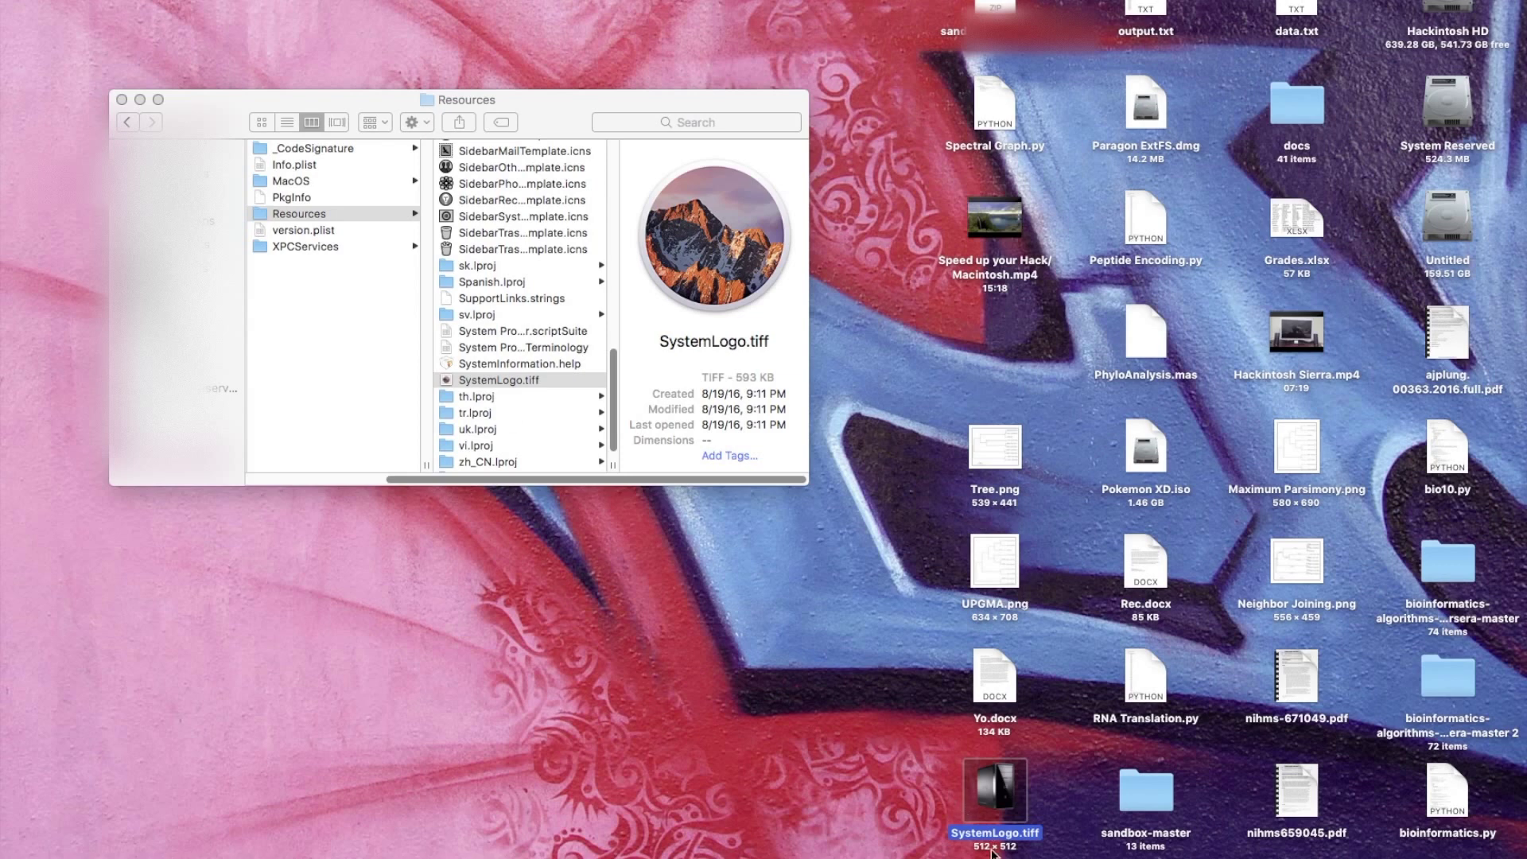
pyautogui.click(1254, 283)
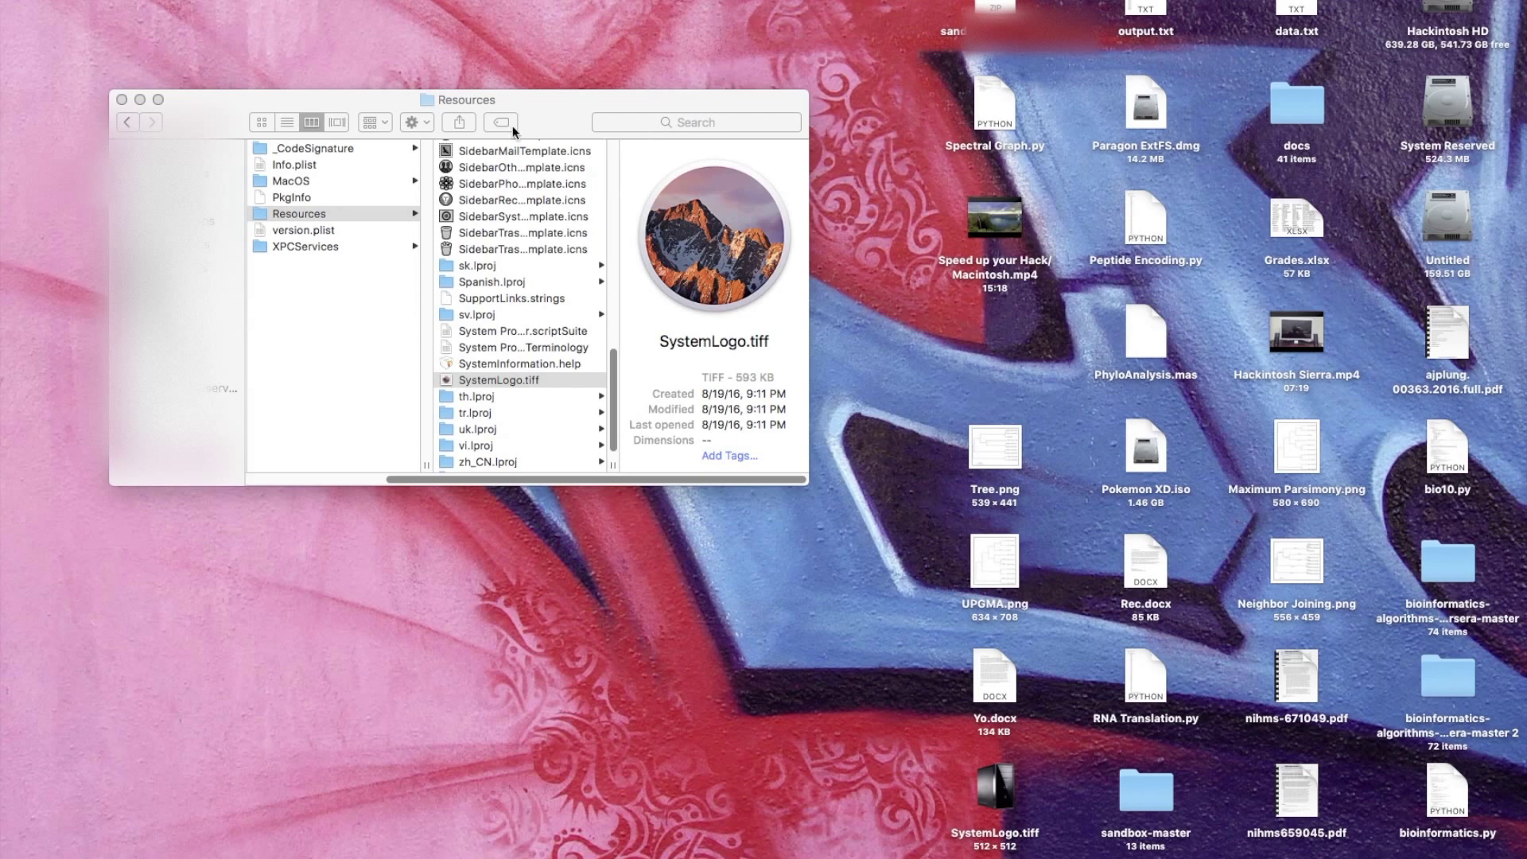
pyautogui.moveTo(573, 124); pyautogui.dragTo(670, 139)
pyautogui.doubleClick(1448, 16)
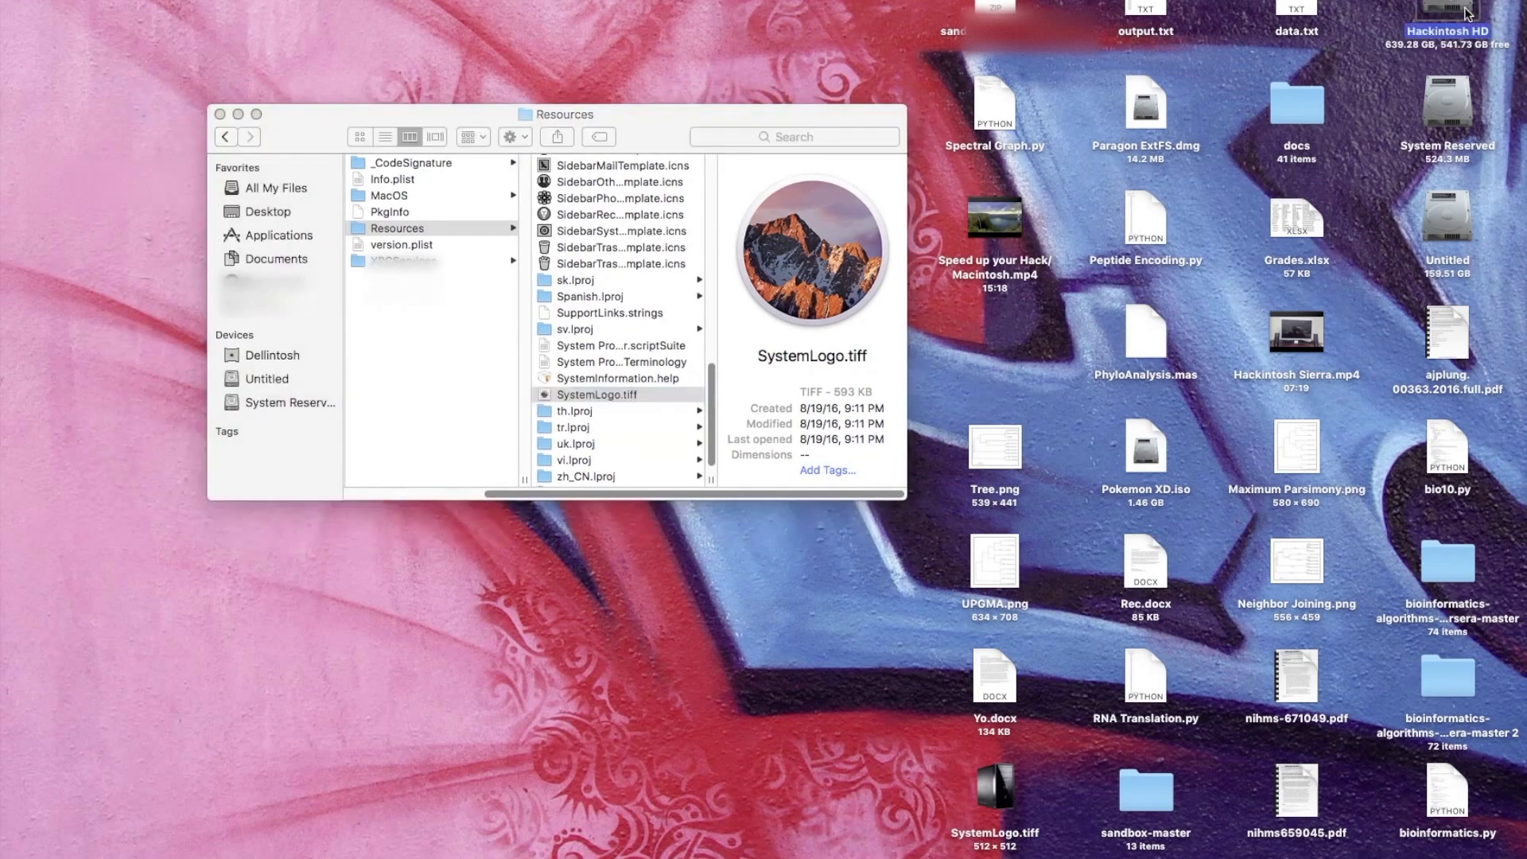
pyautogui.moveTo(804, 171); pyautogui.dragTo(1275, 239)
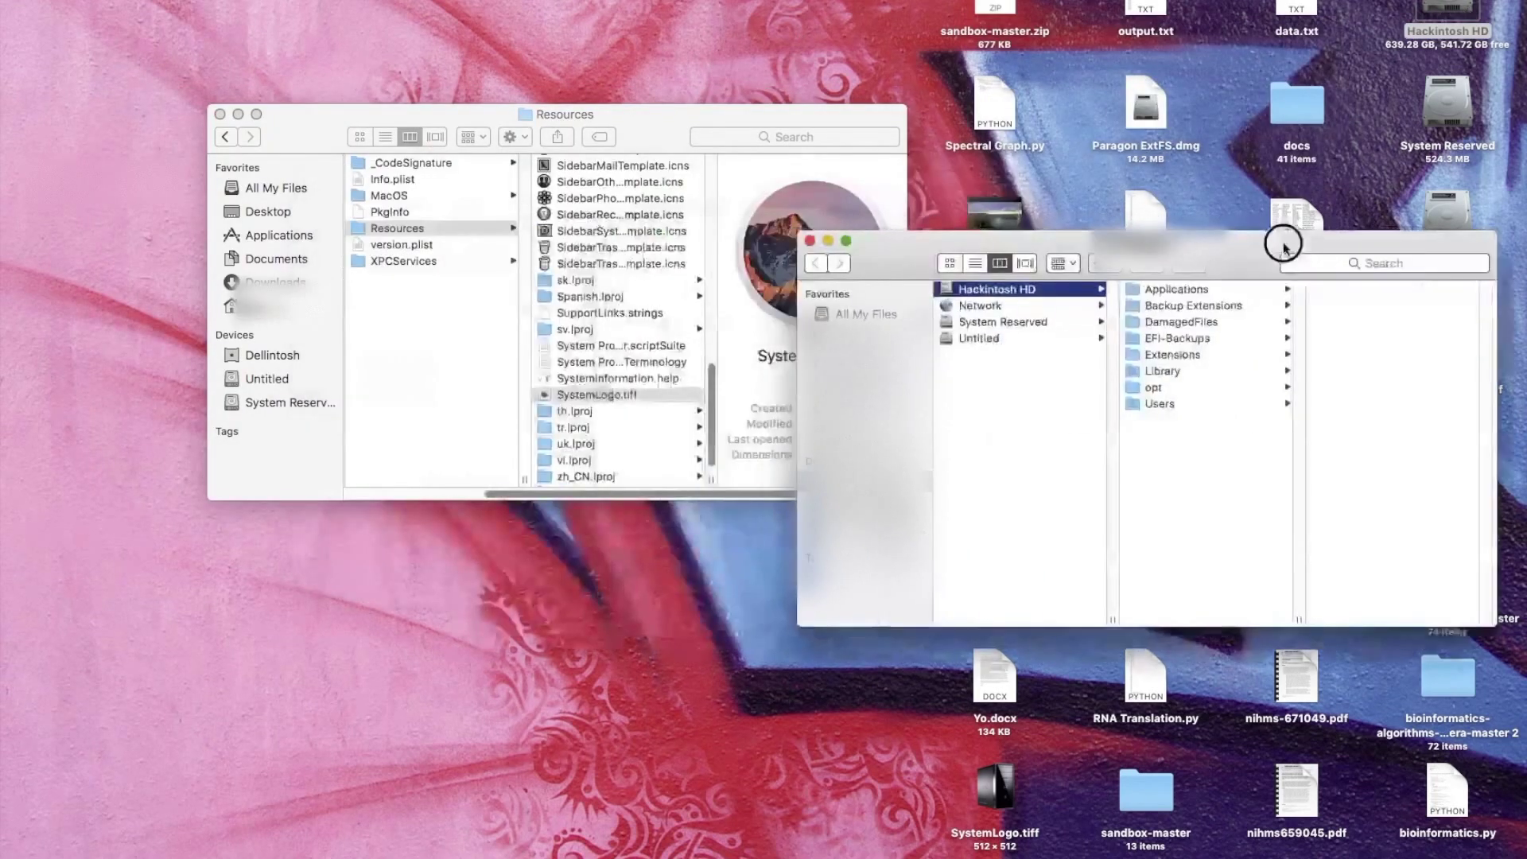
# - Copy the original SystemLogo.tiff into the home folder and close that window
pyautogui.rightClick(617, 396)
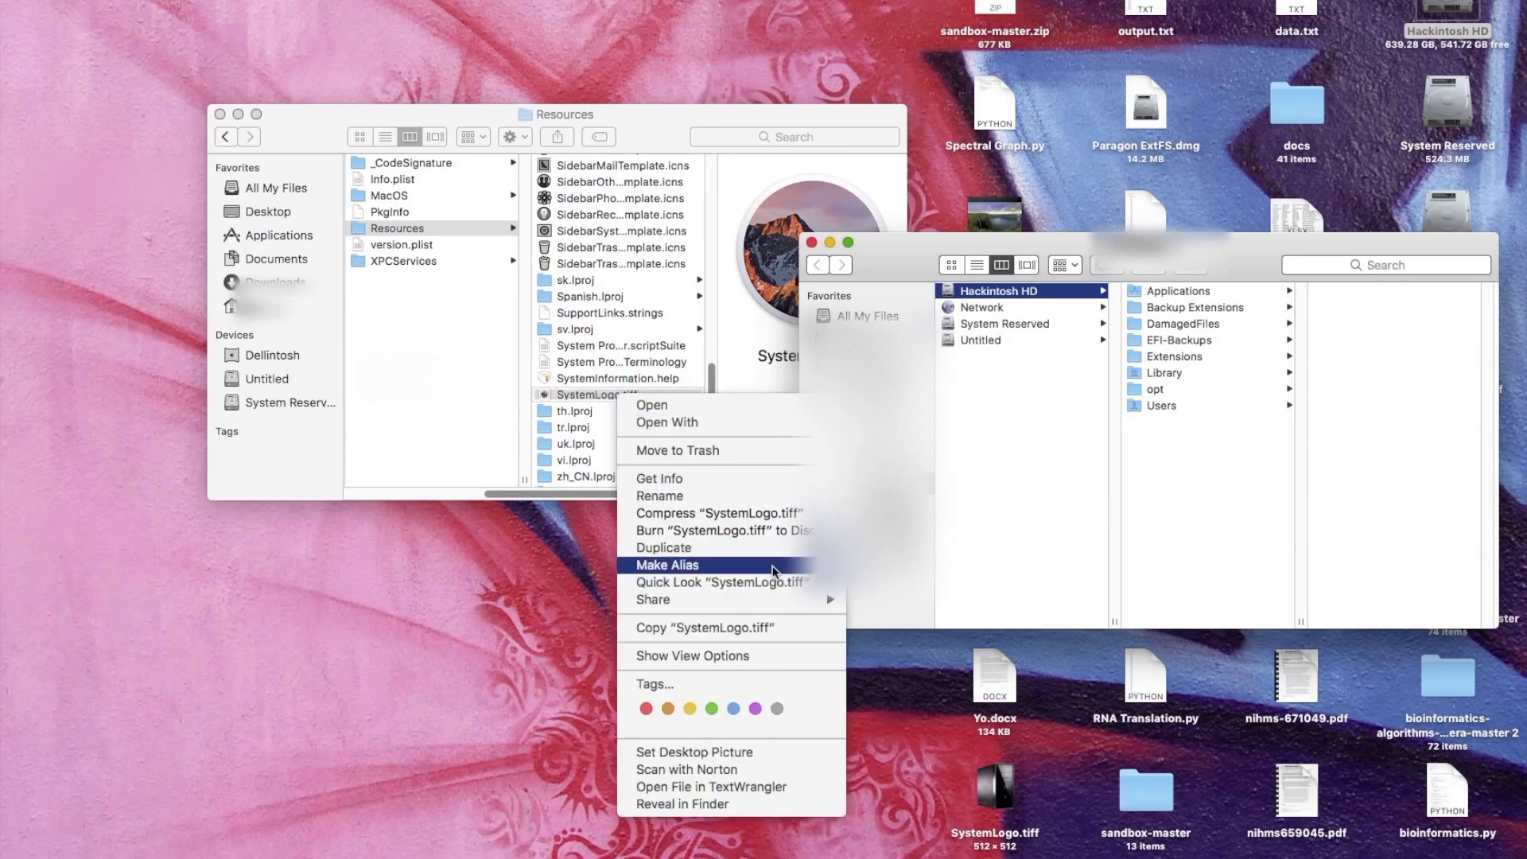
pyautogui.click(740, 627)
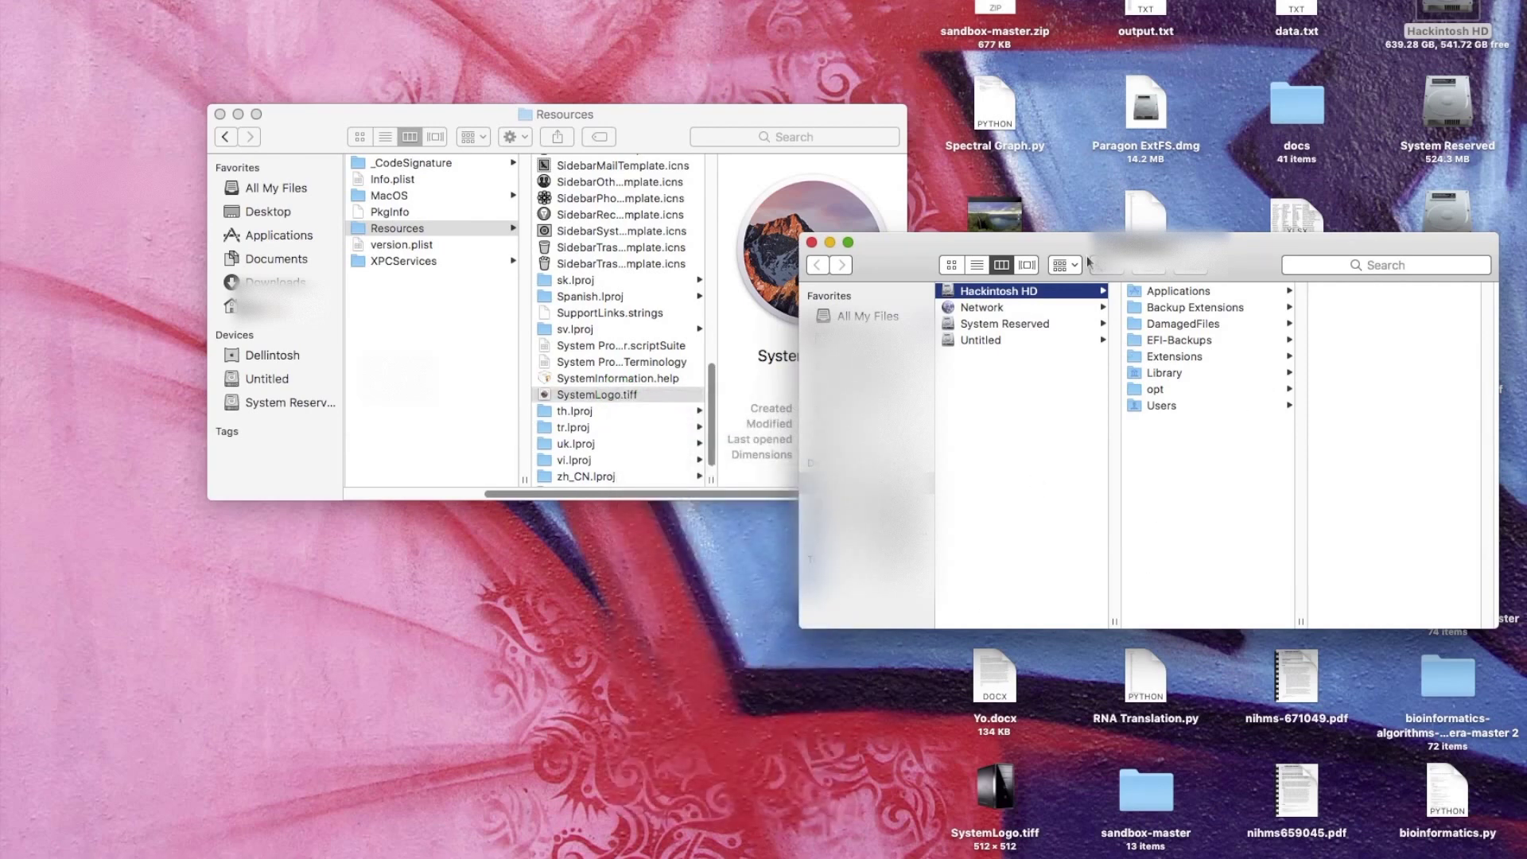
pyautogui.press('super+shift+h')
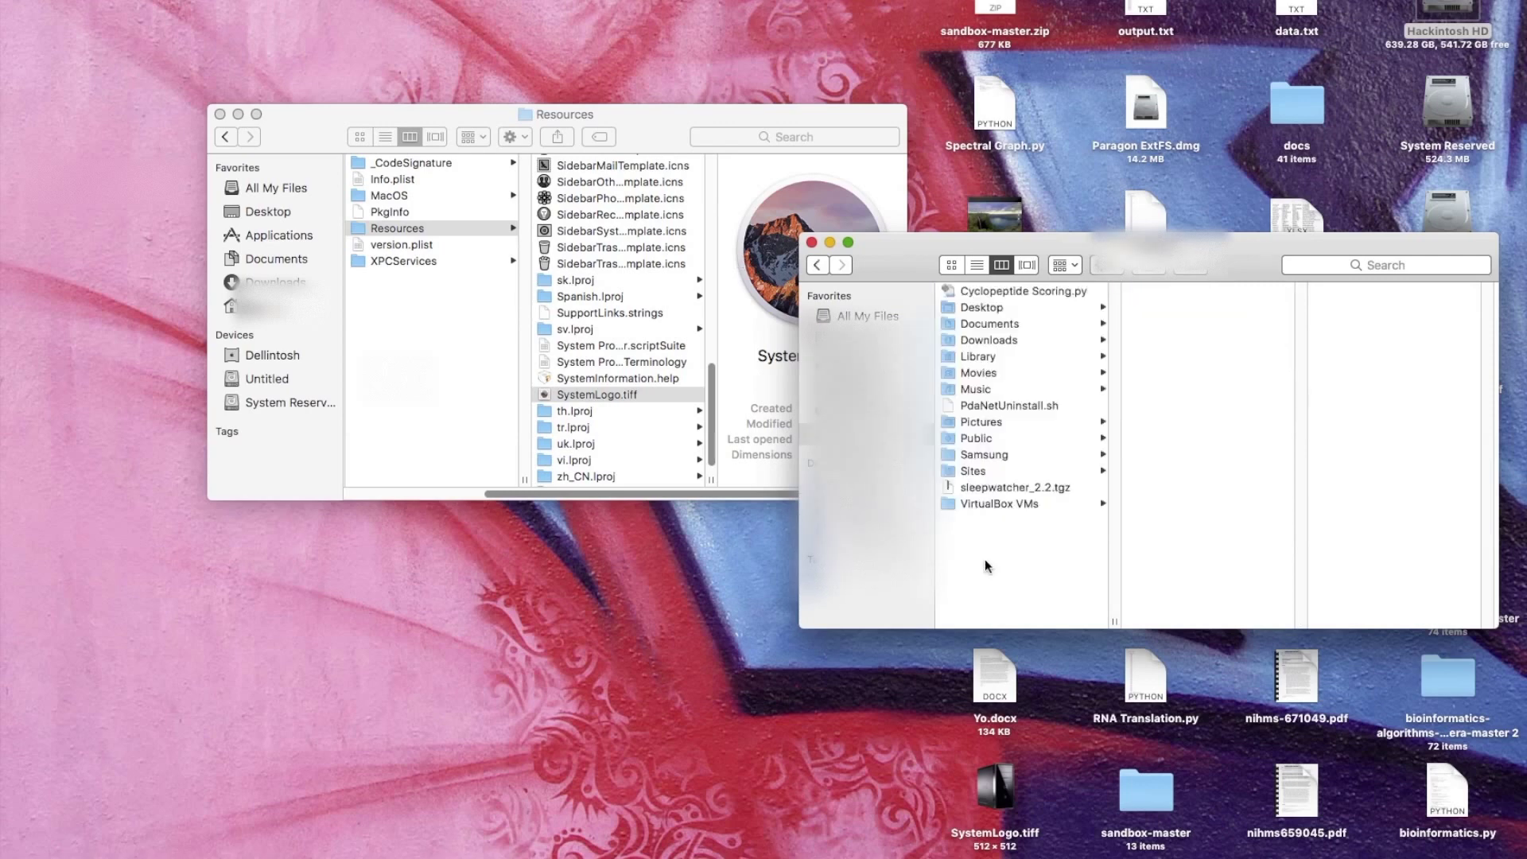
pyautogui.rightClick(973, 561)
pyautogui.click(1043, 627)
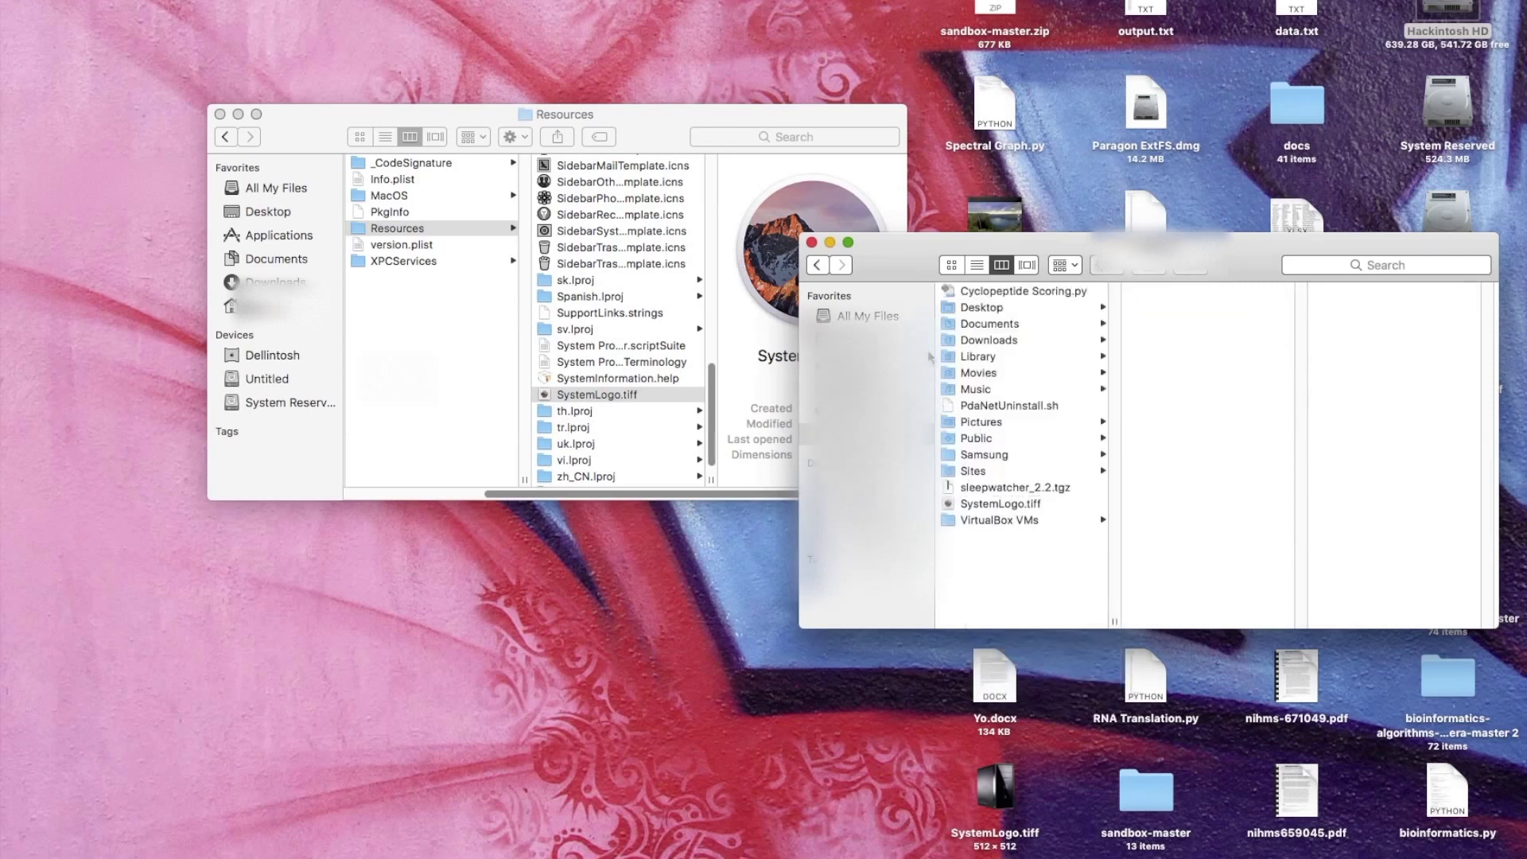
pyautogui.click(812, 243)
pyautogui.click(936, 782)
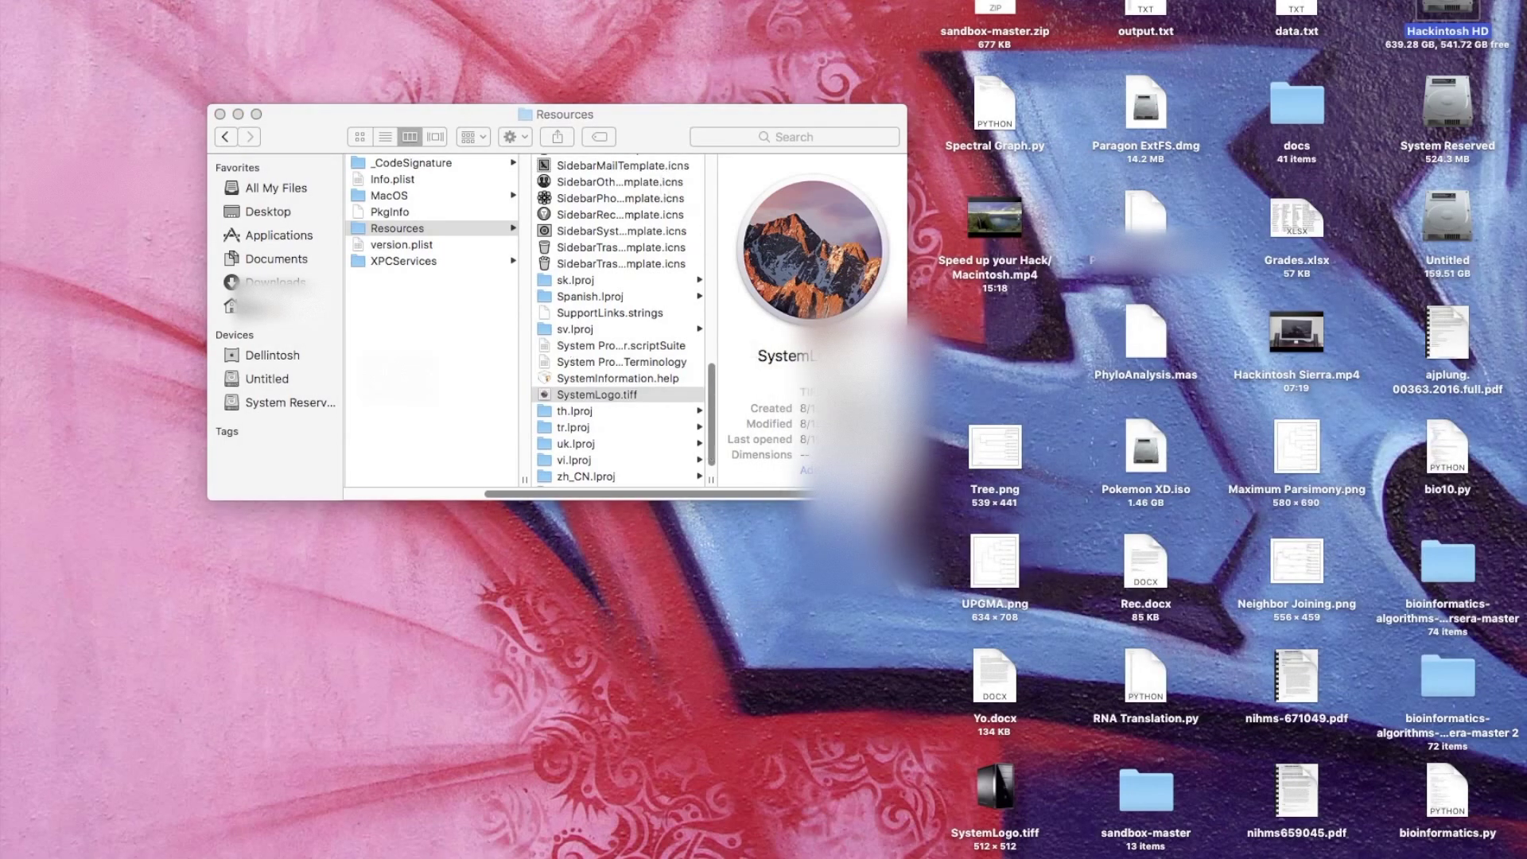
# - Drag the Dell tower SystemLogo.tiff into Resources, replacing the original after entering the admin password
pyautogui.moveTo(996, 792); pyautogui.dragTo(628, 393)
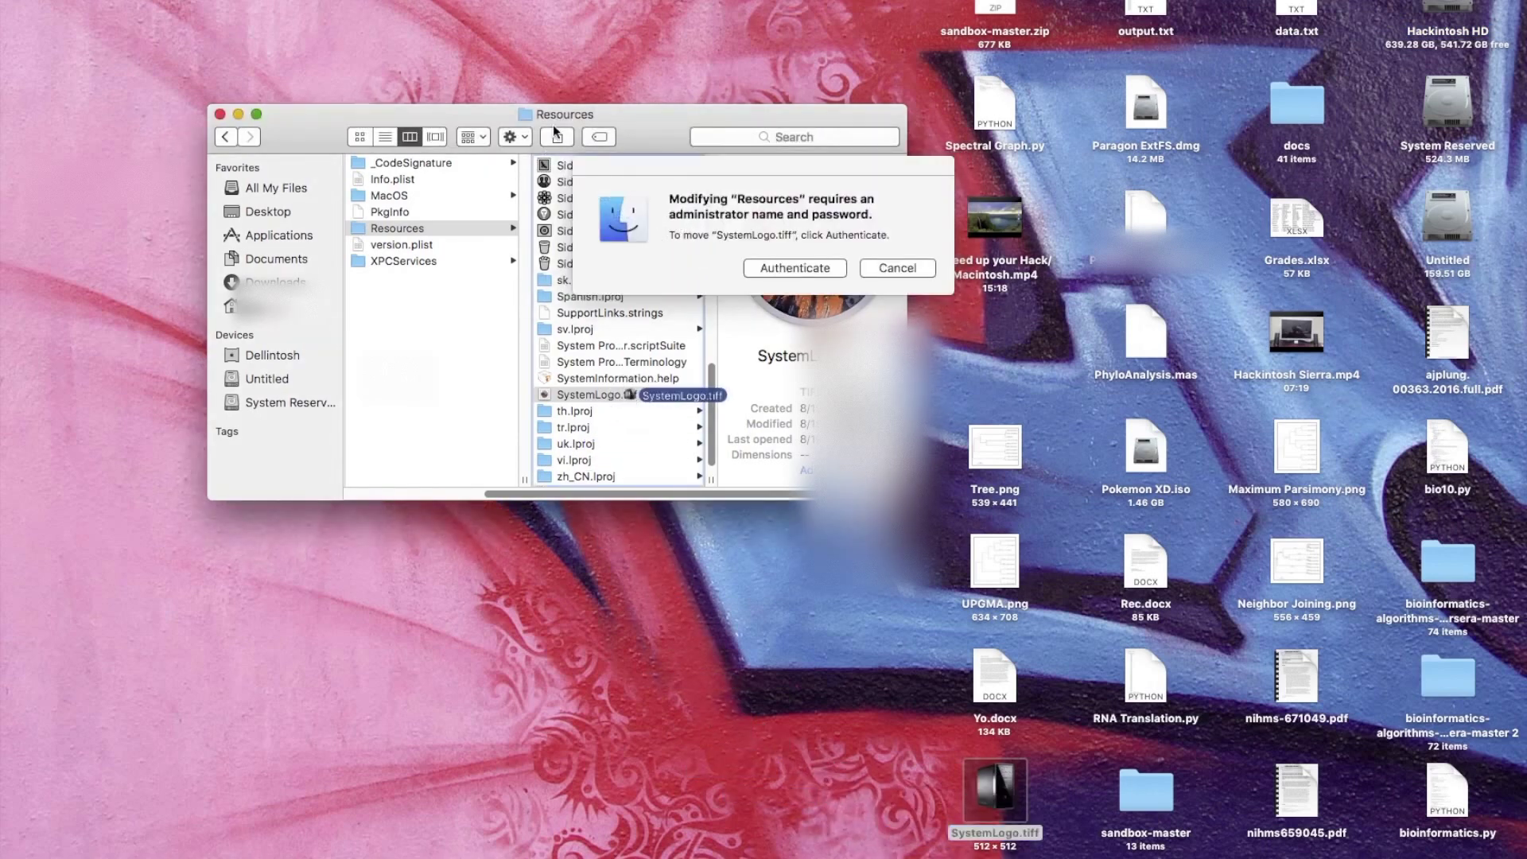
pyautogui.click(785, 273)
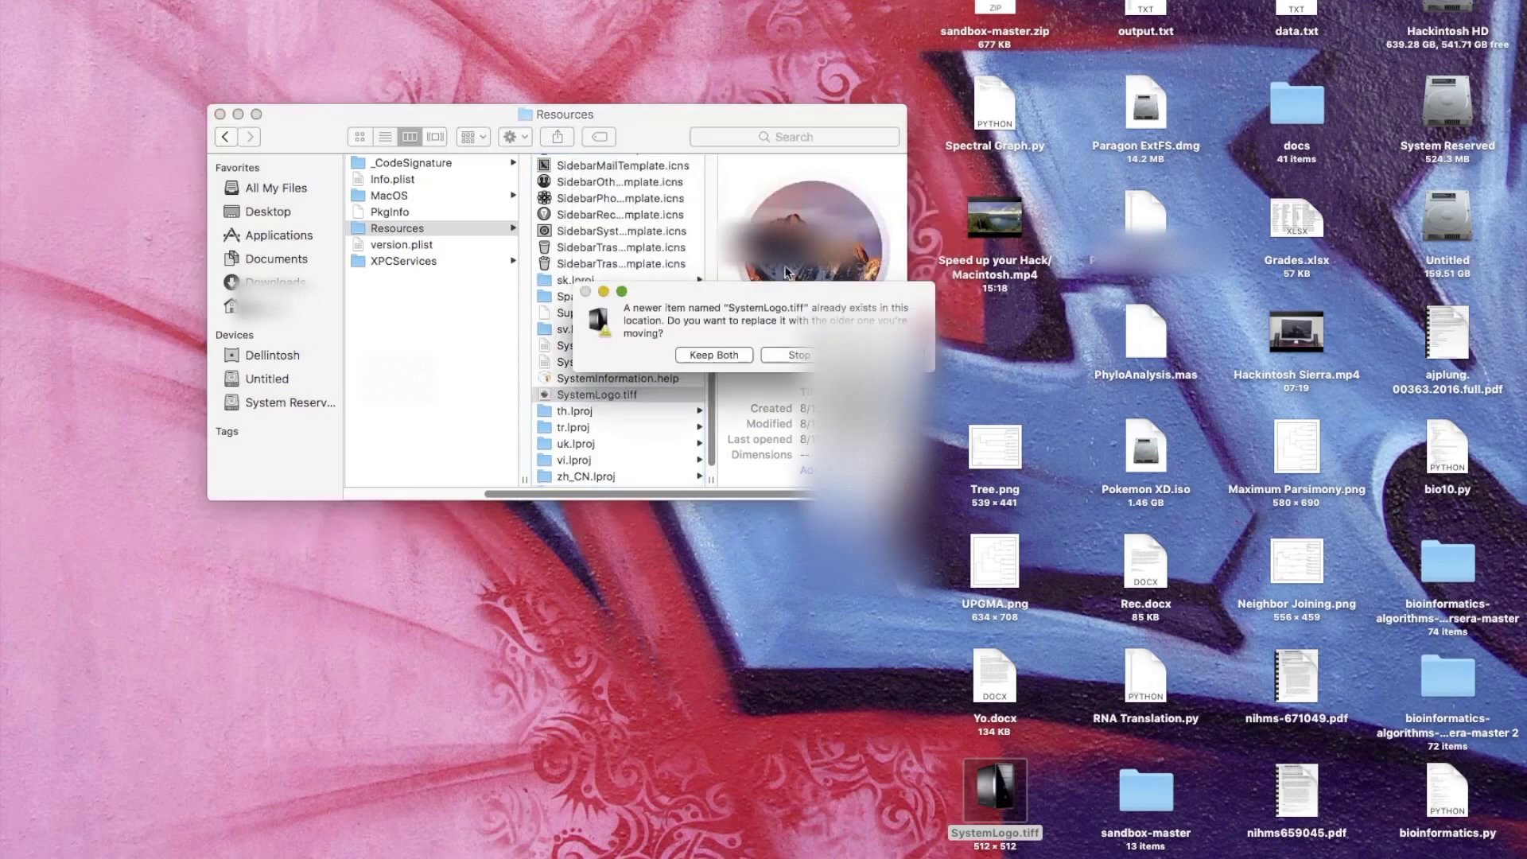
pyautogui.click(891, 355)
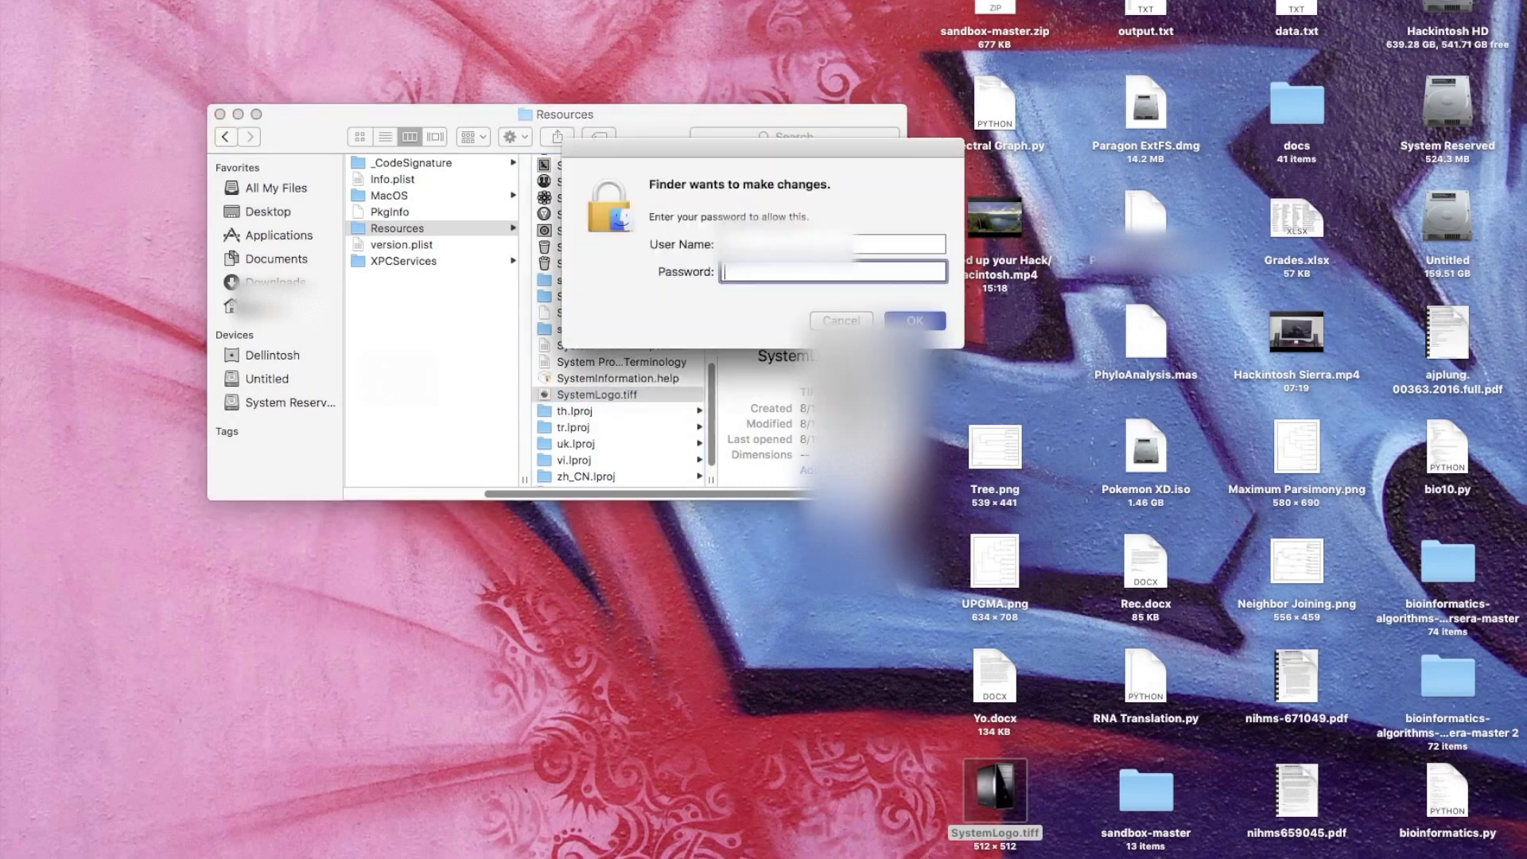
pyautogui.write('****')
pyautogui.press('Return')
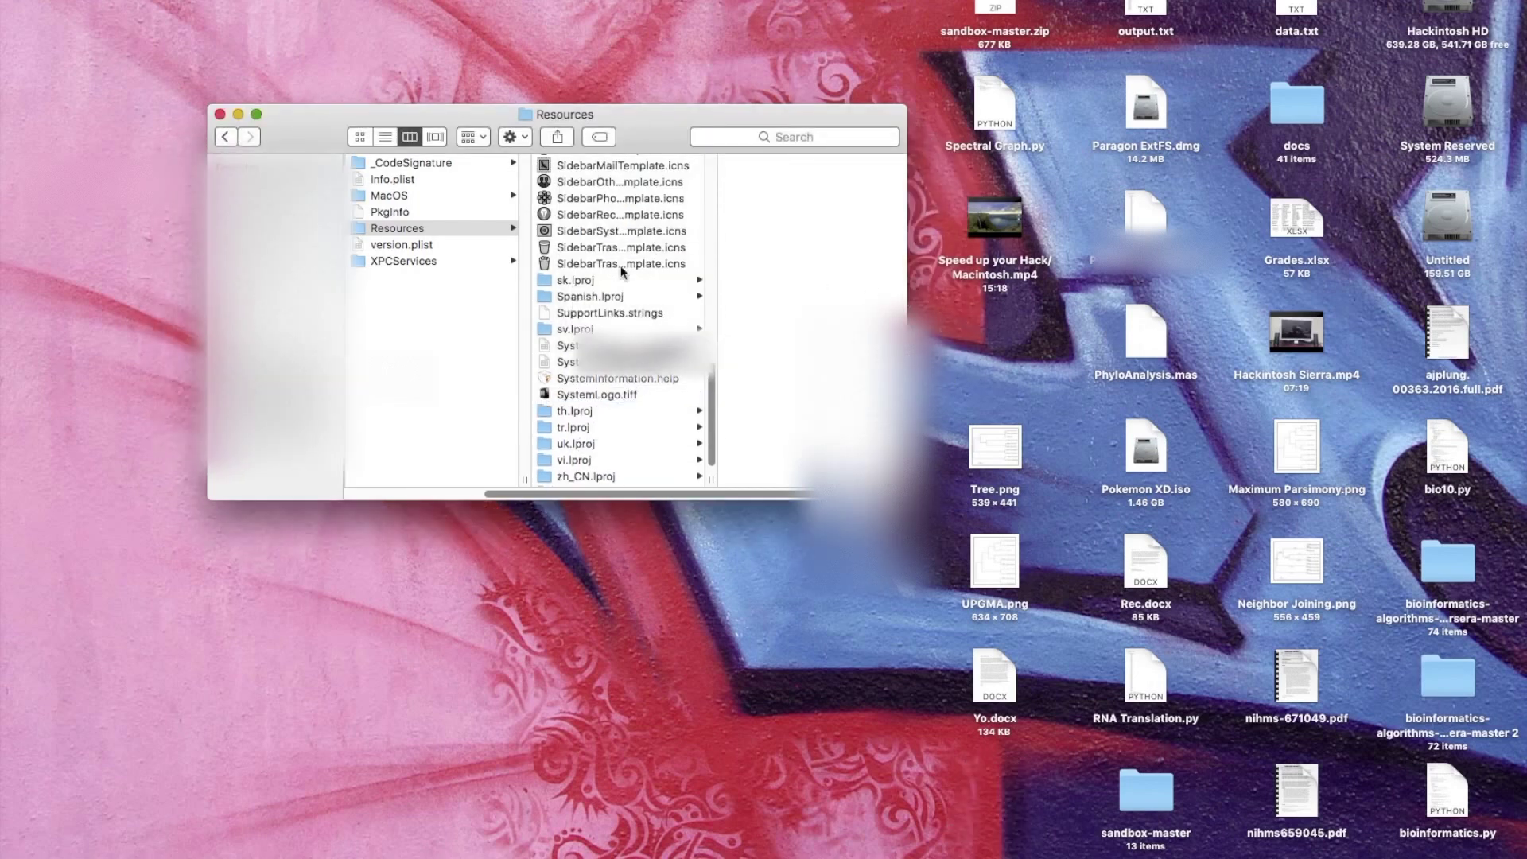
pyautogui.moveTo(623, 132); pyautogui.dragTo(799, 337)
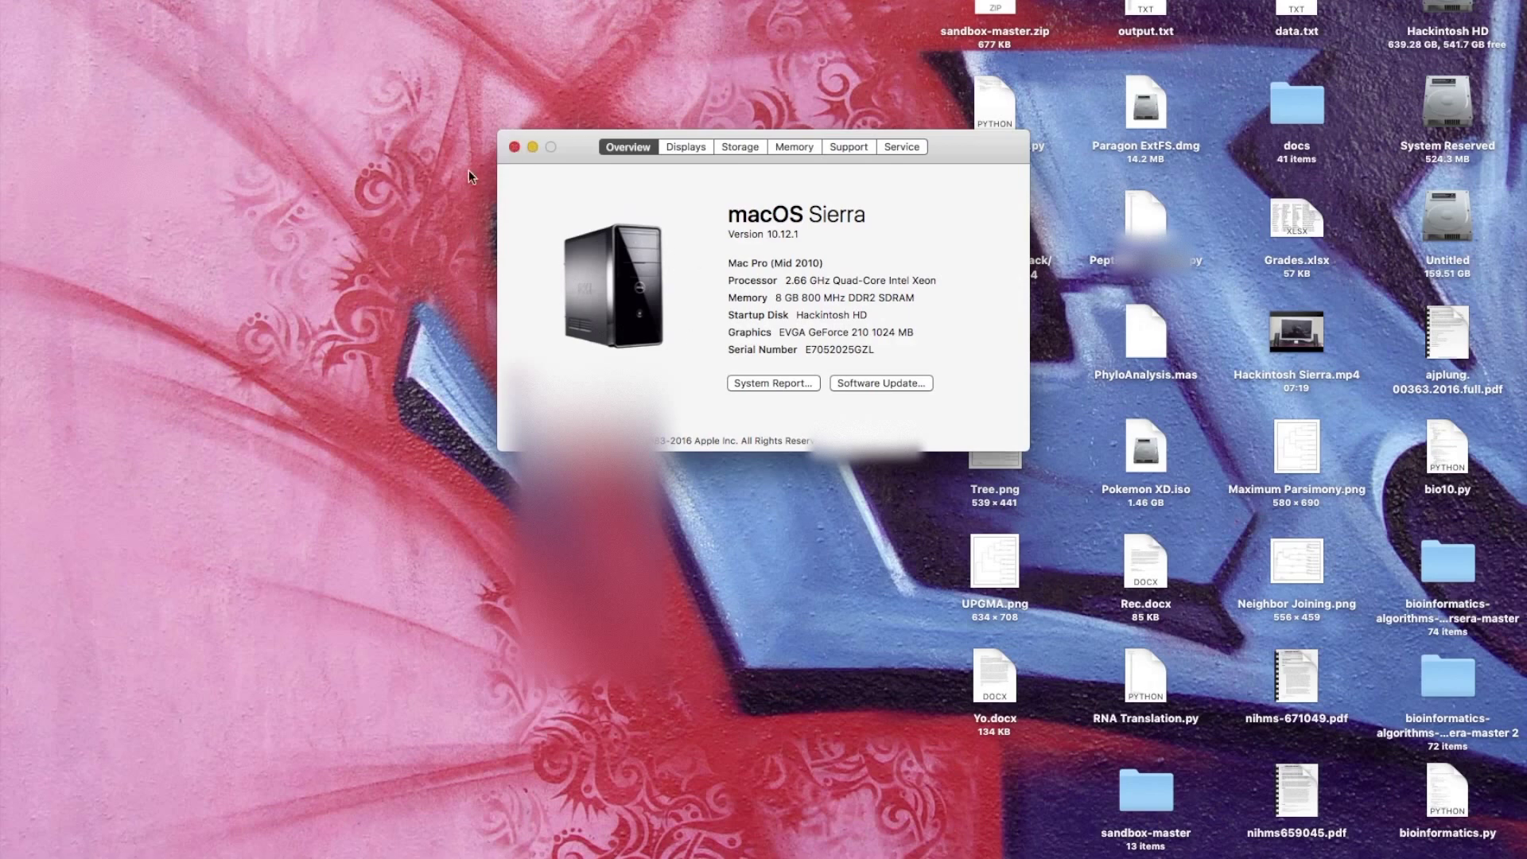
# - Close About This Mac after confirming it shows the Dell tower image
pyautogui.click(514, 147)
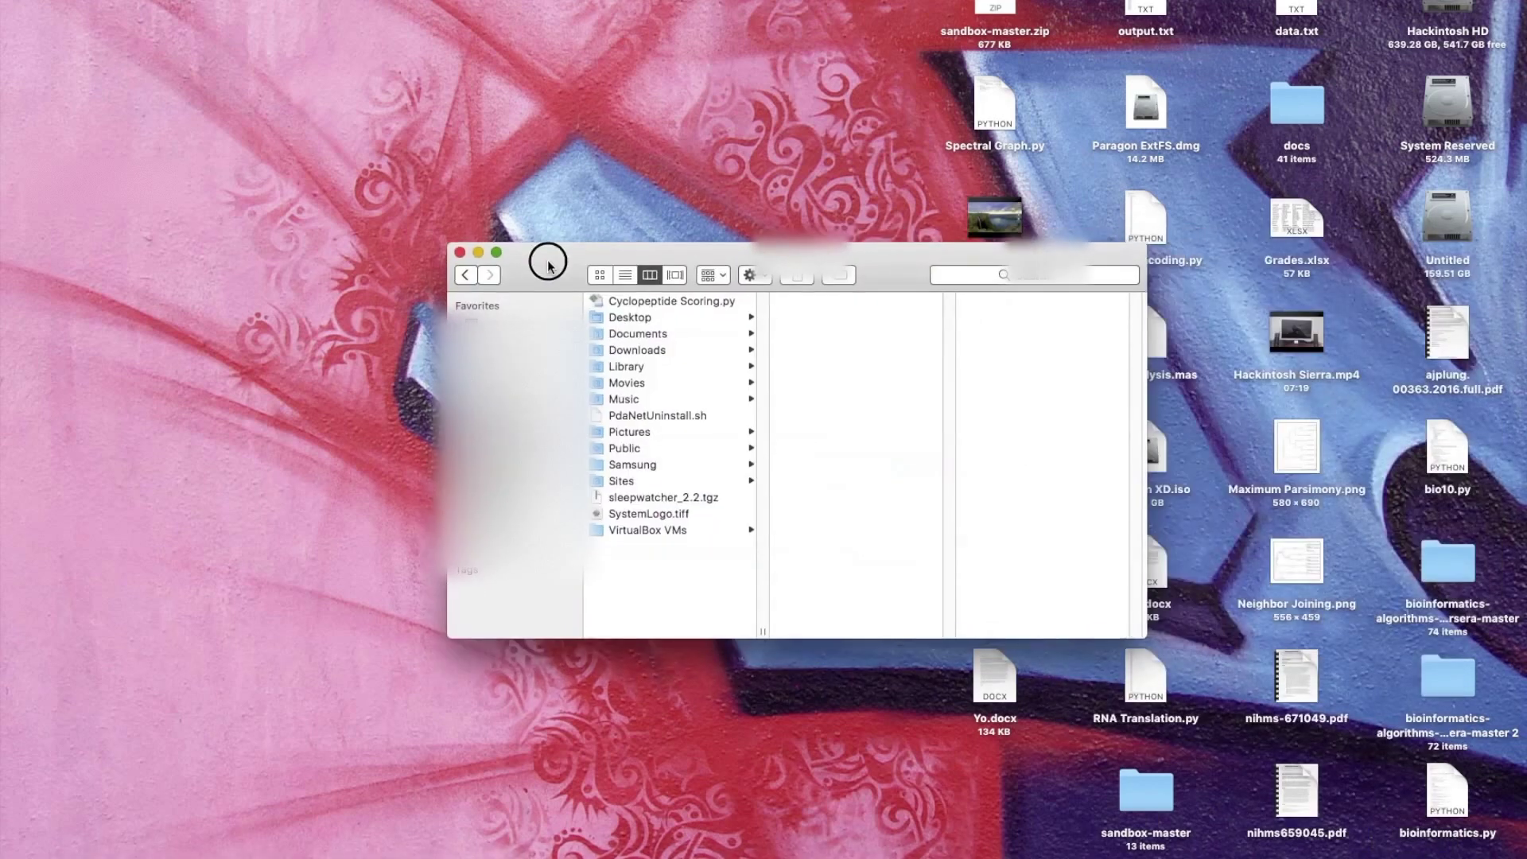
# - Navigate from the home folder into Library > Preferences
pyautogui.click(654, 366)
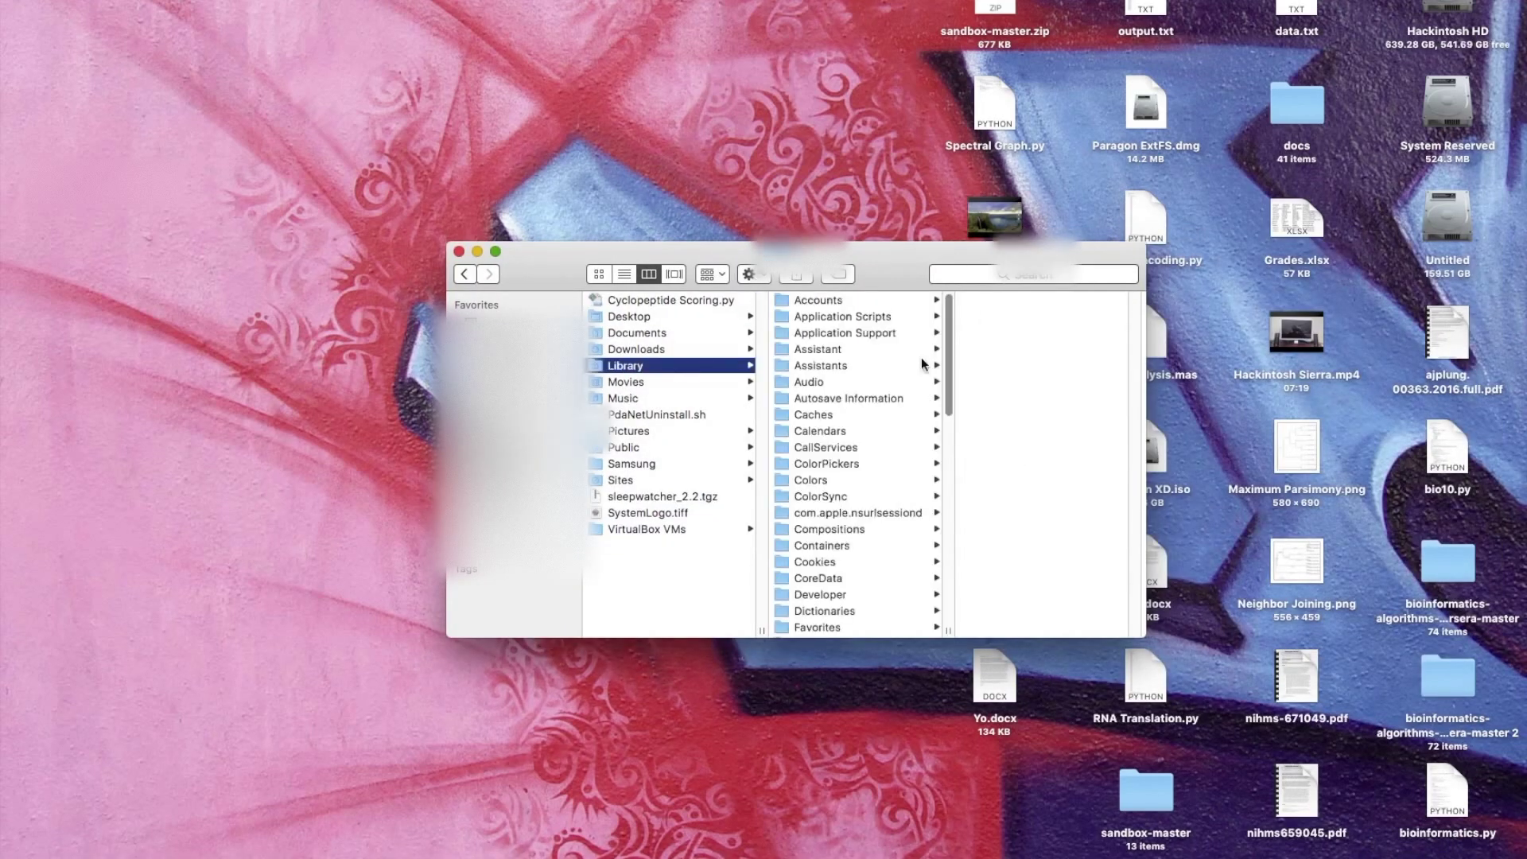
pyautogui.scroll(-10, 844, 545)
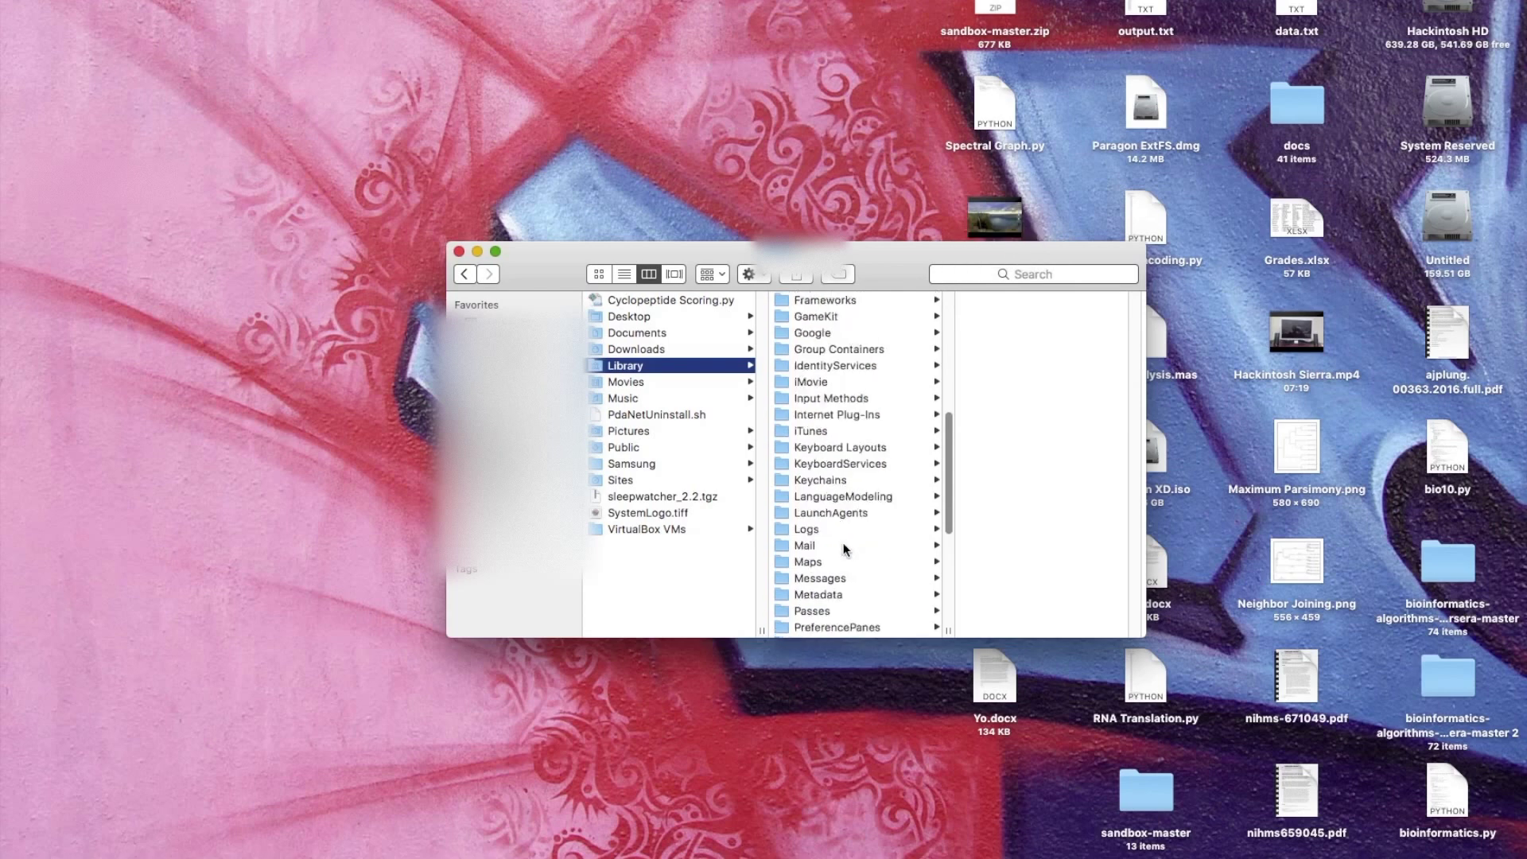
pyautogui.click(851, 451)
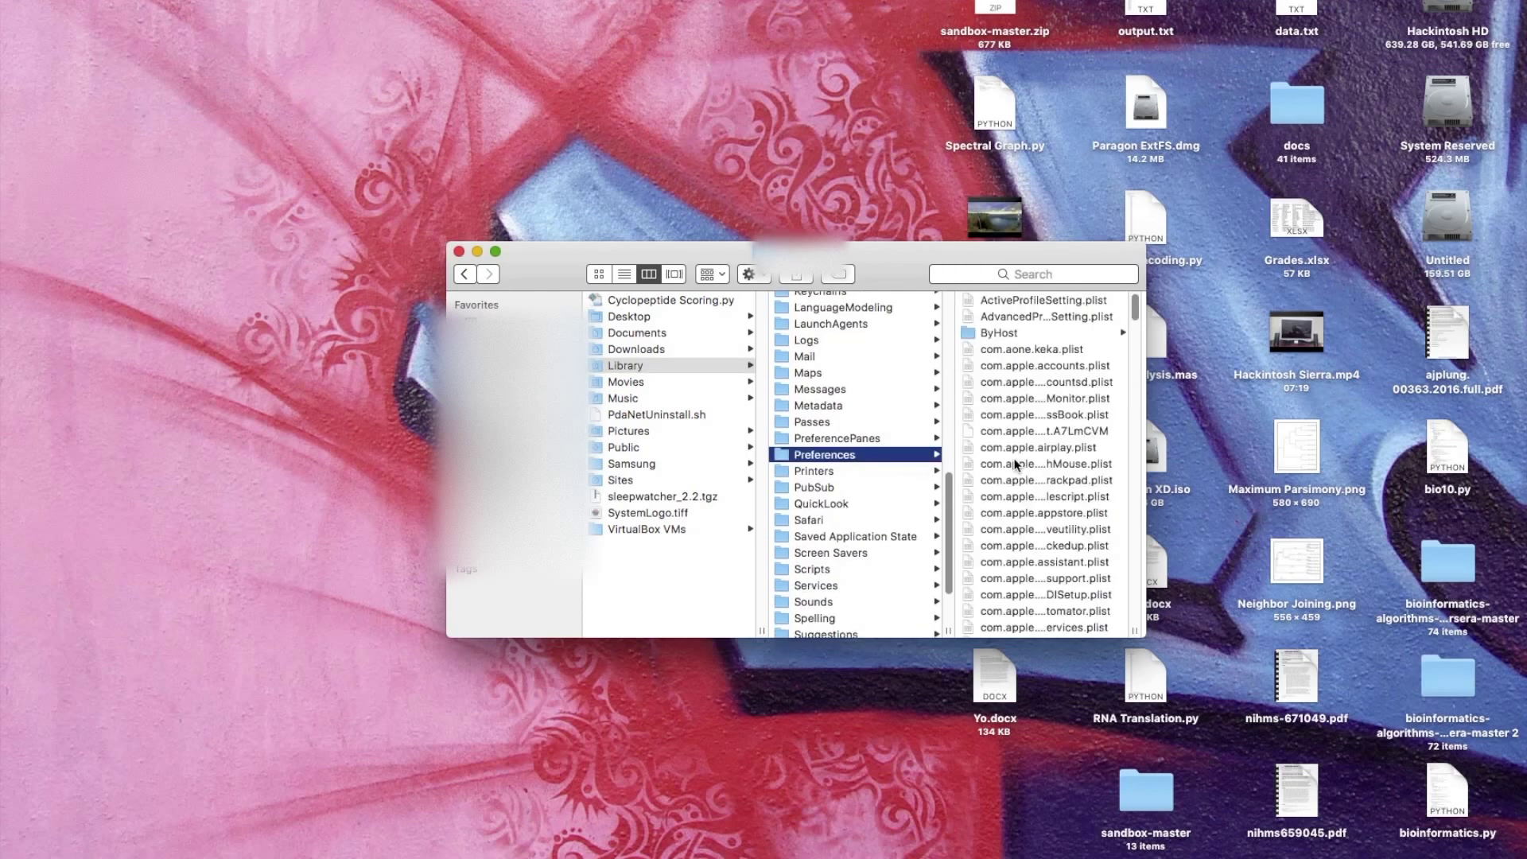
pyautogui.scroll(-10, 1017, 467)
pyautogui.scroll(-10, 1010, 476)
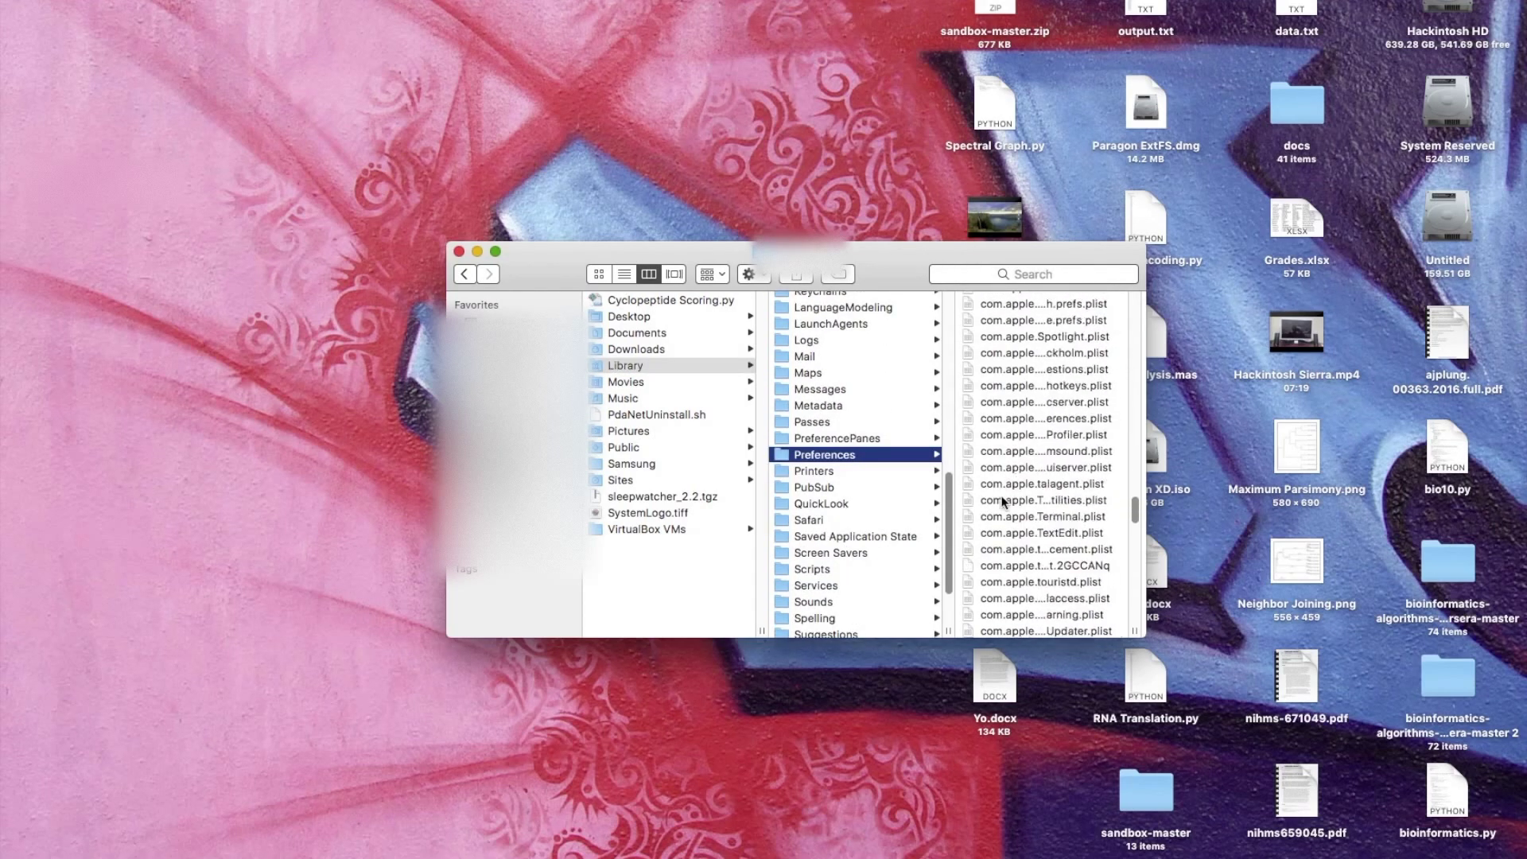
pyautogui.scroll(-15, 1002, 482)
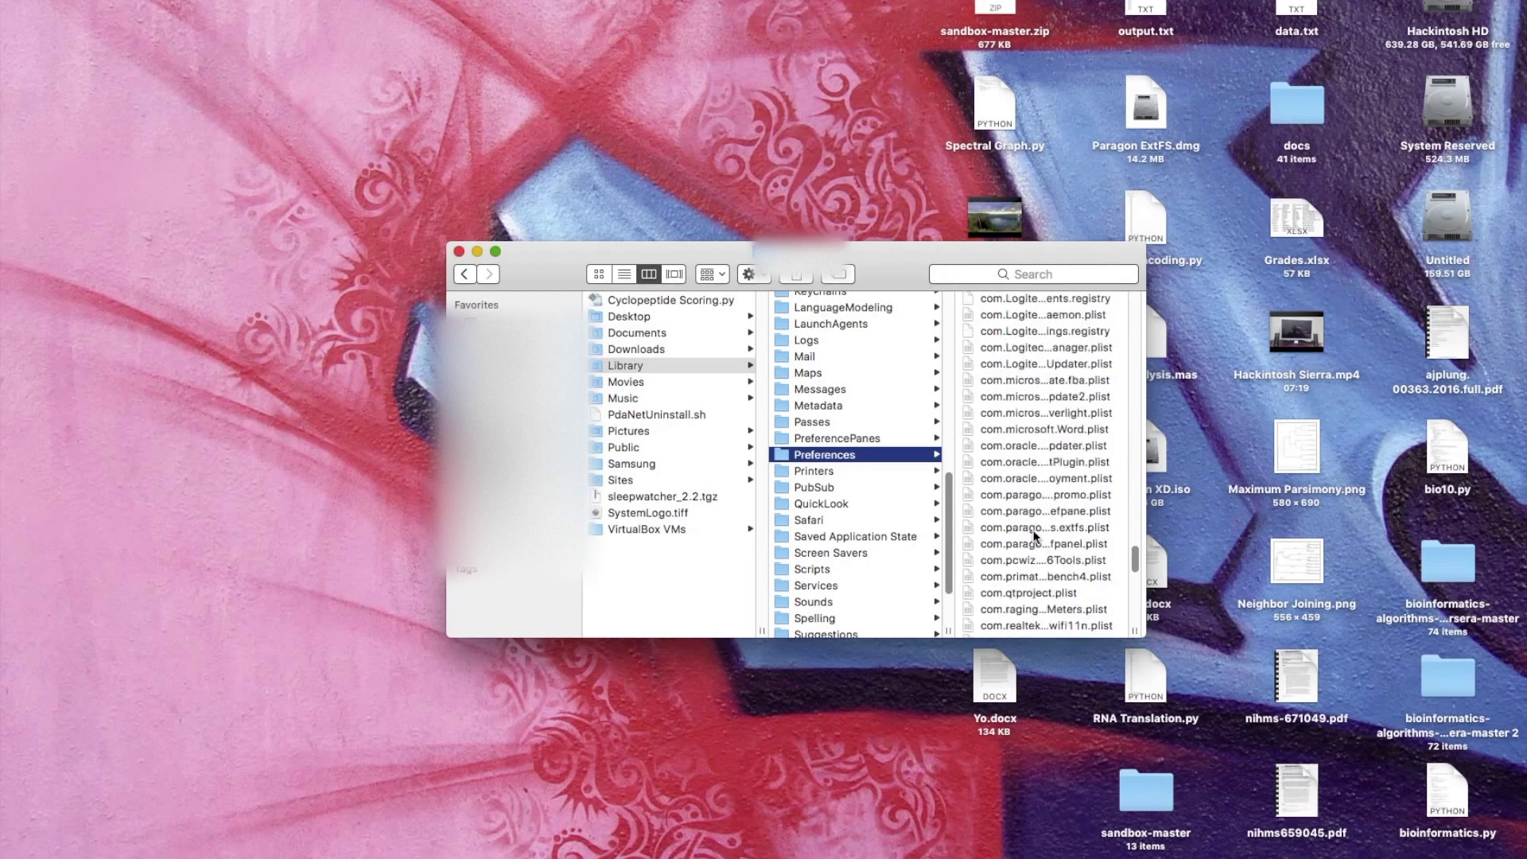
pyautogui.scroll(15, 1034, 513)
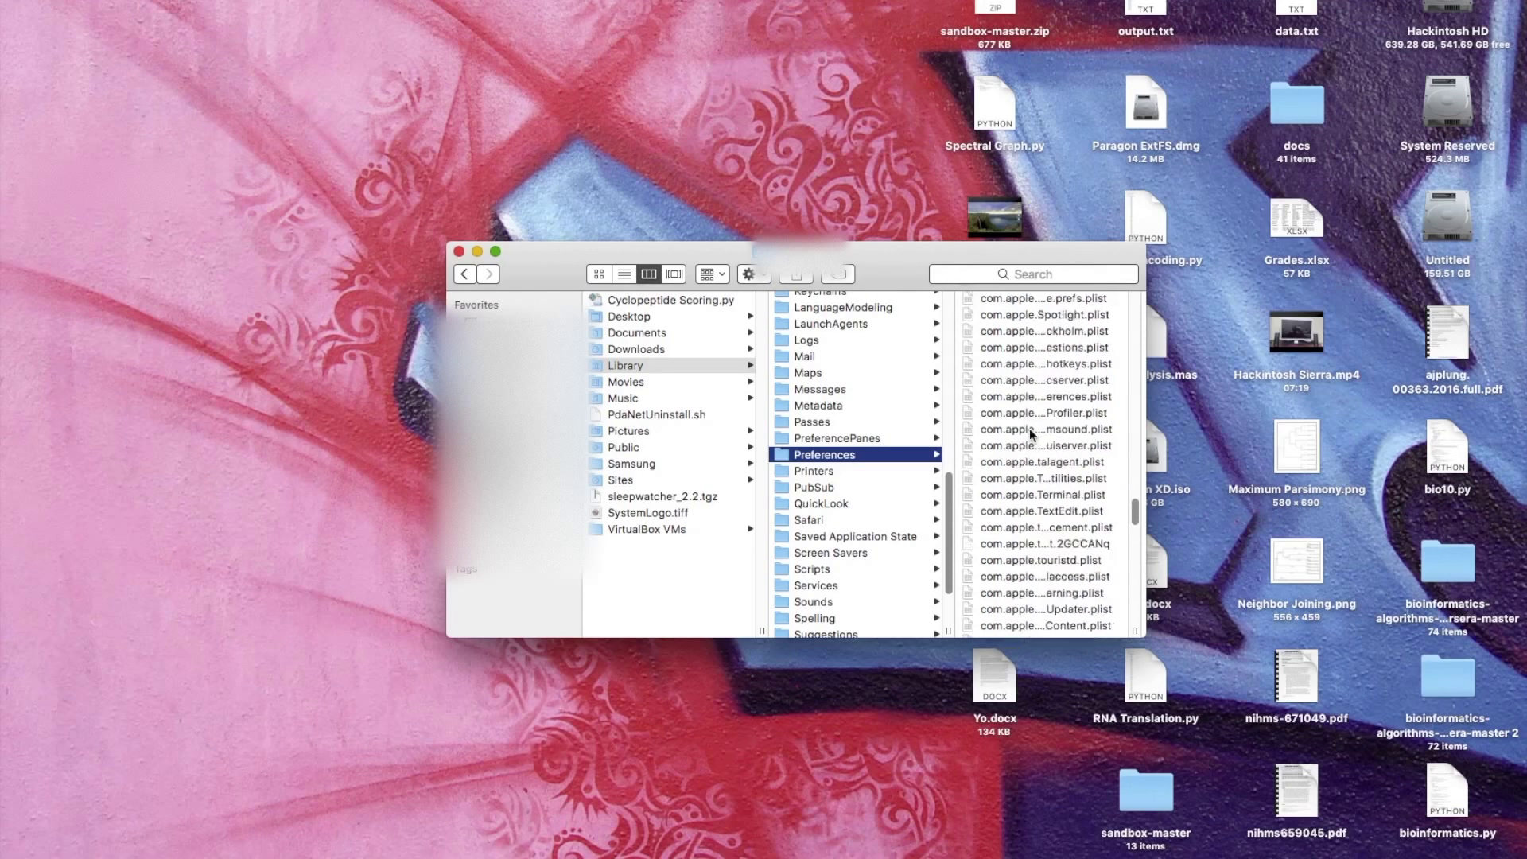
# - Open com.apple.SystemProfiler.plist with TextWrangler and close the Finder window
pyautogui.rightClick(1054, 413)
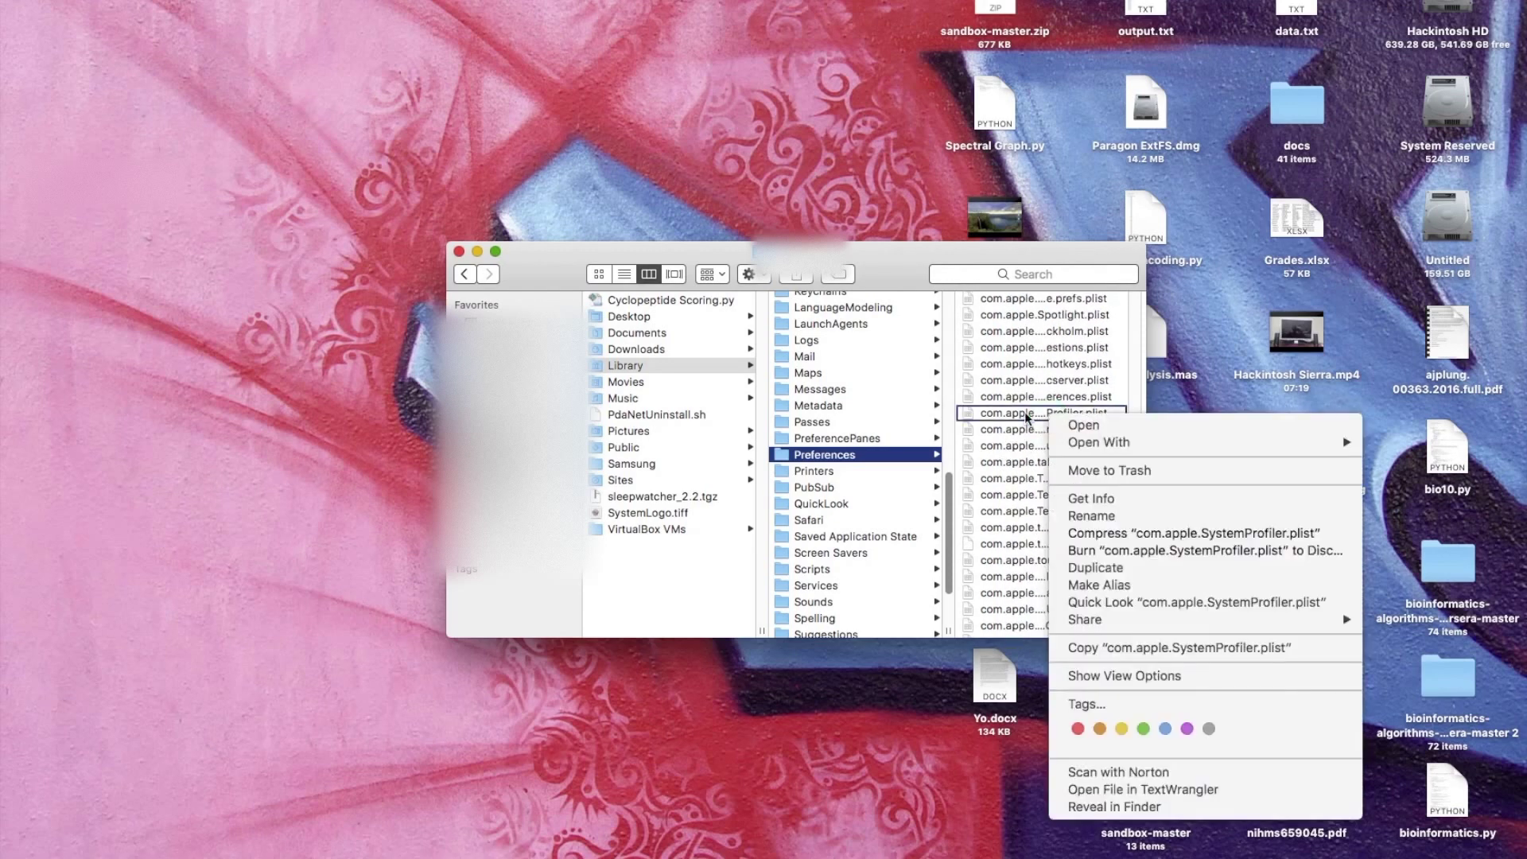
pyautogui.click(1027, 418)
pyautogui.click(991, 414)
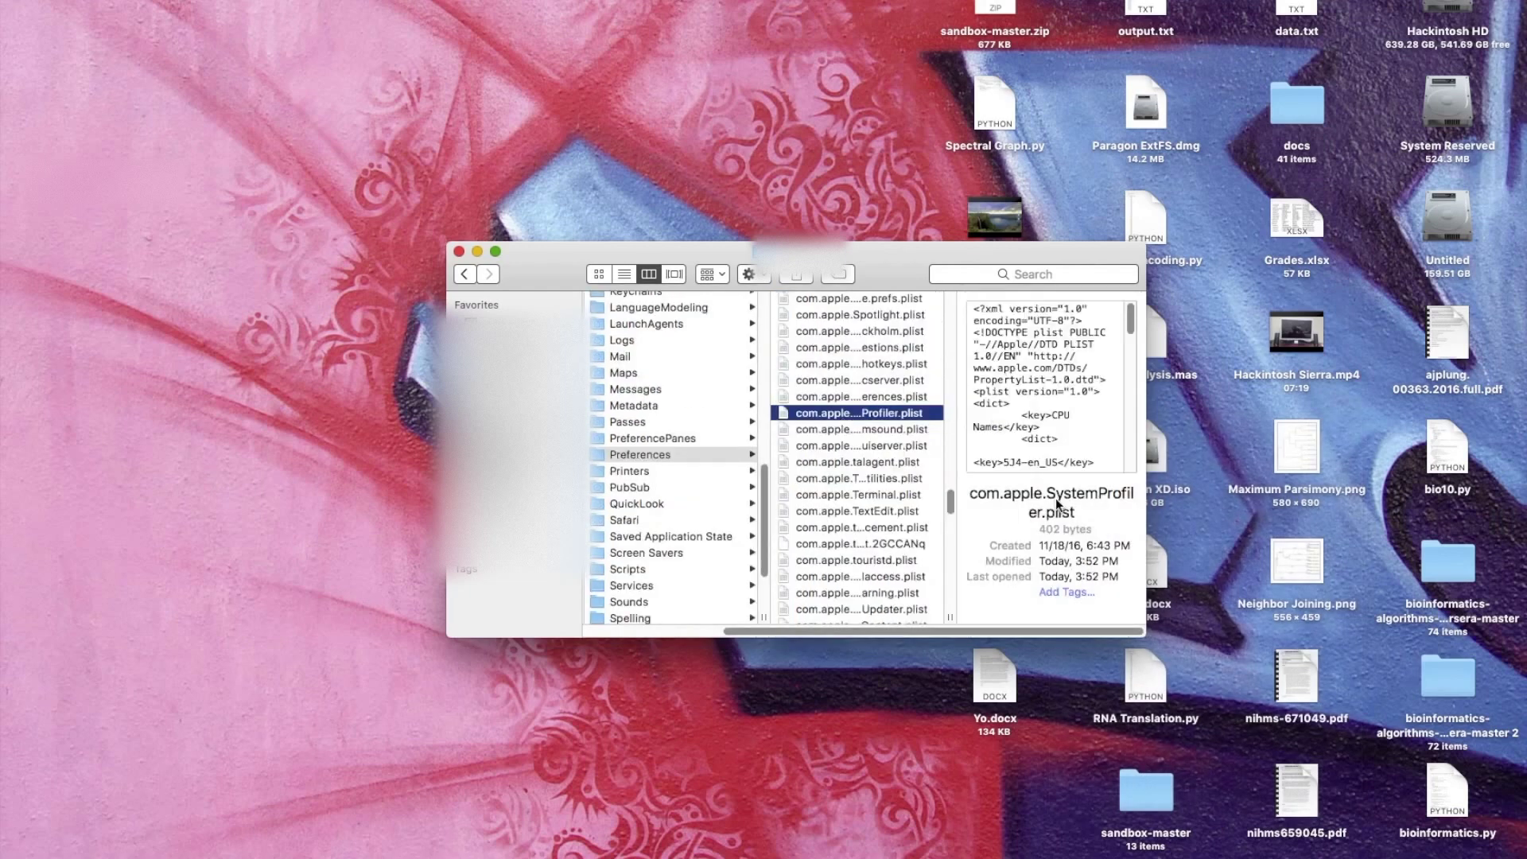
pyautogui.rightClick(875, 414)
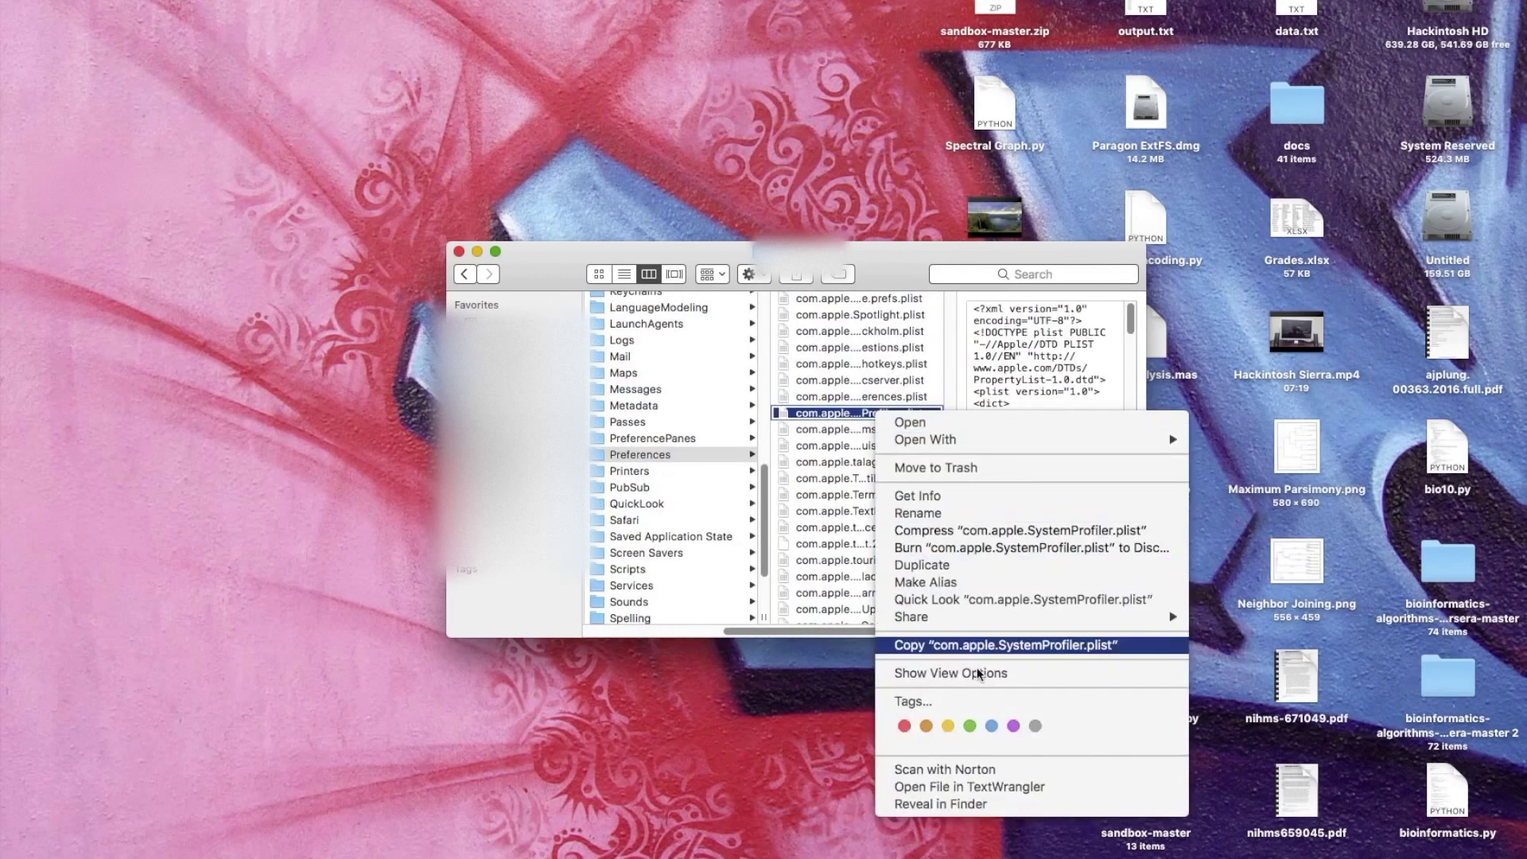
pyautogui.moveTo(1094, 442)
pyautogui.click(1304, 487)
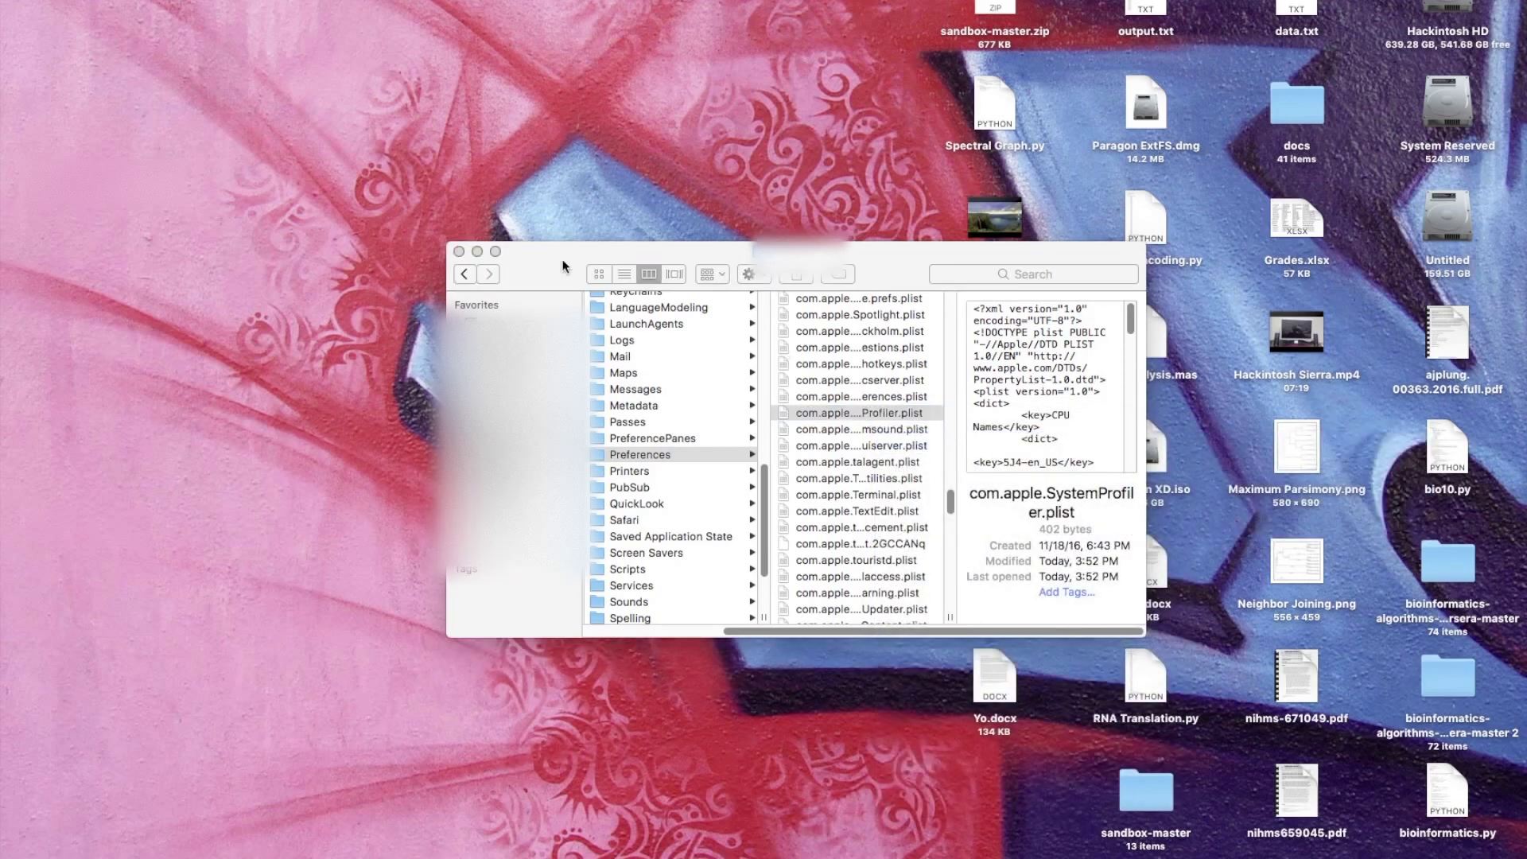
pyautogui.click(460, 253)
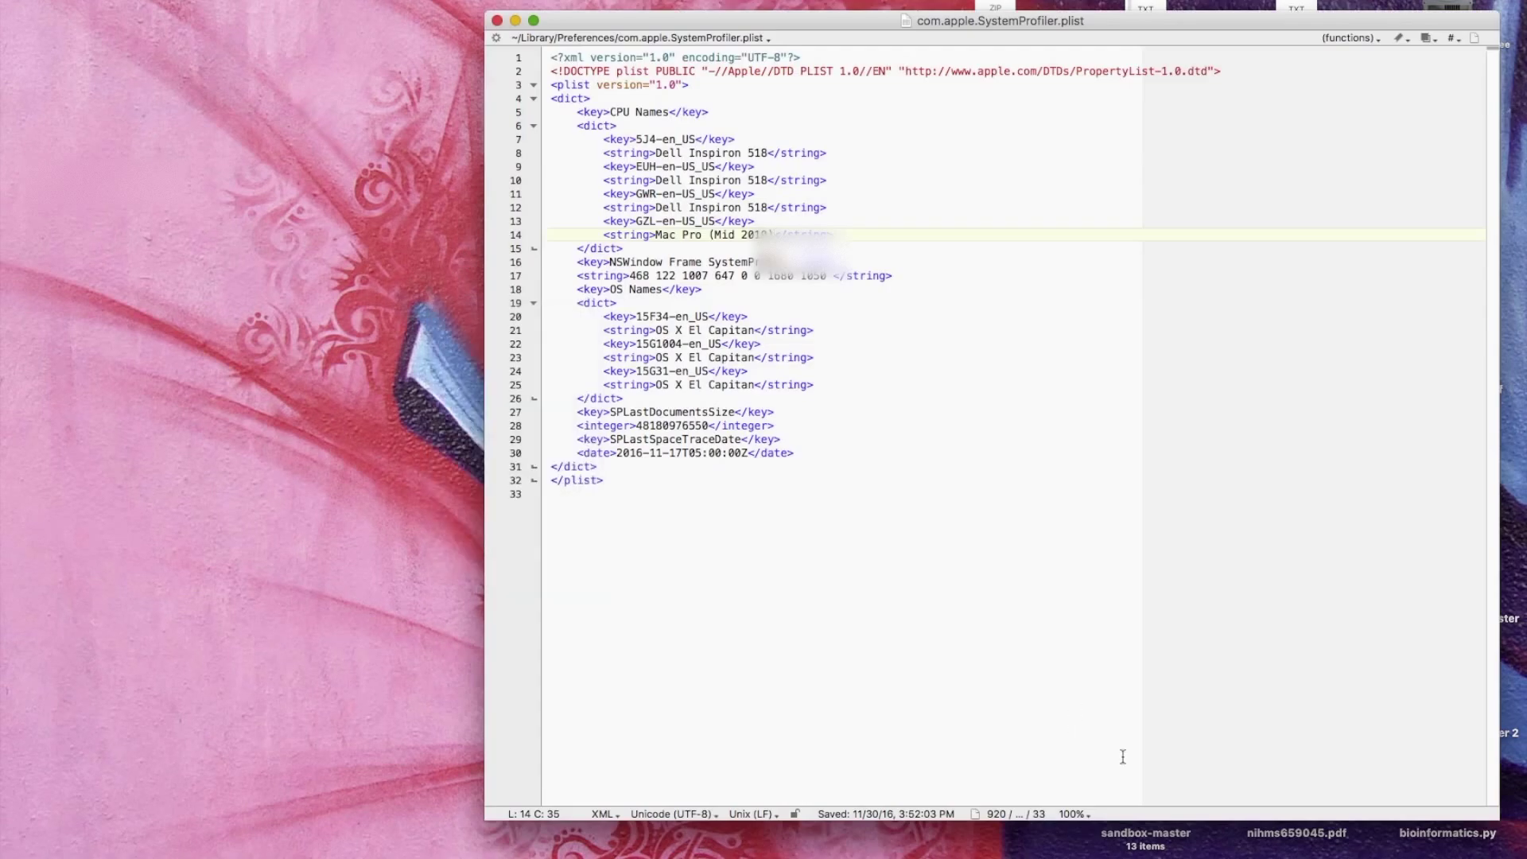
# - Move the editor left and check the Dell Inspiron 518 entries on lines 8 to 12
pyautogui.moveTo(881, 24); pyautogui.dragTo(536, 52)
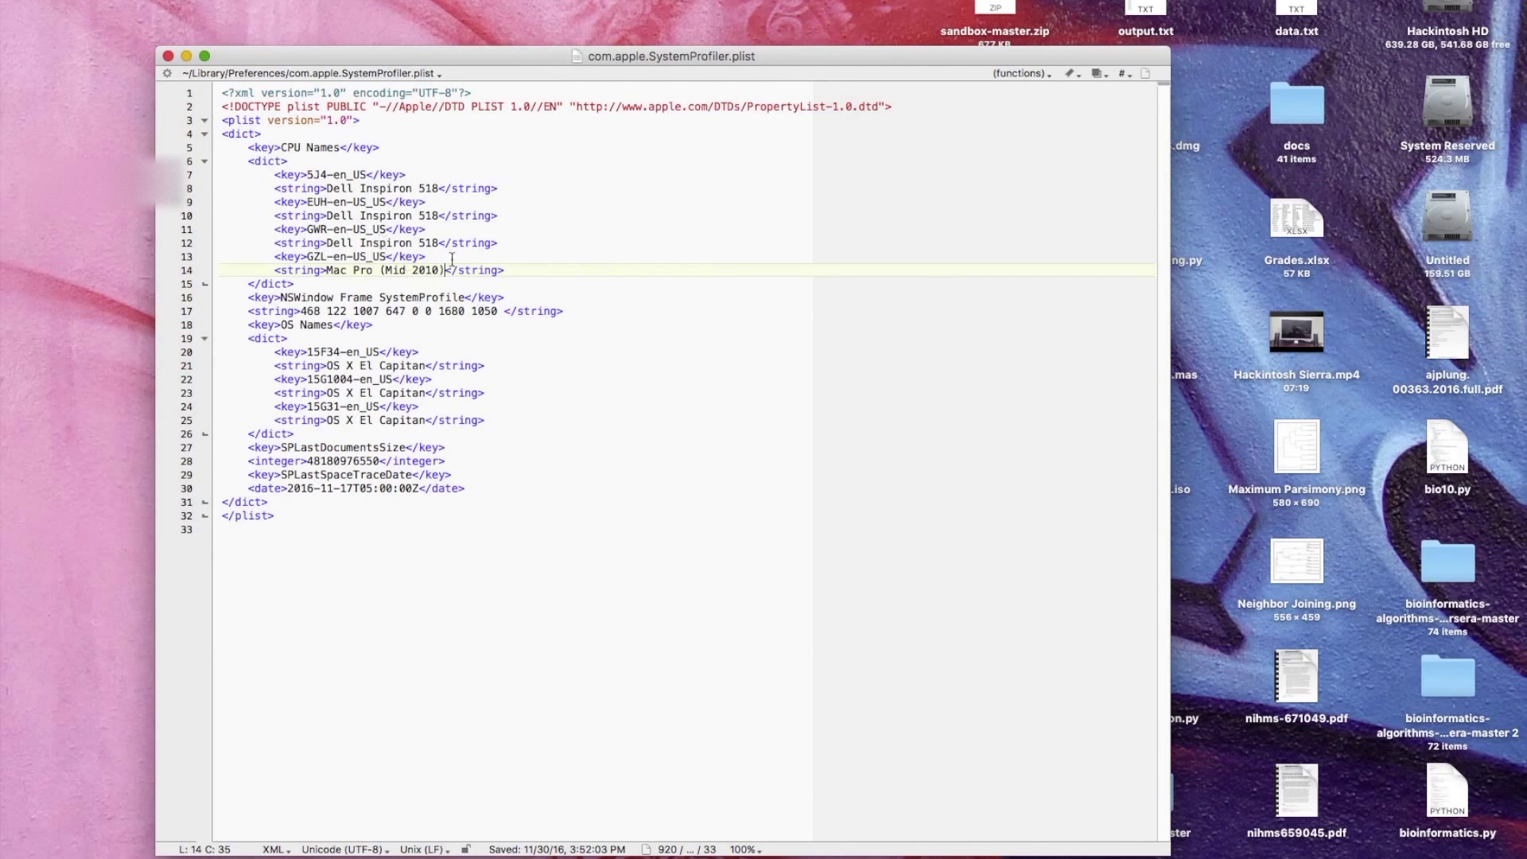
pyautogui.click(481, 242)
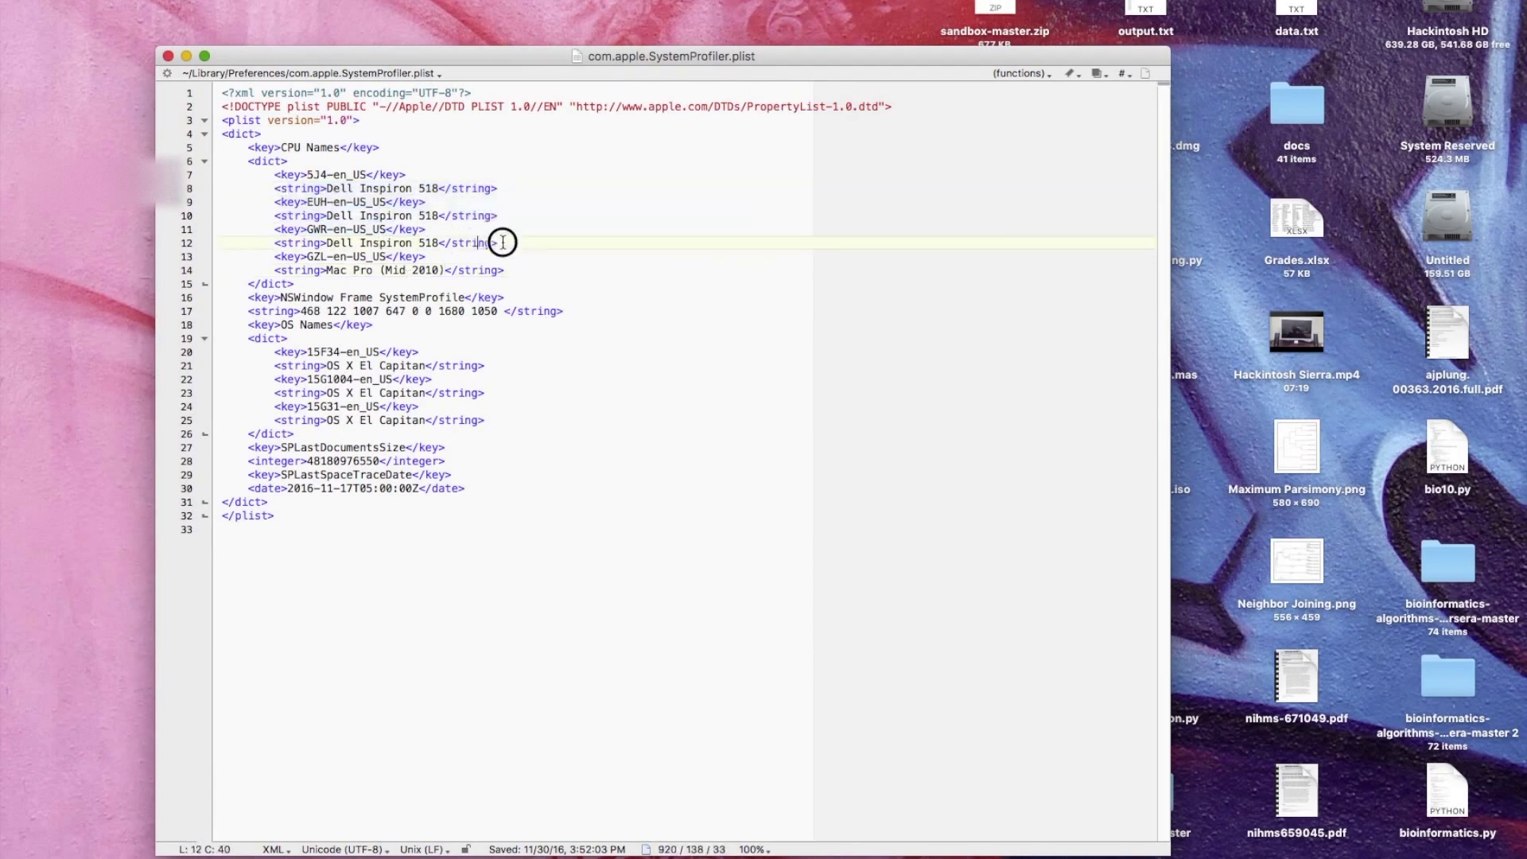
pyautogui.tripleClick(503, 243)
pyautogui.click(518, 245)
pyautogui.moveTo(518, 245); pyautogui.dragTo(265, 188)
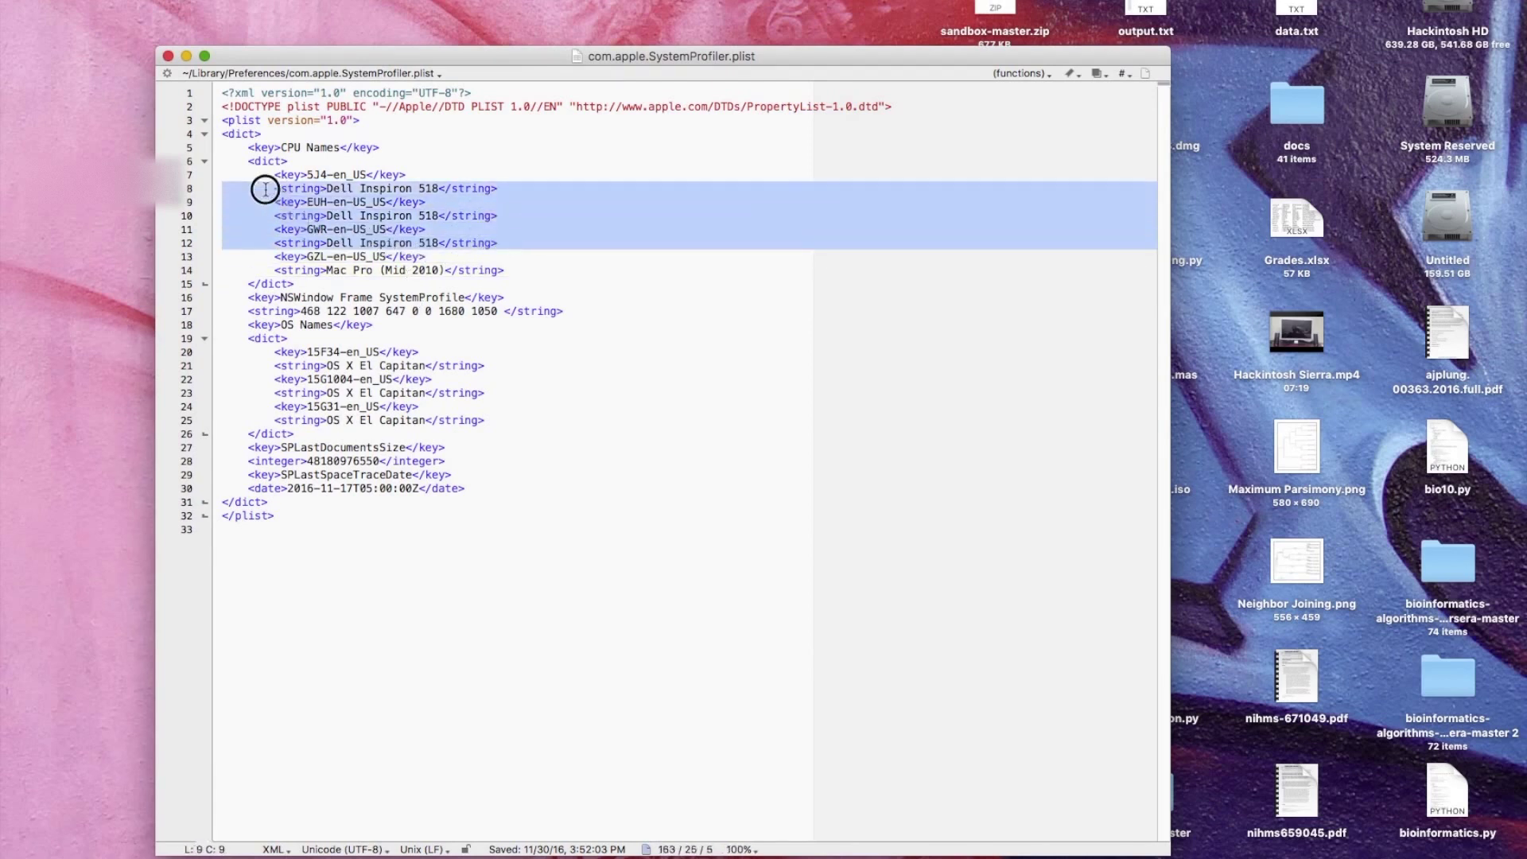
pyautogui.click(422, 284)
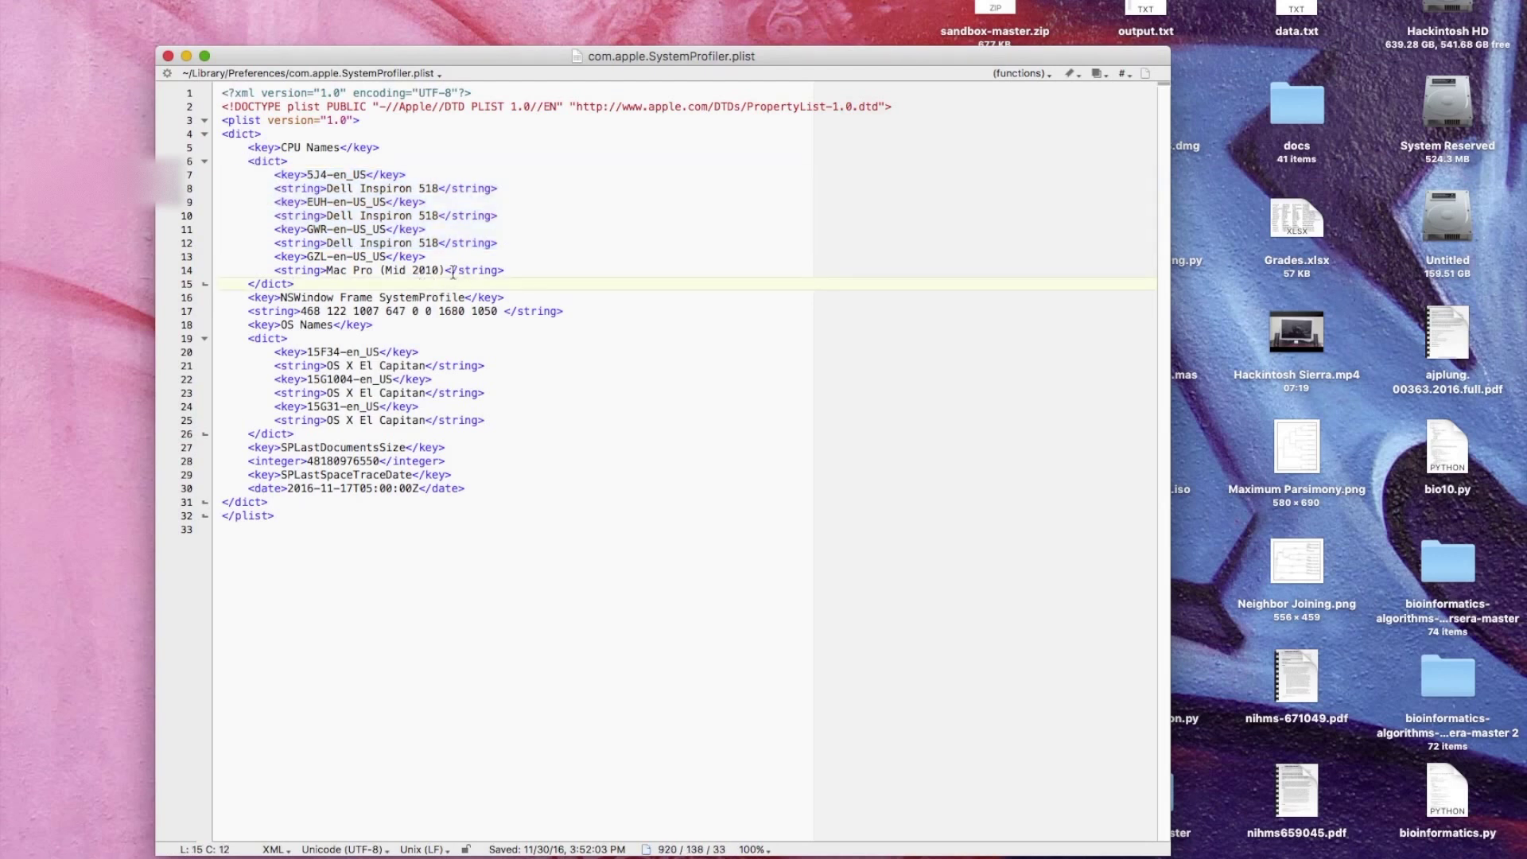
# - Replace line 14's Mac Pro (Mid 2010) with 'Dell Insipron 518', then save and close the plist
pyautogui.click(449, 271)
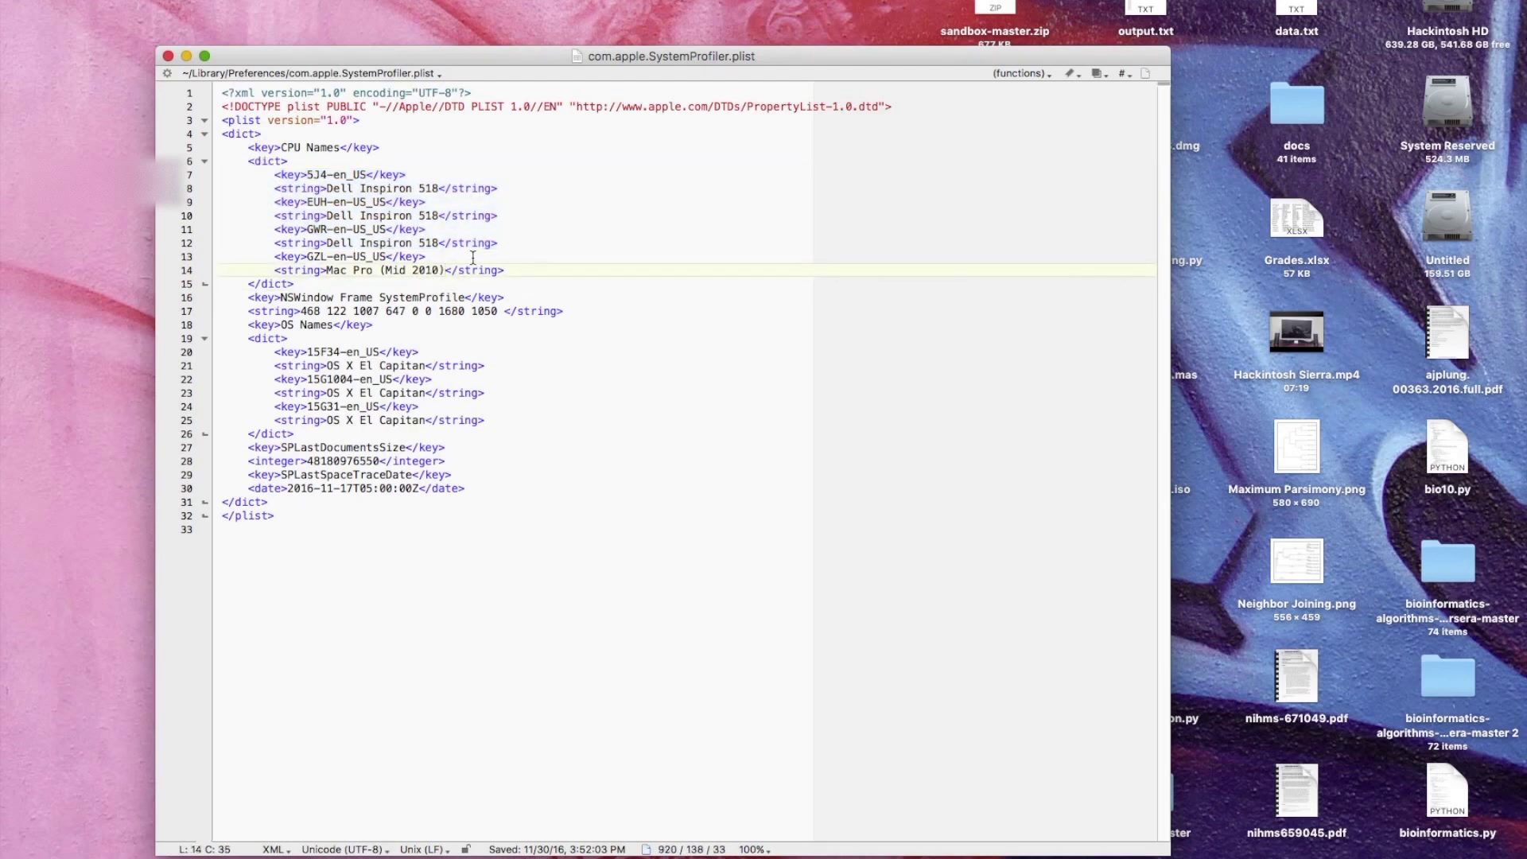
pyautogui.press('BackSpace')
pyautogui.press('BackSpace')
pyautogui.press('BackSpace')
pyautogui.press('BackSpace')
pyautogui.press('BackSpace')
pyautogui.press('BackSpace')
pyautogui.press('BackSpace')
pyautogui.press('BackSpace')
pyautogui.press('BackSpace')
pyautogui.press('BackSpace')
pyautogui.press('BackSpace')
pyautogui.press('BackSpace')
pyautogui.press('BackSpace')
pyautogui.press('BackSpace')
pyautogui.press('BackSpace')
pyautogui.press('BackSpace')
pyautogui.press('BackSpace')
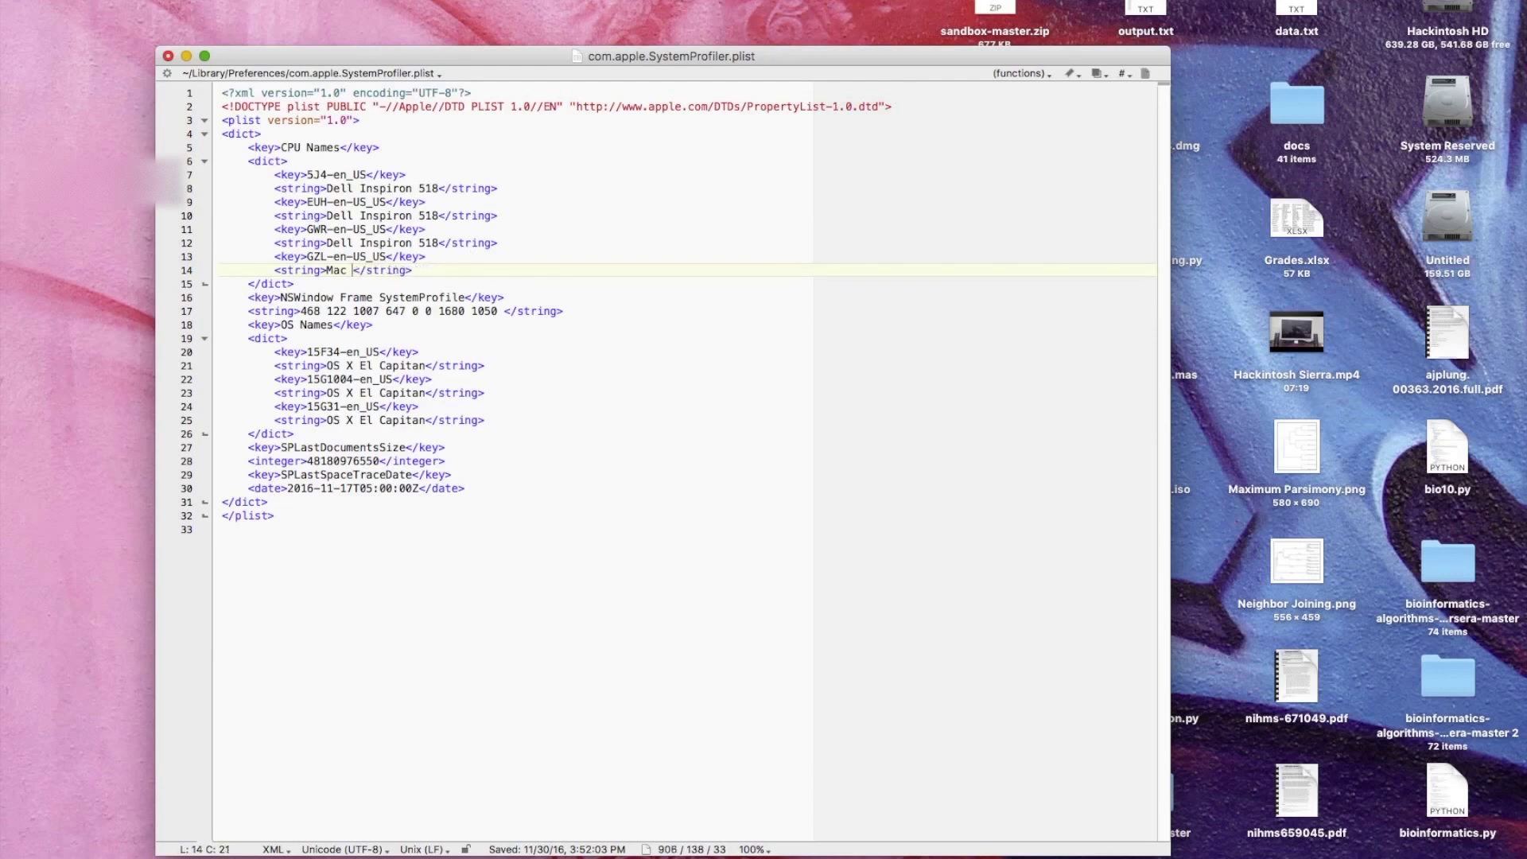
pyautogui.press('BackSpace')
pyautogui.write('Dell ')
pyautogui.write('Insip')
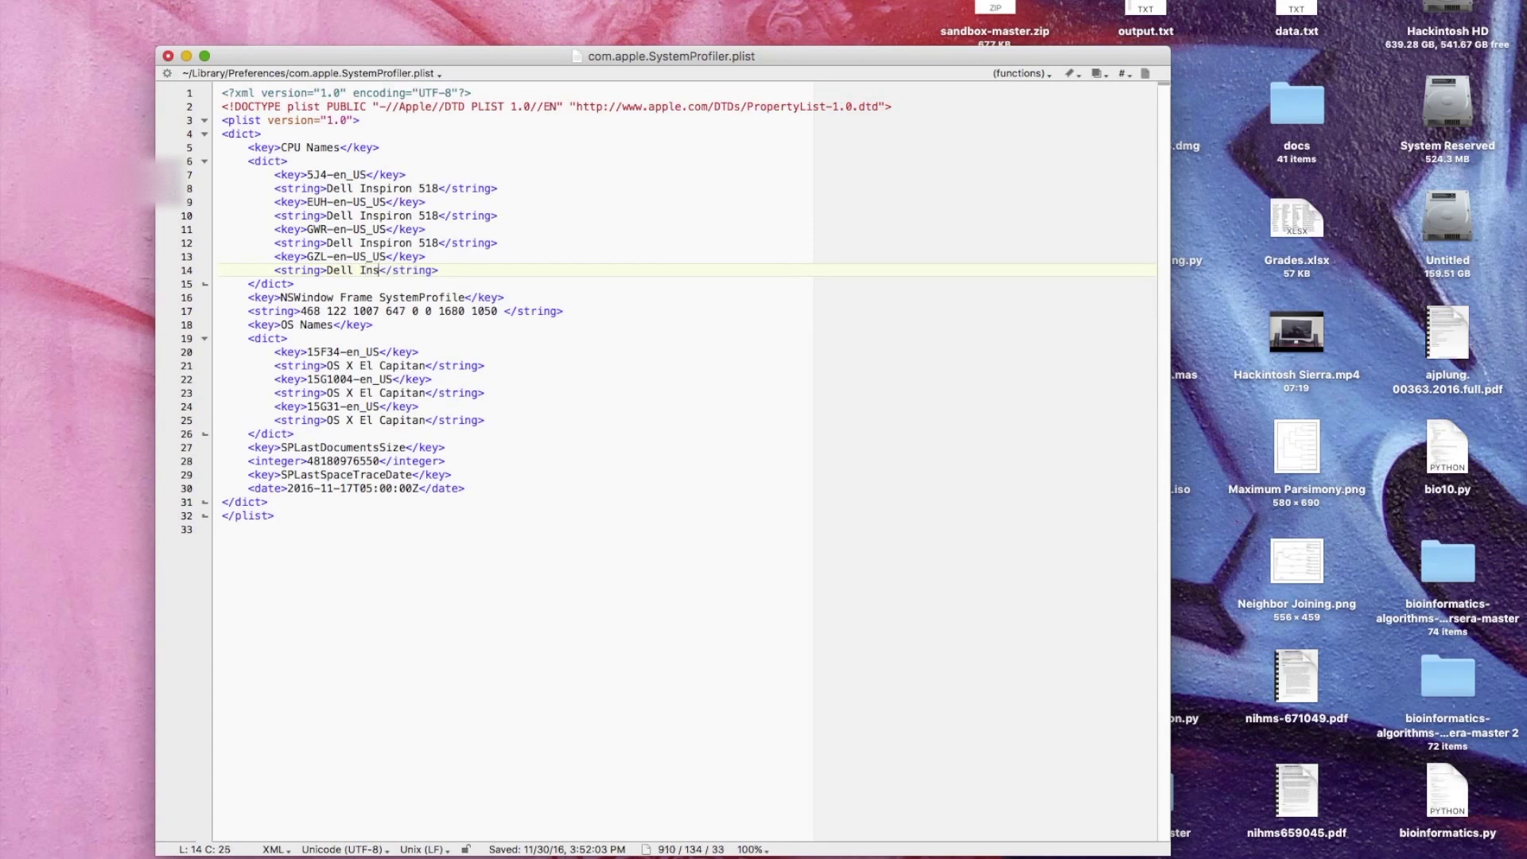
pyautogui.write('ron 518')
pyautogui.click(588, 416)
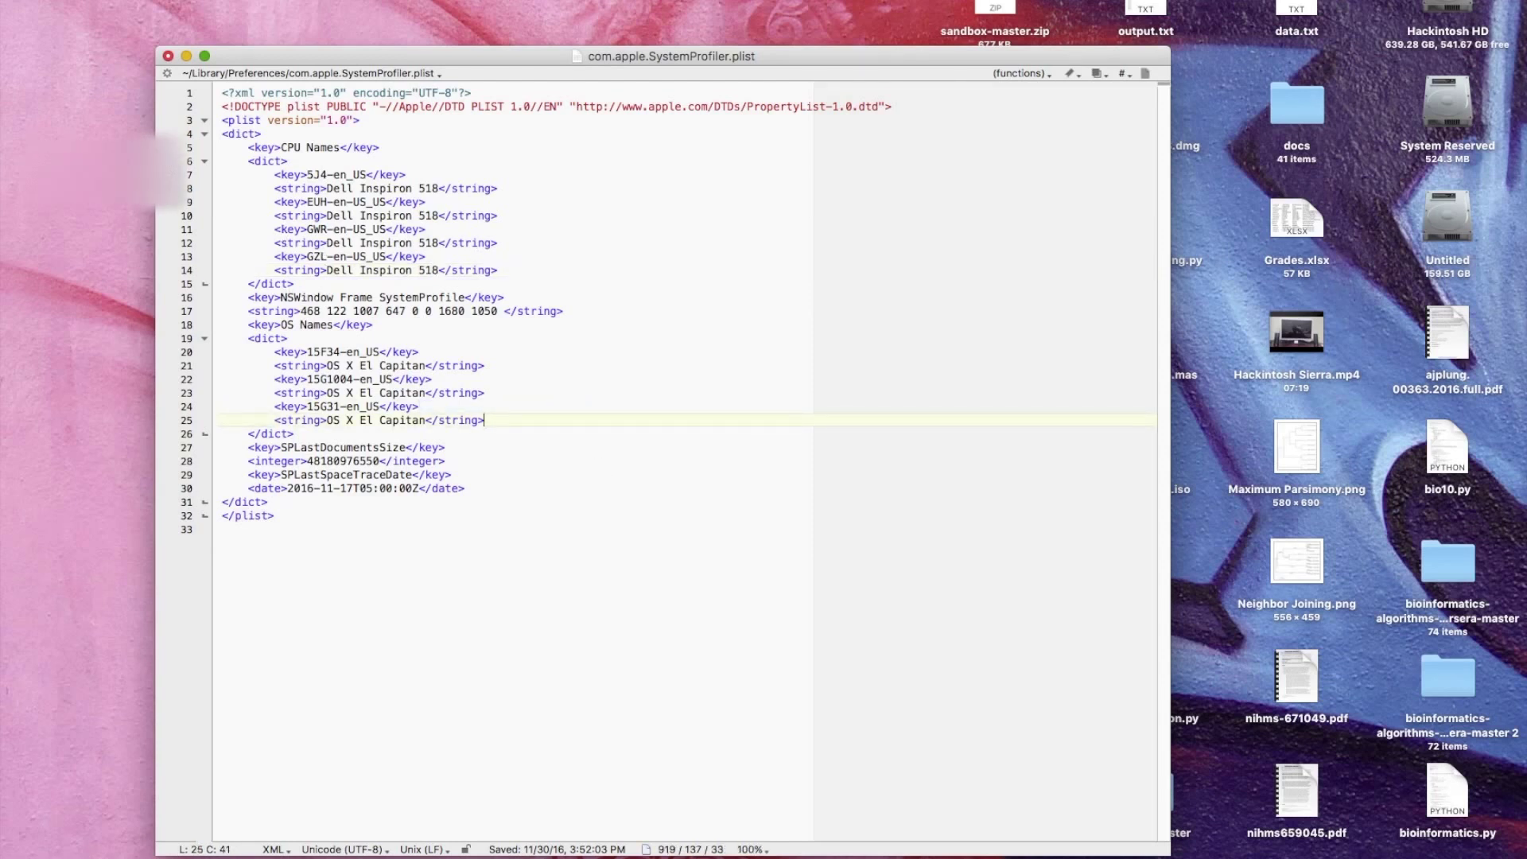
pyautogui.click(164, 0)
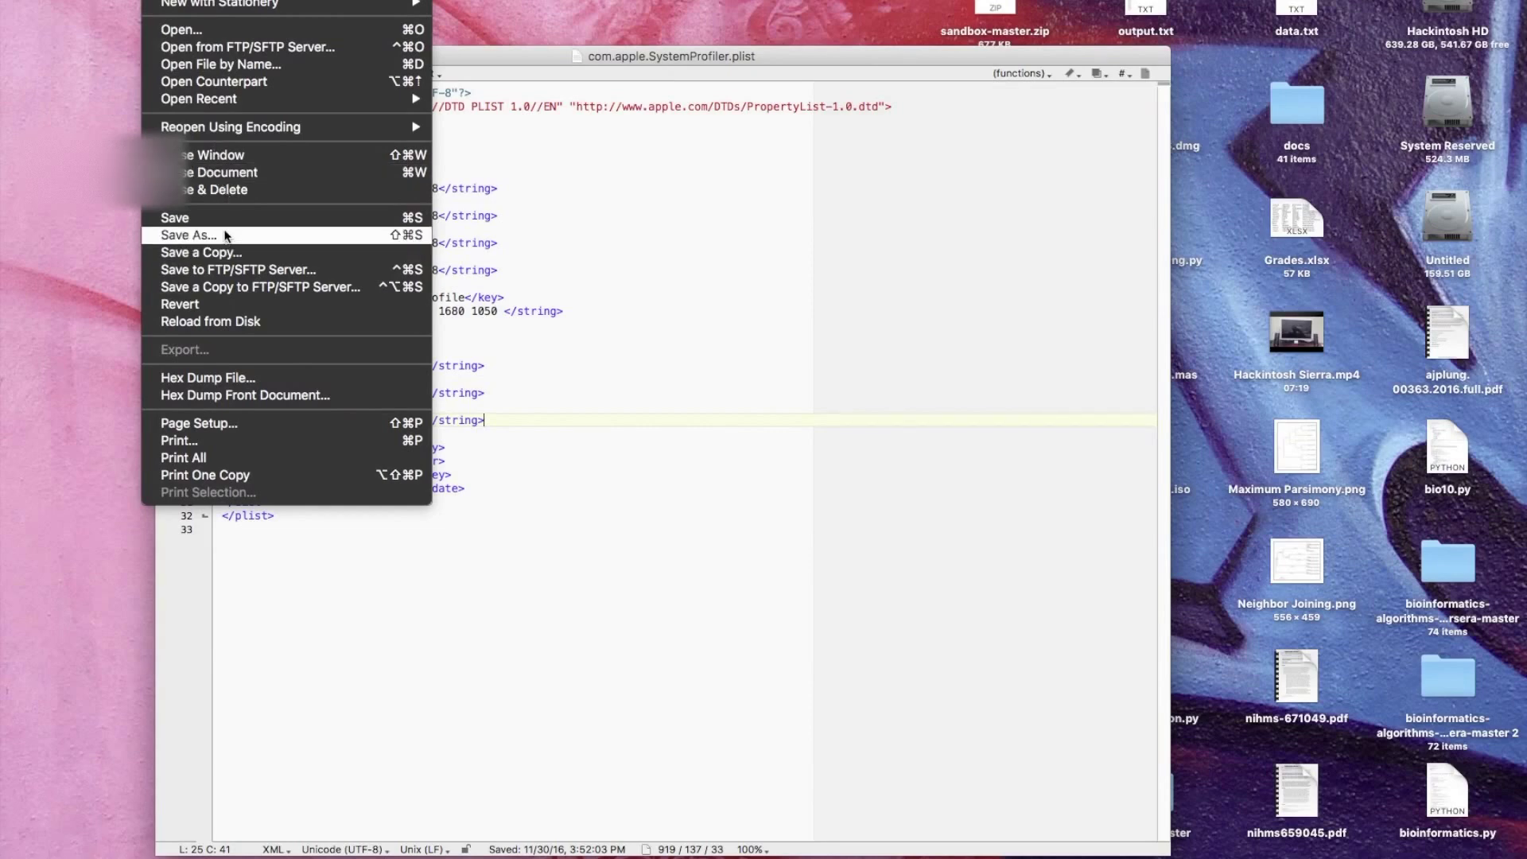
pyautogui.click(175, 219)
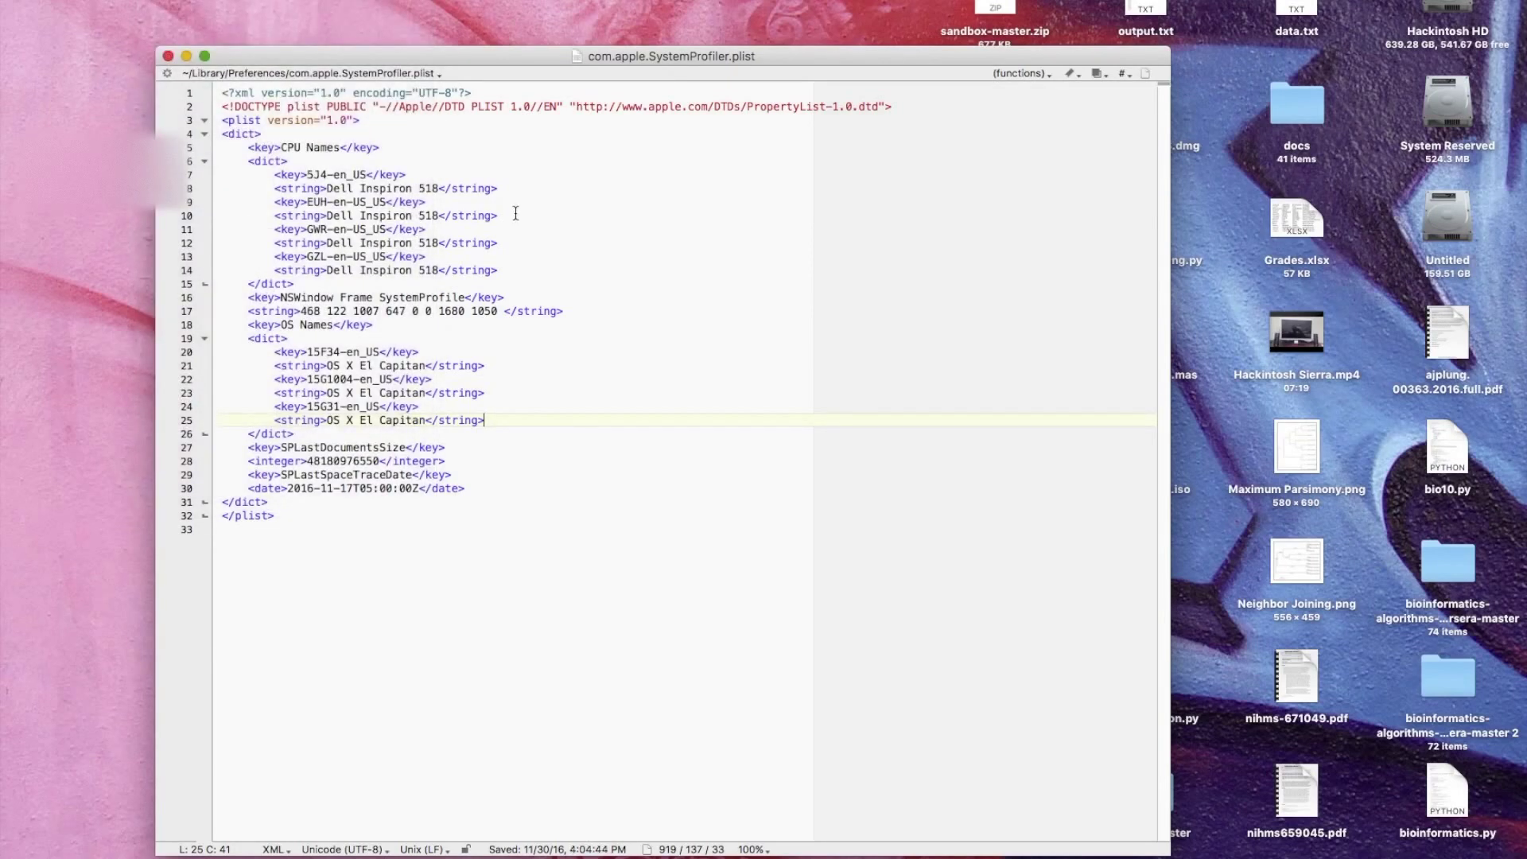
pyautogui.click(167, 56)
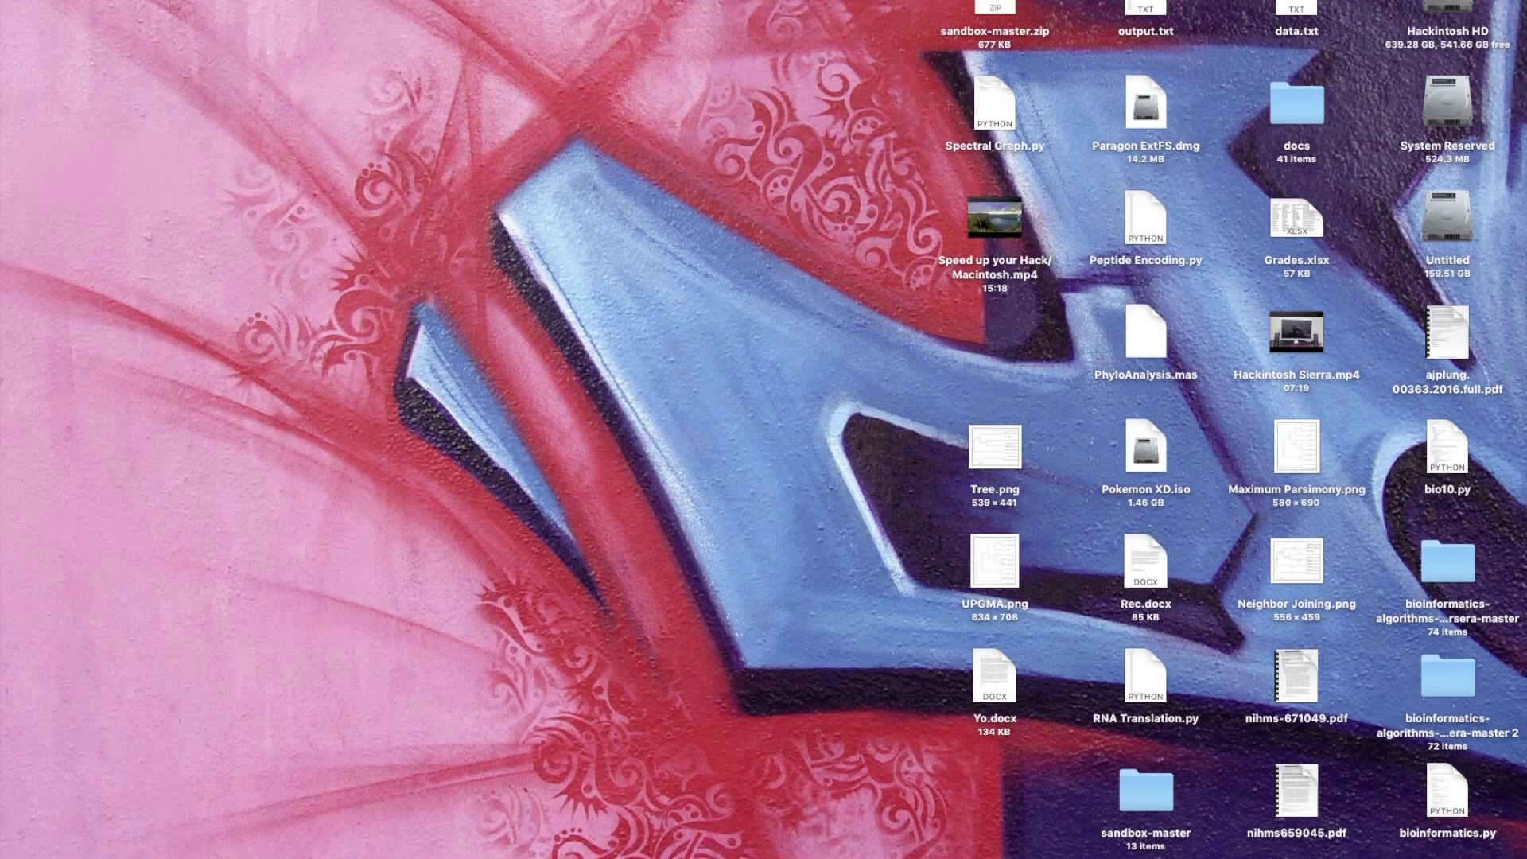
pyautogui.click(16, 0)
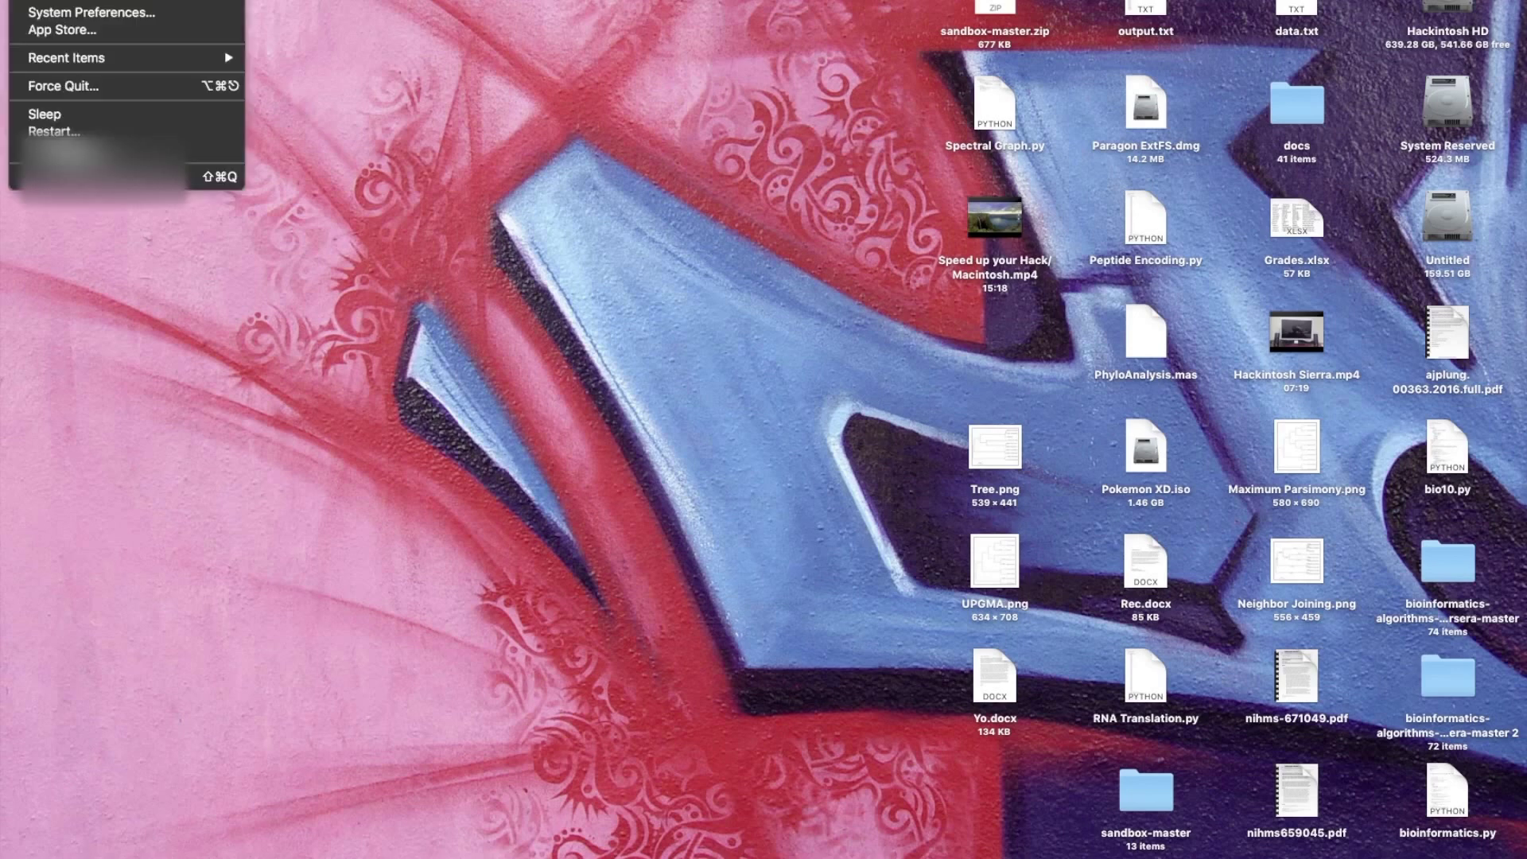
pyautogui.click(583, 466)
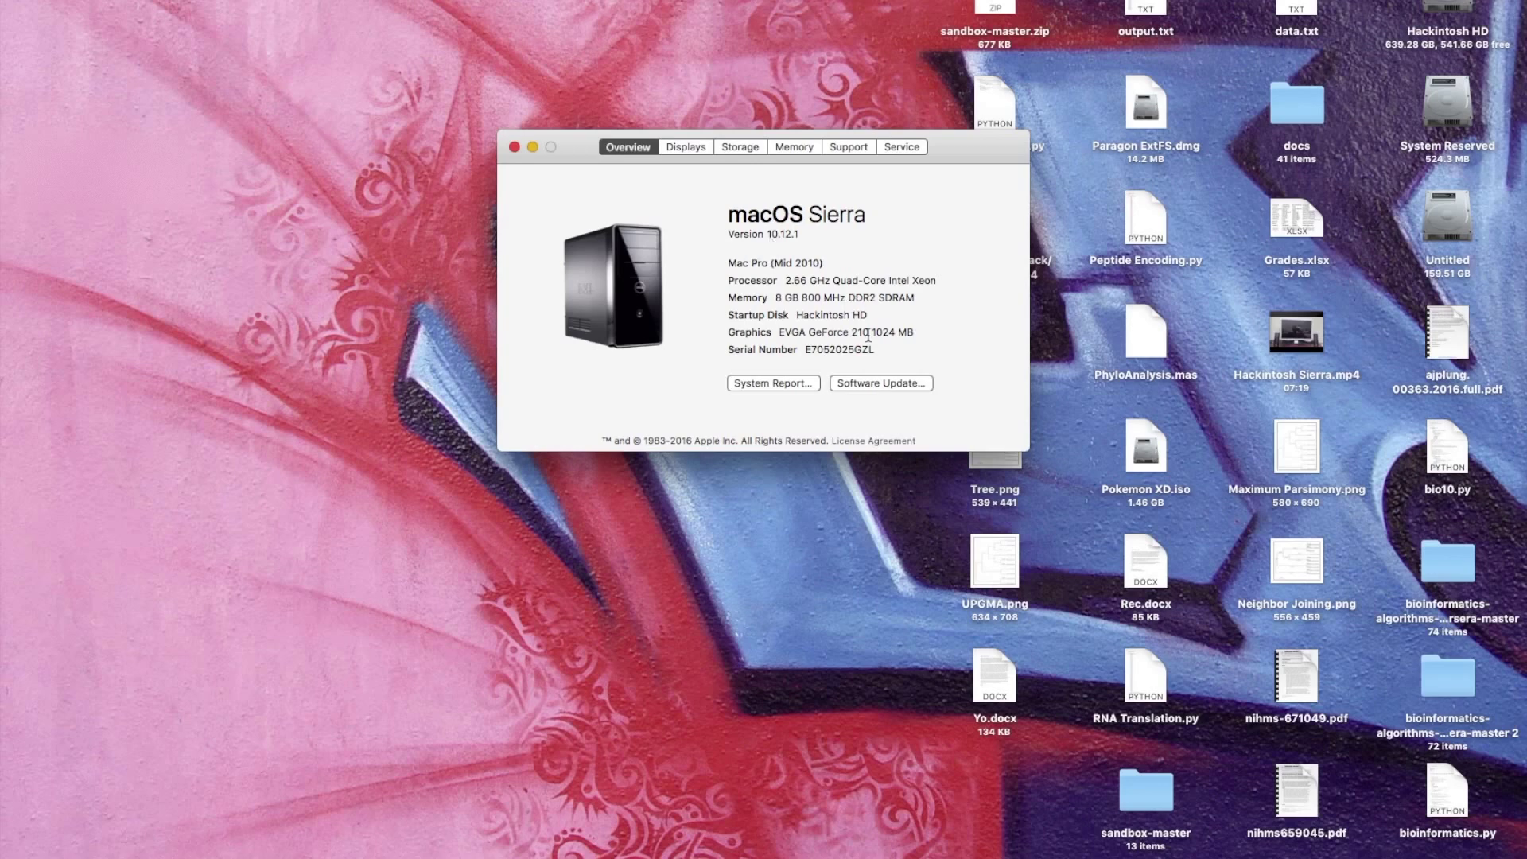
pyautogui.click(513, 146)
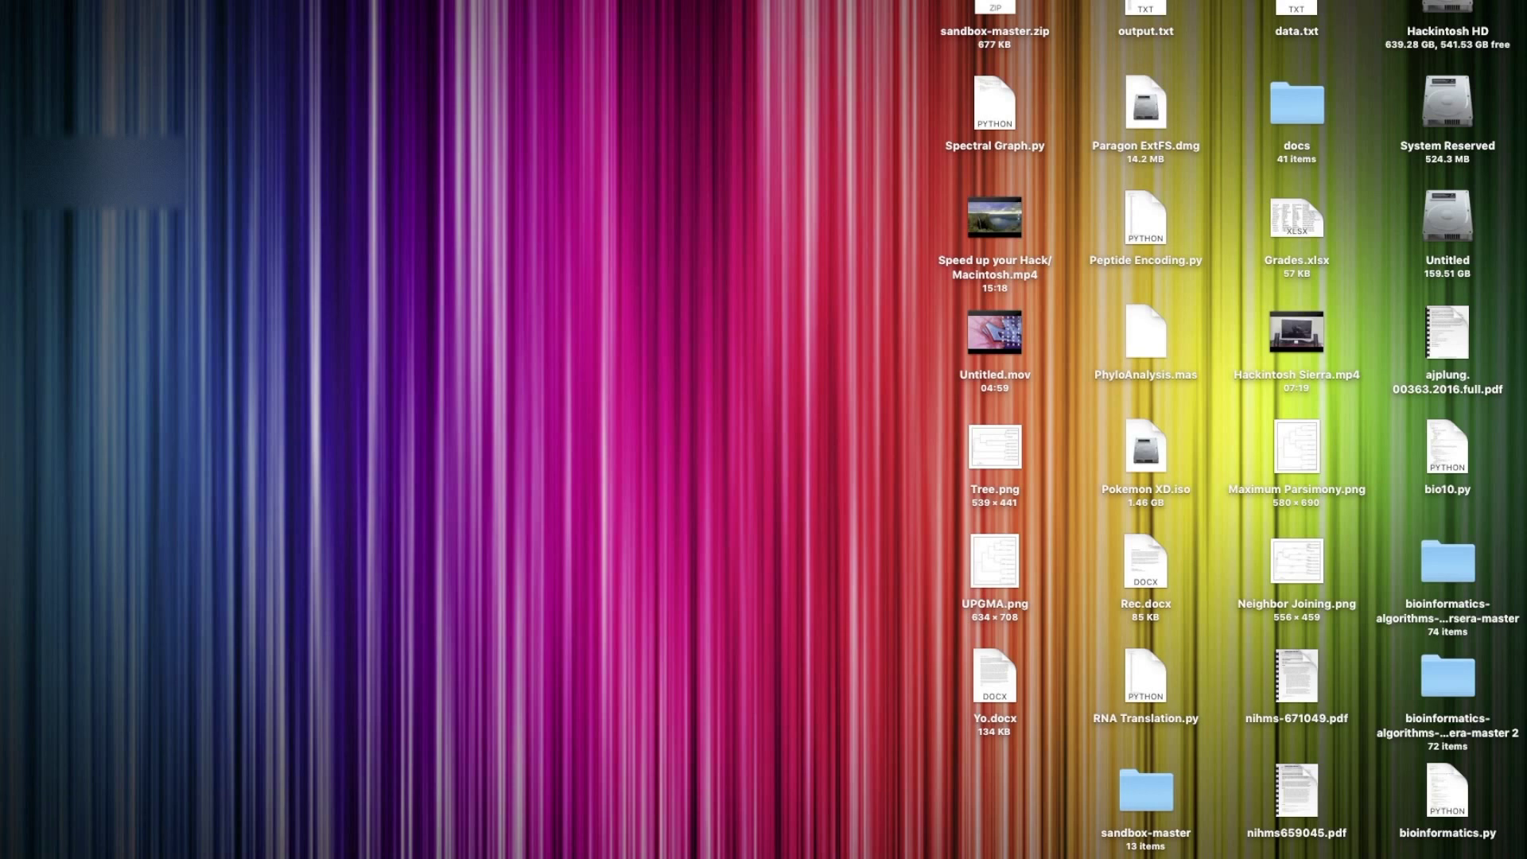
pyautogui.click(20, 0)
pyautogui.click(48, 0)
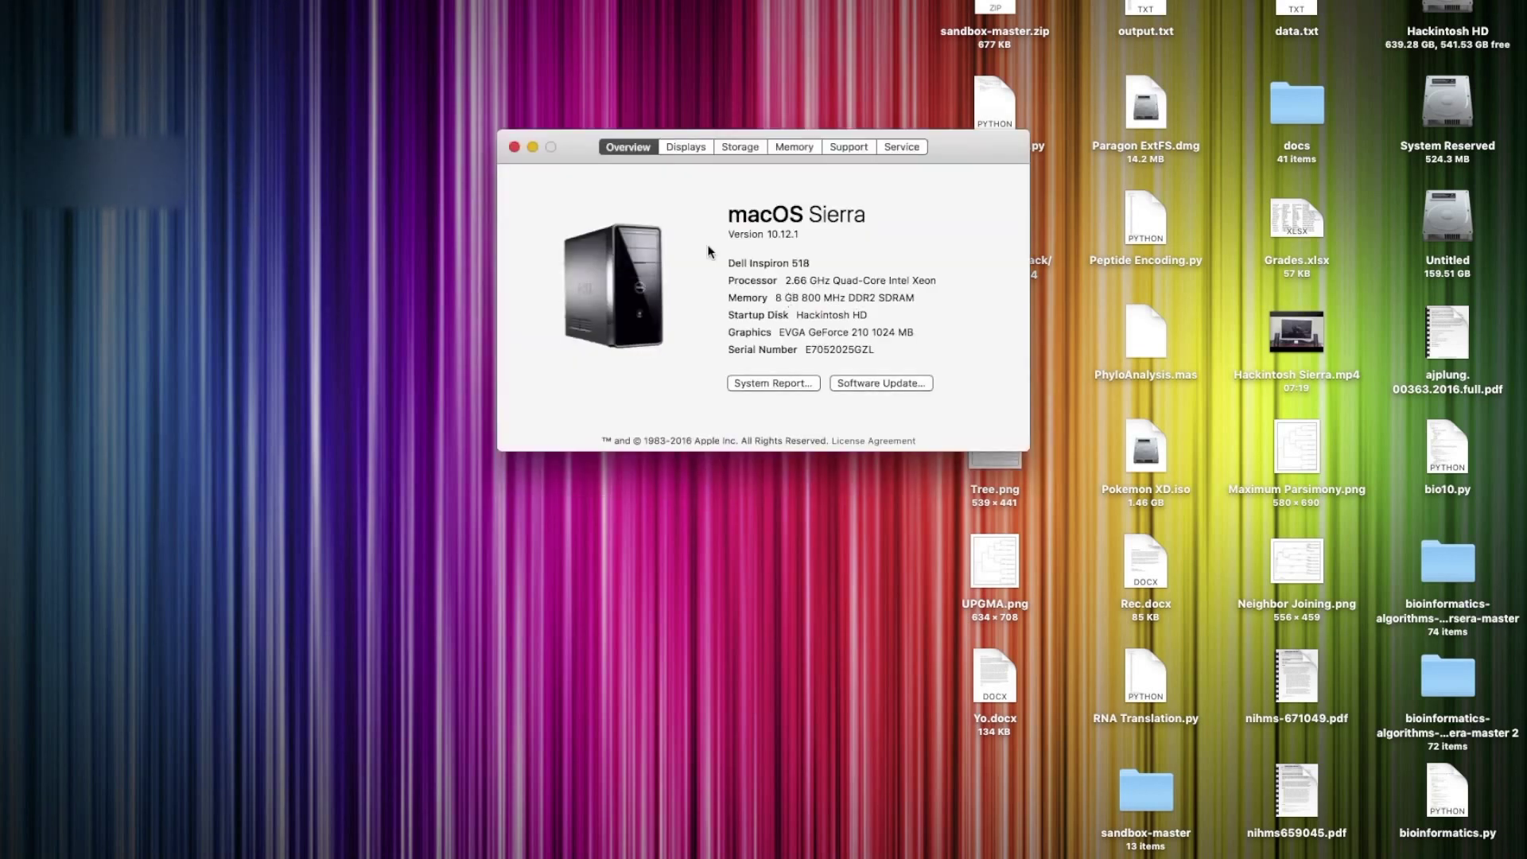
pyautogui.moveTo(588, 156); pyautogui.dragTo(553, 214)
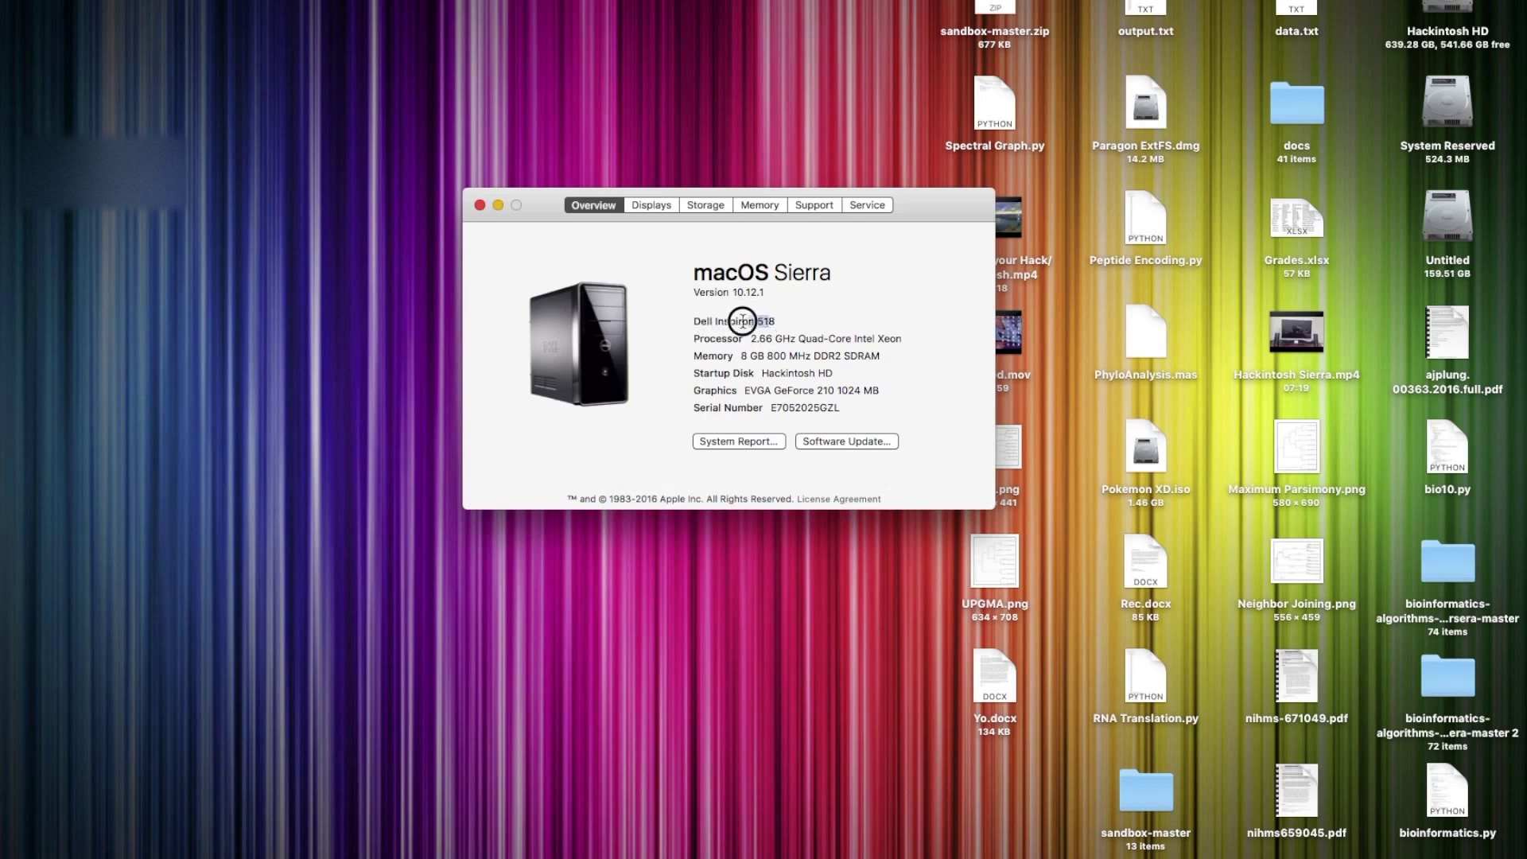
pyautogui.moveTo(773, 321); pyautogui.dragTo(684, 323)
pyautogui.click(865, 342)
pyautogui.click(480, 206)
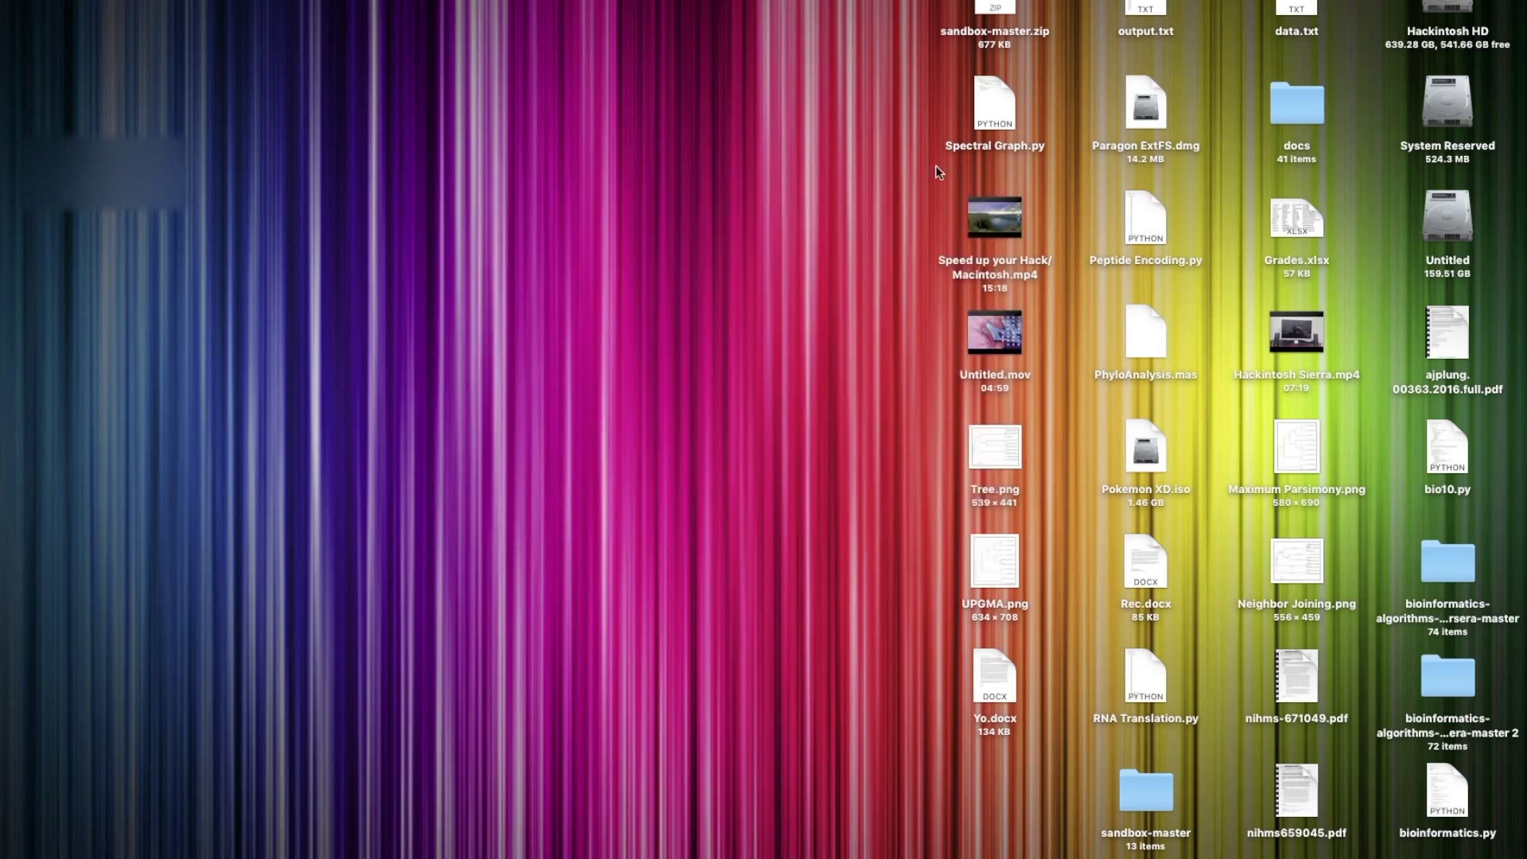